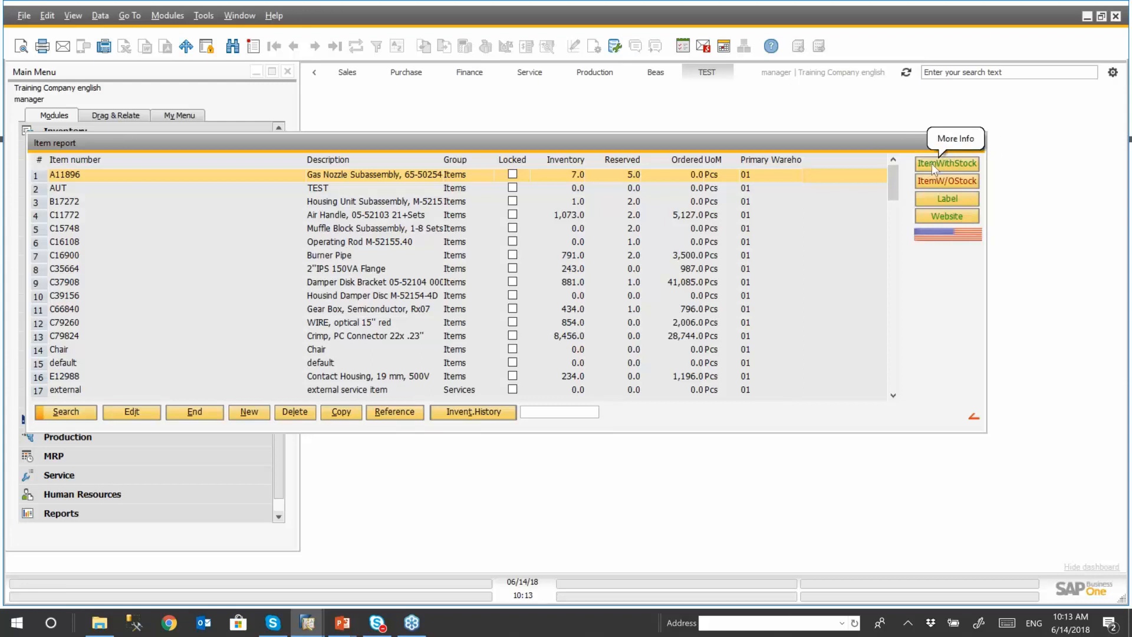
- Apply the items-with-stock and items-without-stock templates to the item report and check the list of available templates
click(934, 163)
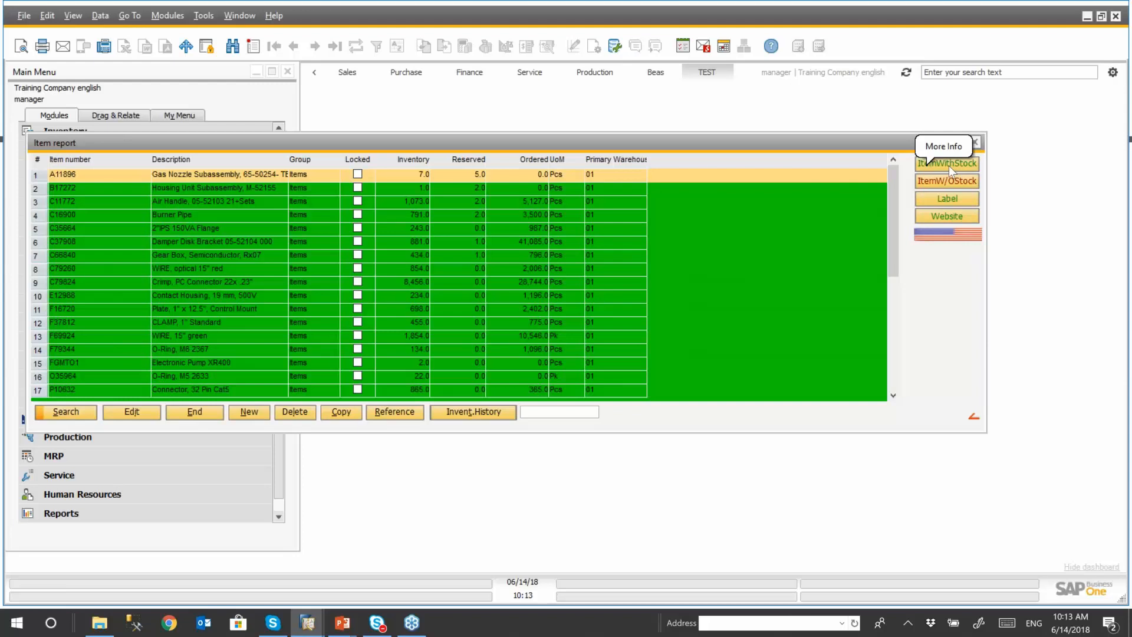
right_click(932, 267)
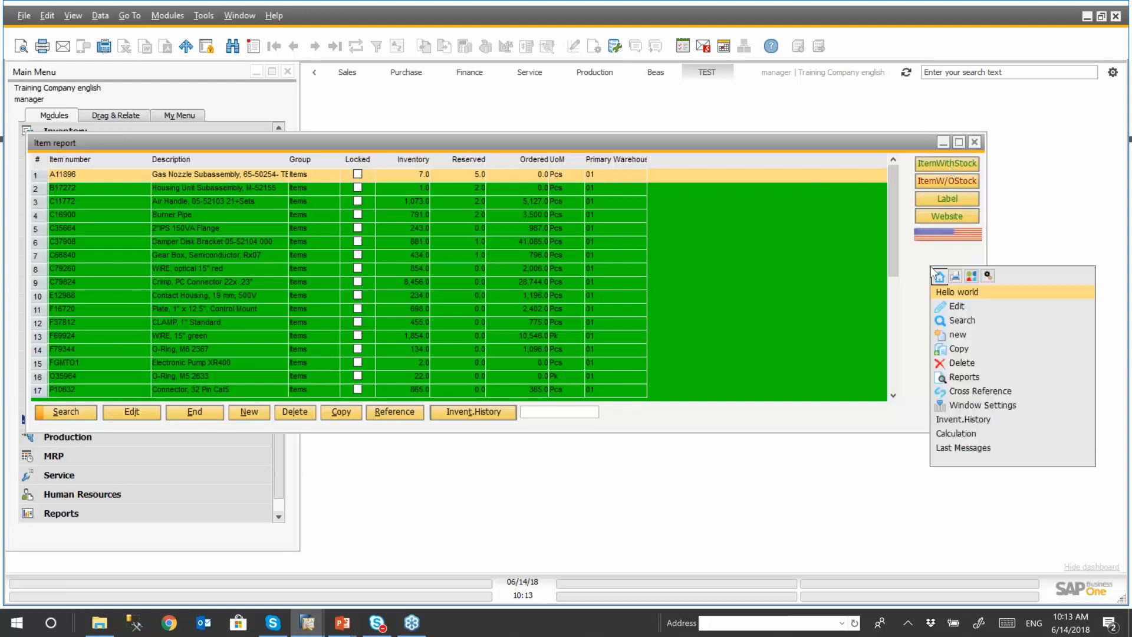
click(971, 277)
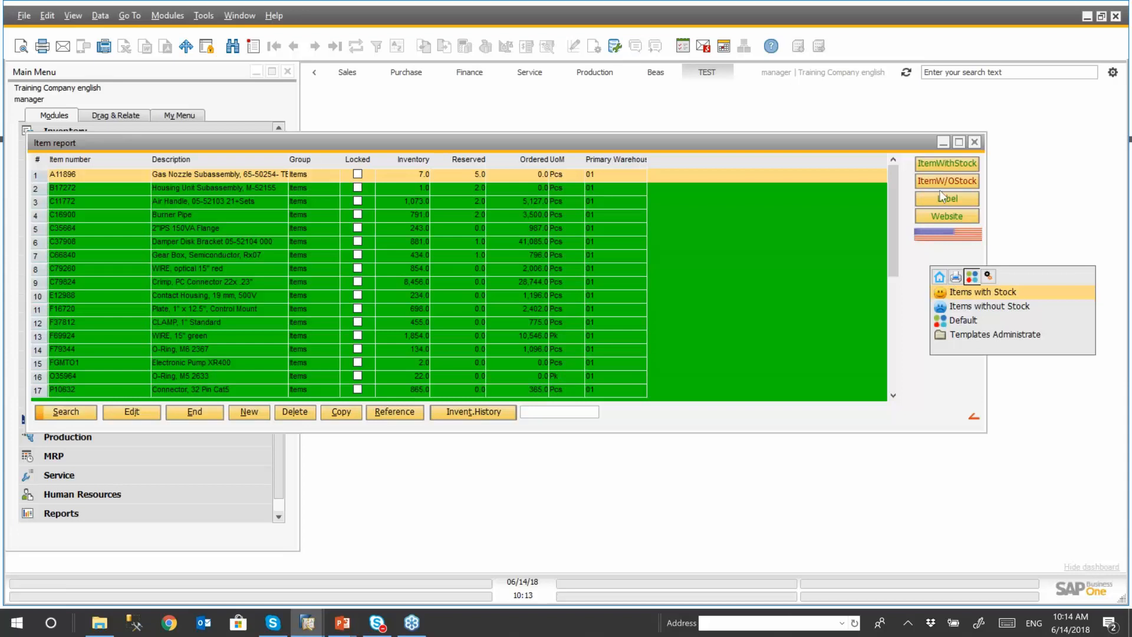
click(910, 301)
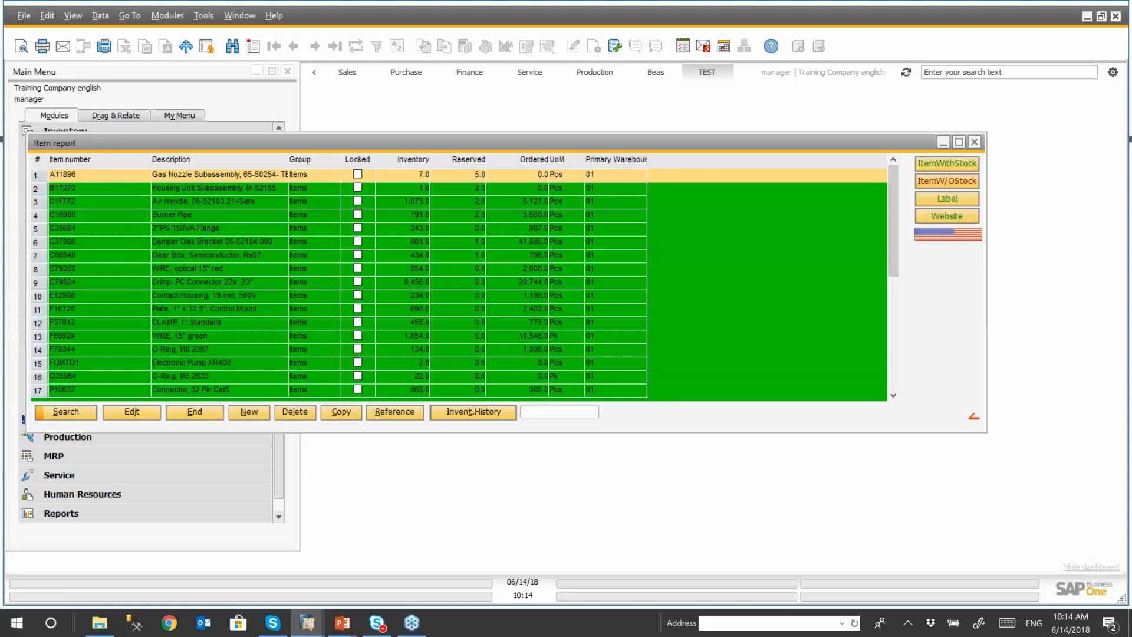
click(947, 182)
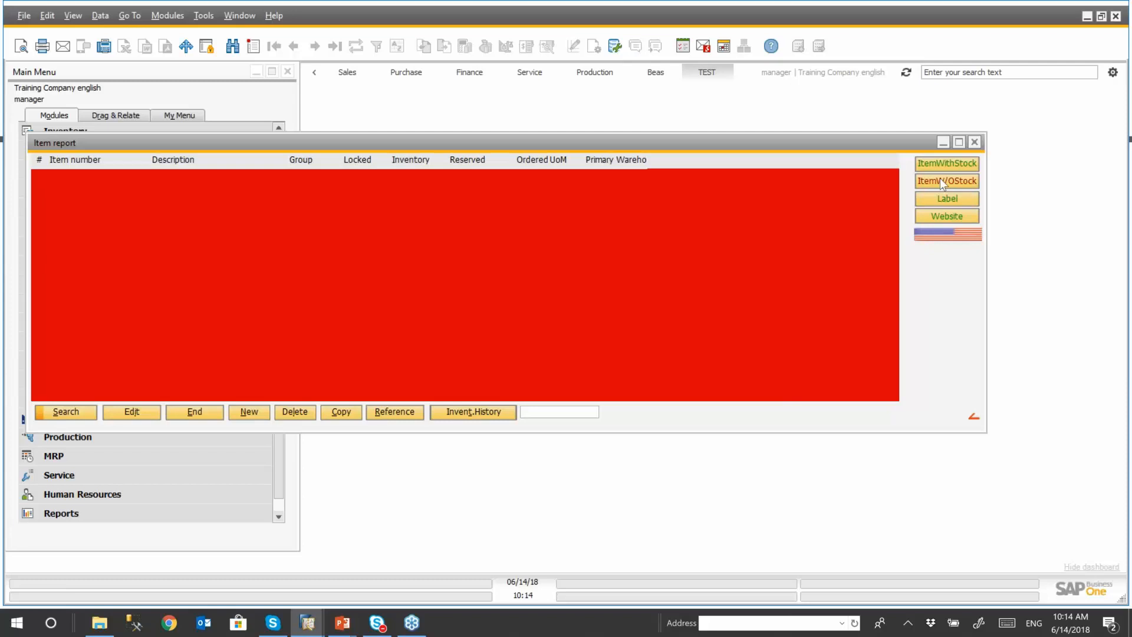
click(947, 163)
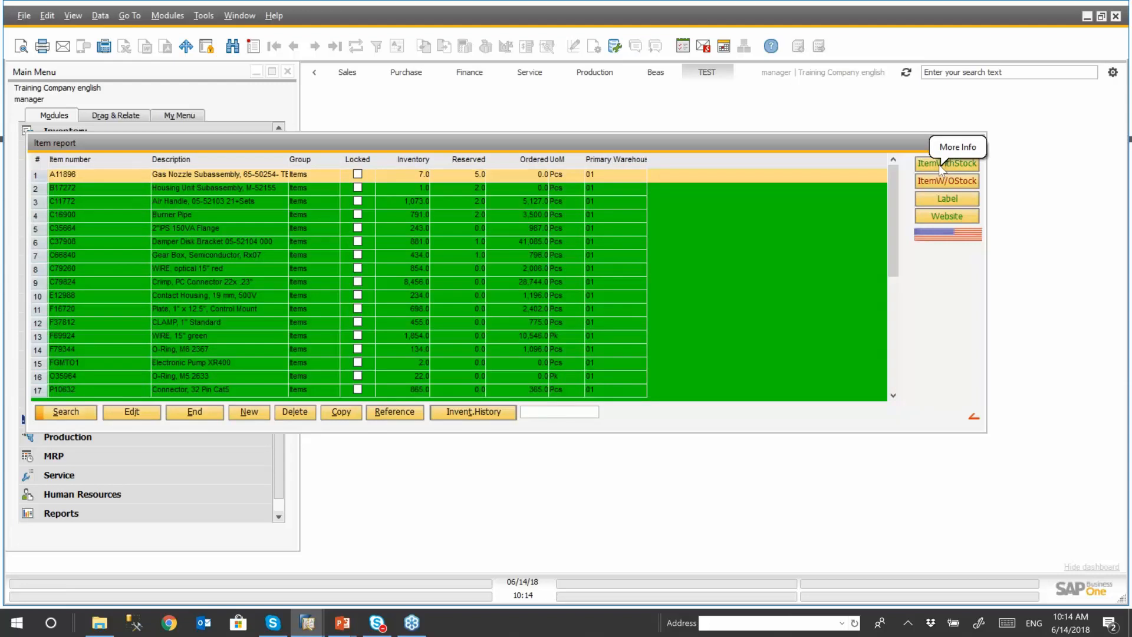
- Restore the Default template in the item report
right_click(936, 281)
click(978, 290)
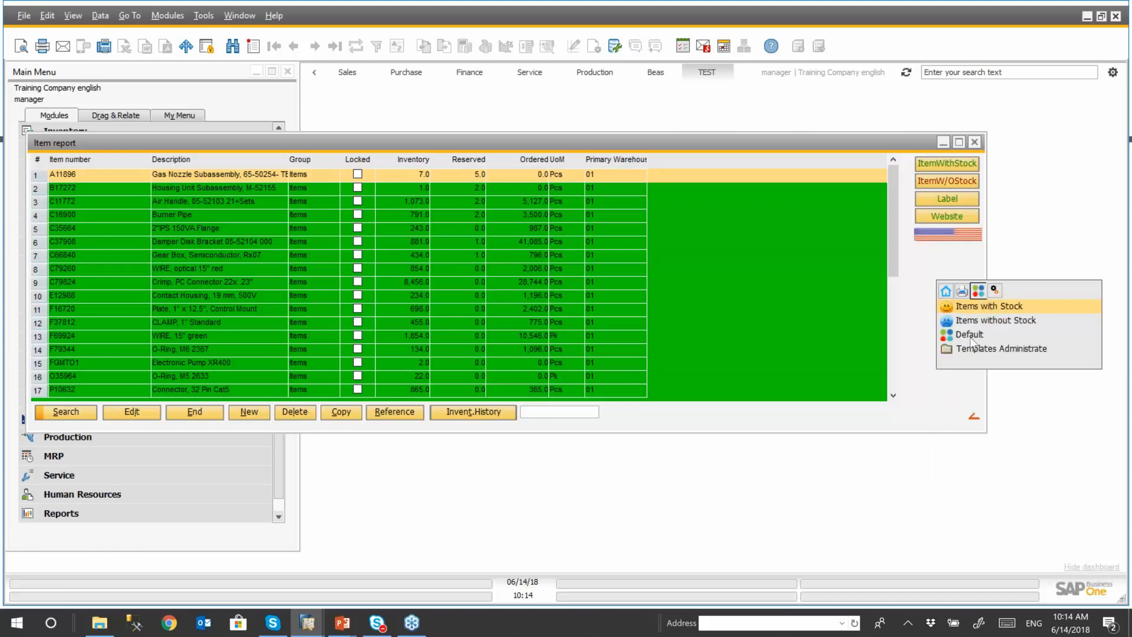
click(981, 340)
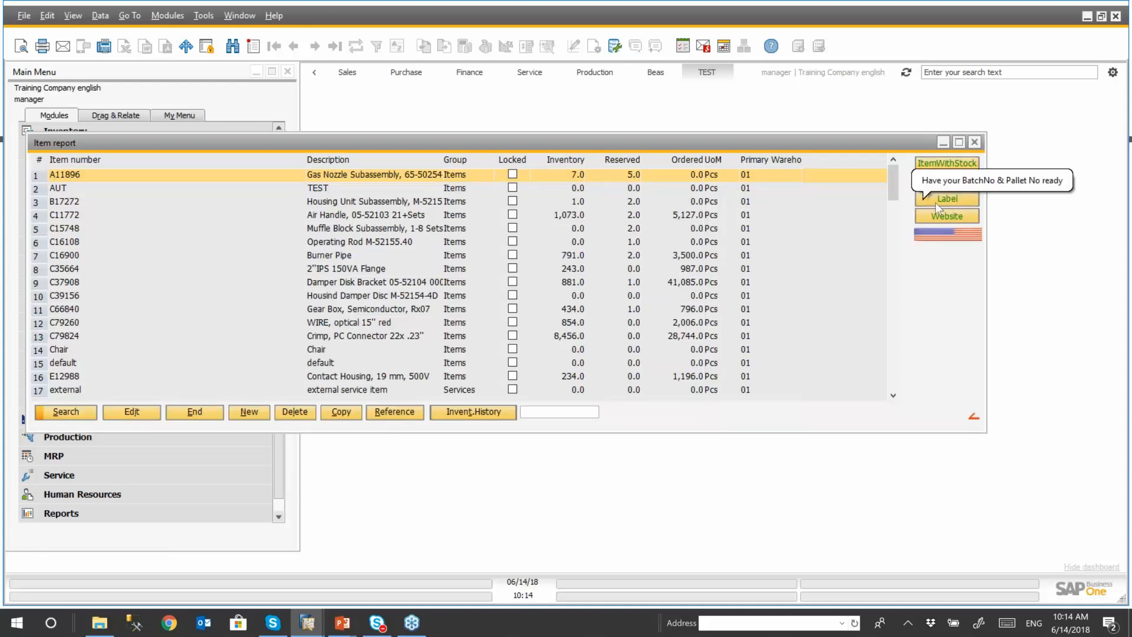
- View the parameters of the print Label macro through the report's print preview choices and cancel it
right_click(932, 262)
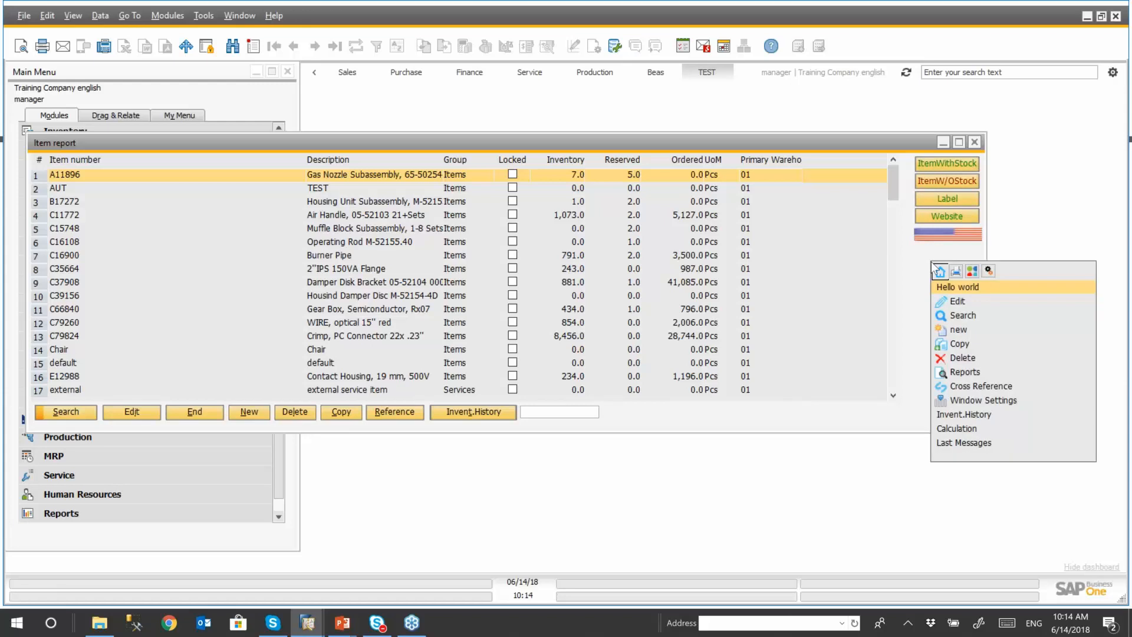
click(956, 272)
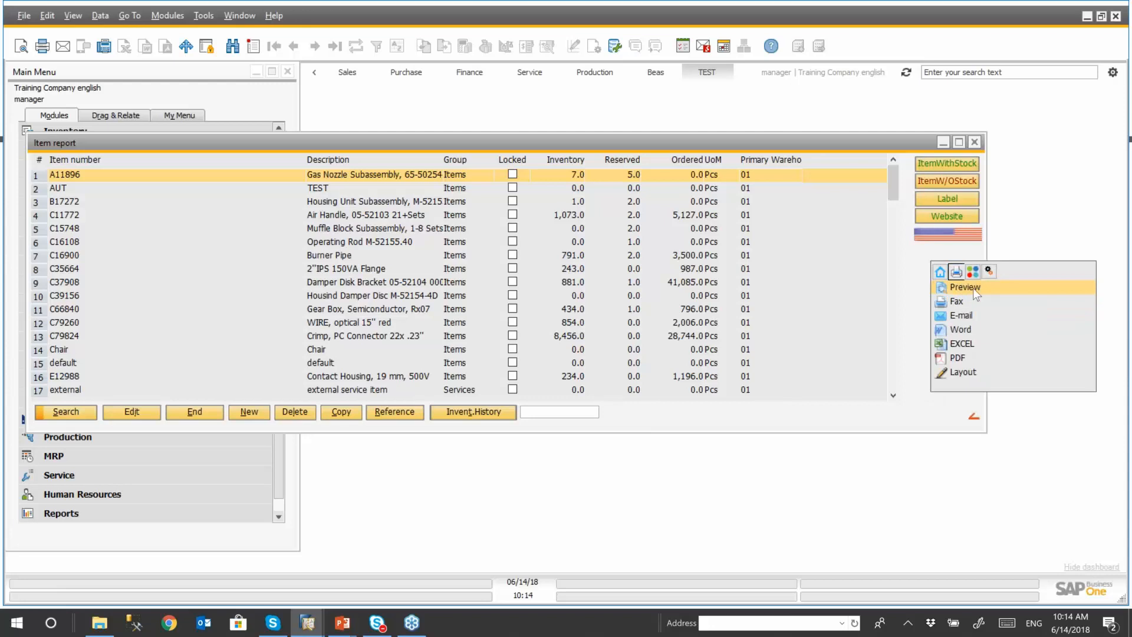
click(973, 288)
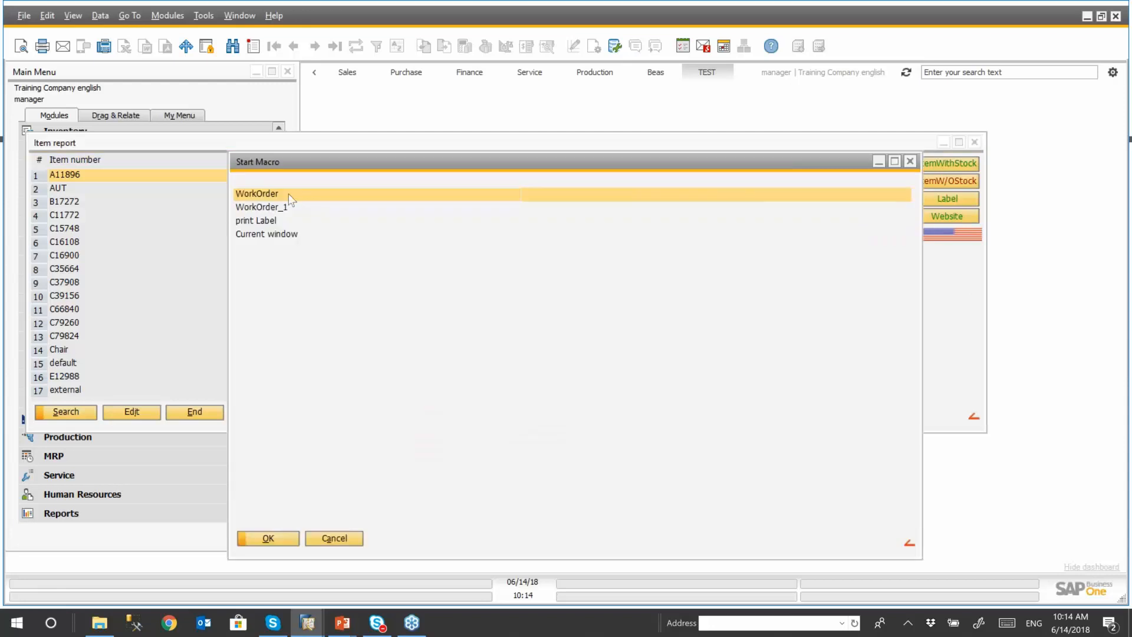
click(268, 221)
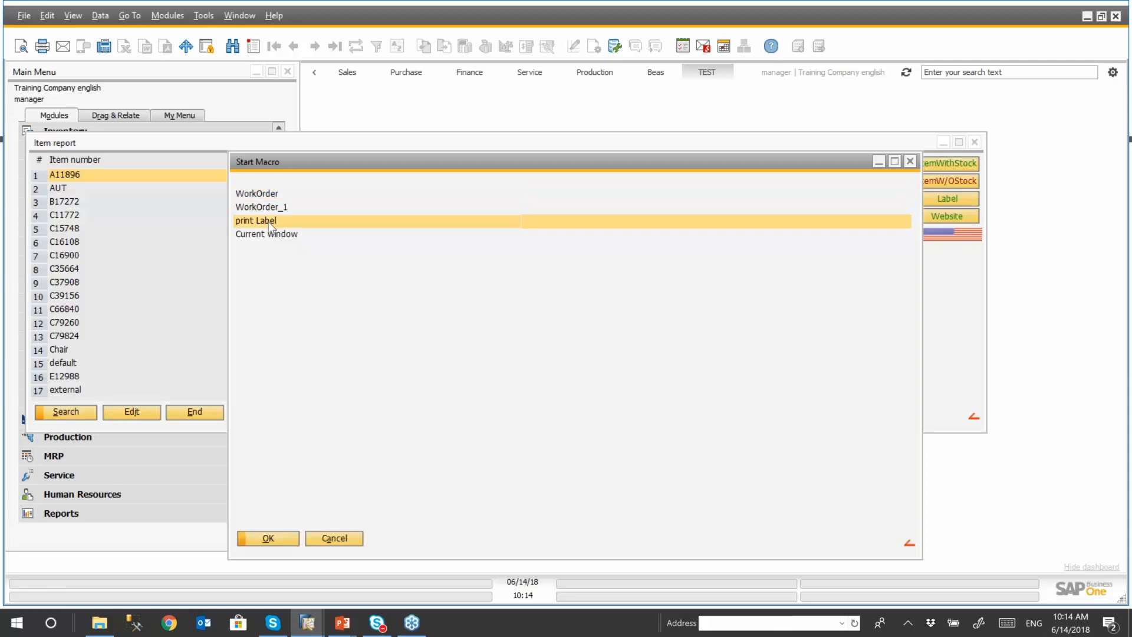
double_click(269, 222)
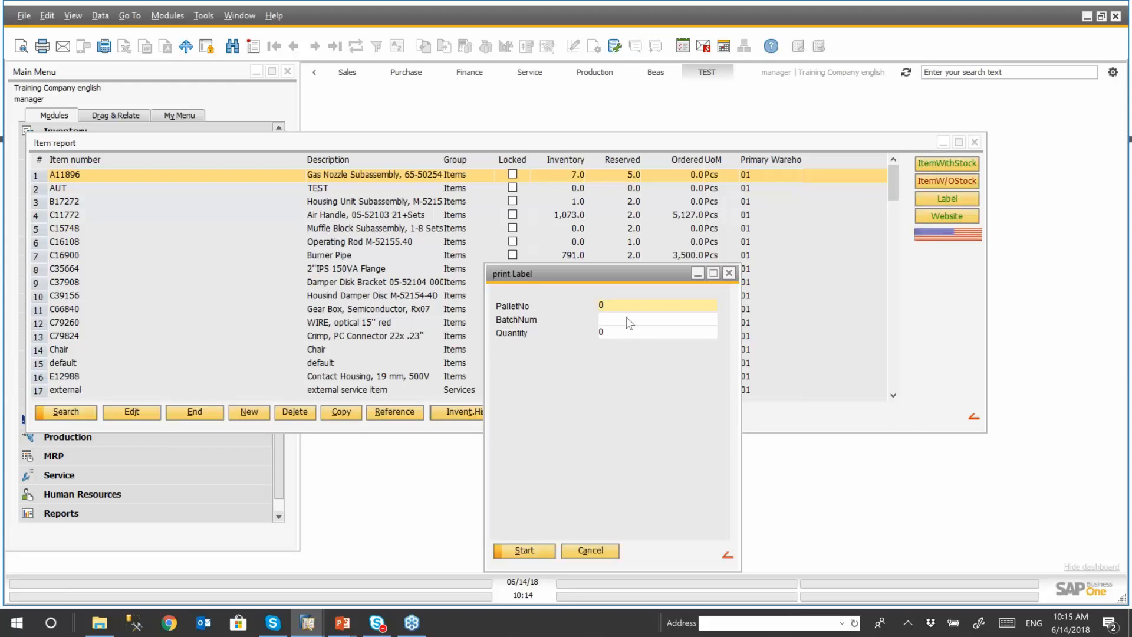
click(602, 550)
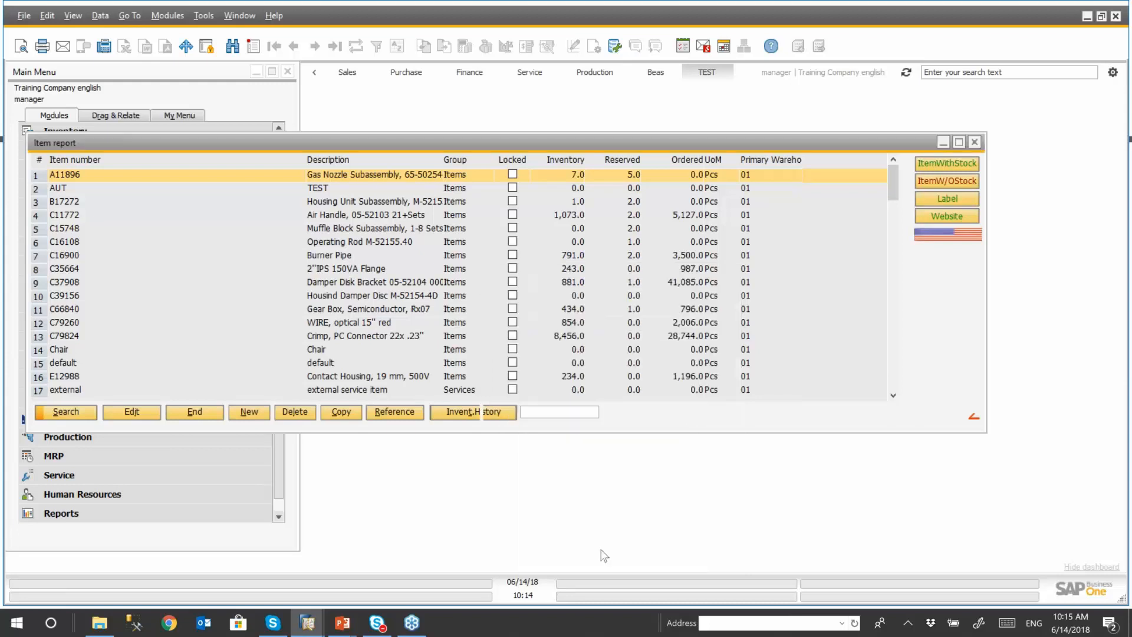
- Generate the label for item A11896 with PalletNo 12340, BatchNum 3333 and Quantity 5, and close the report viewer
click(934, 199)
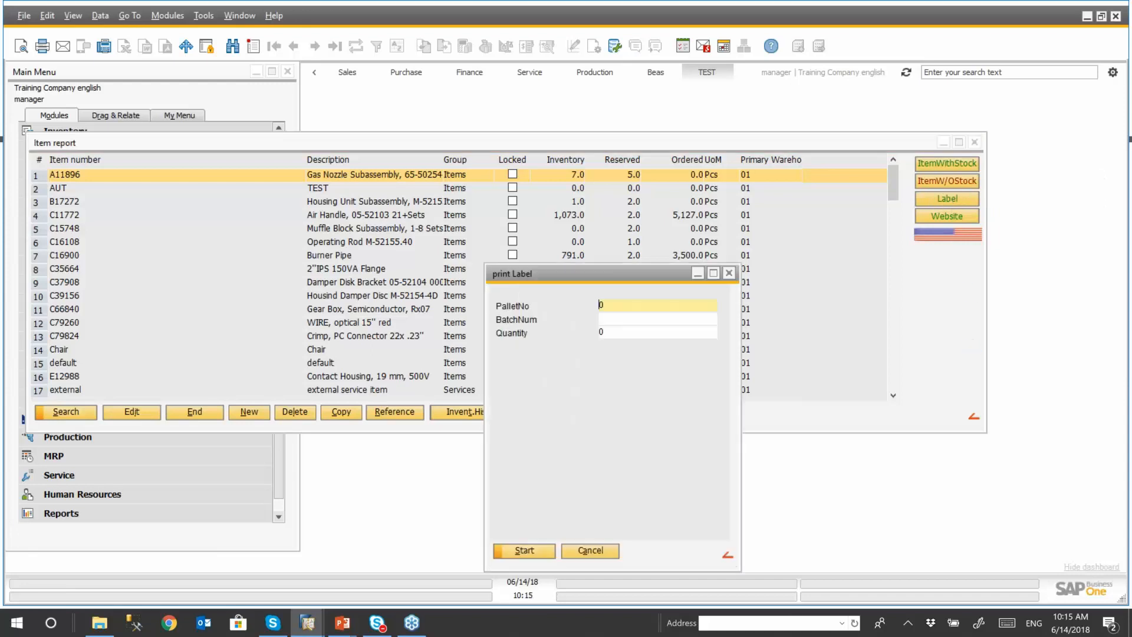
text(1234)
click(628, 318)
text(33)
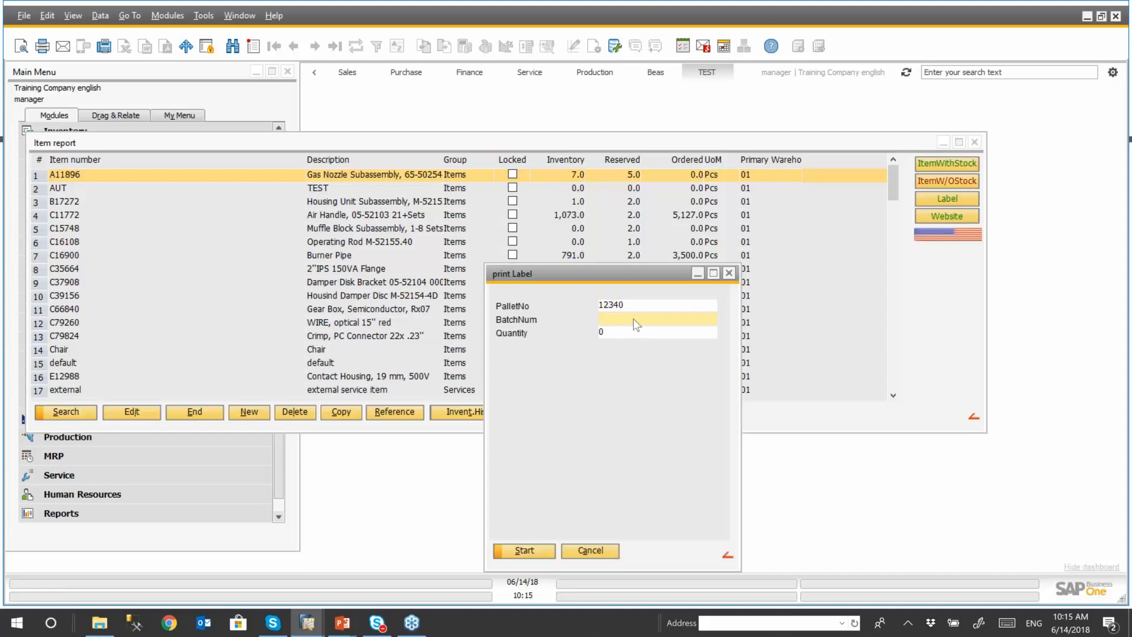
text(33)
click(620, 331)
text(5)
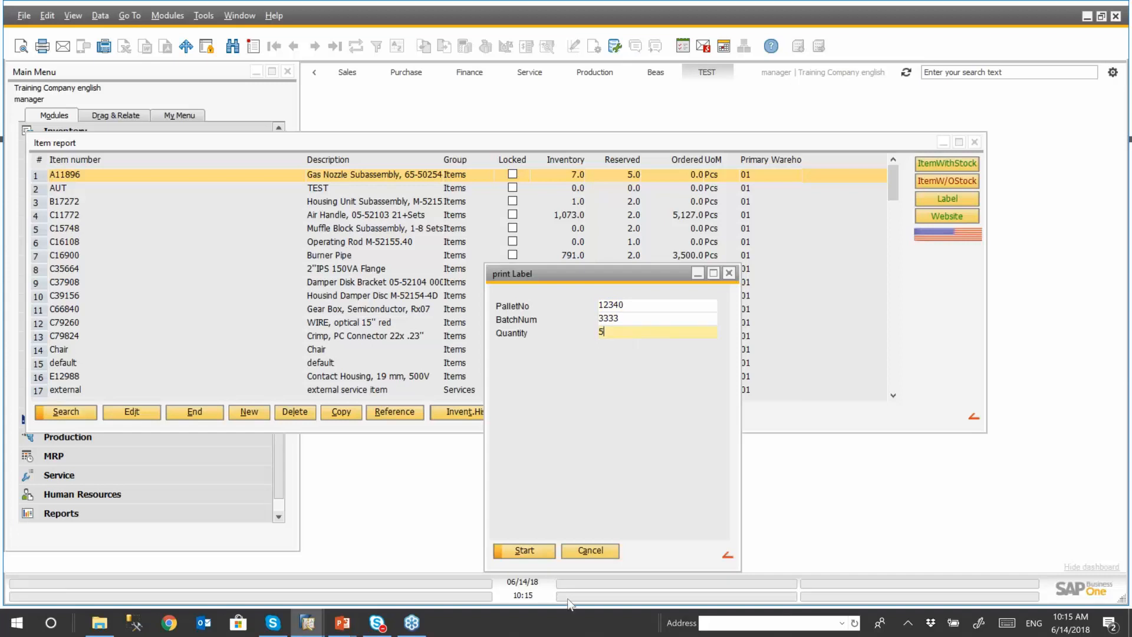
click(525, 550)
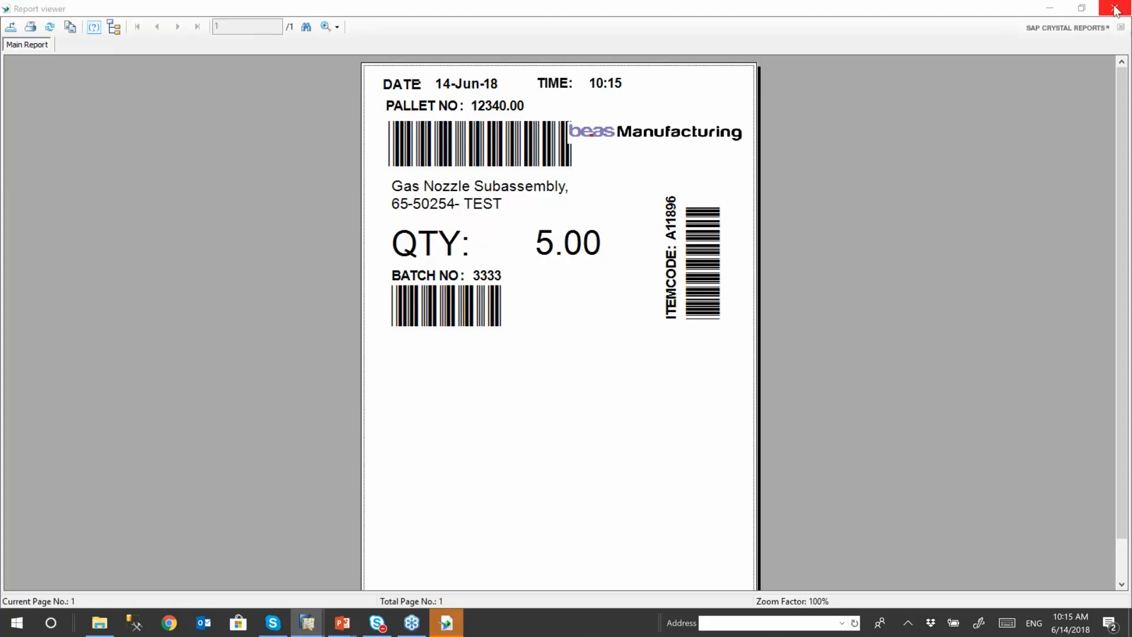
click(416, 195)
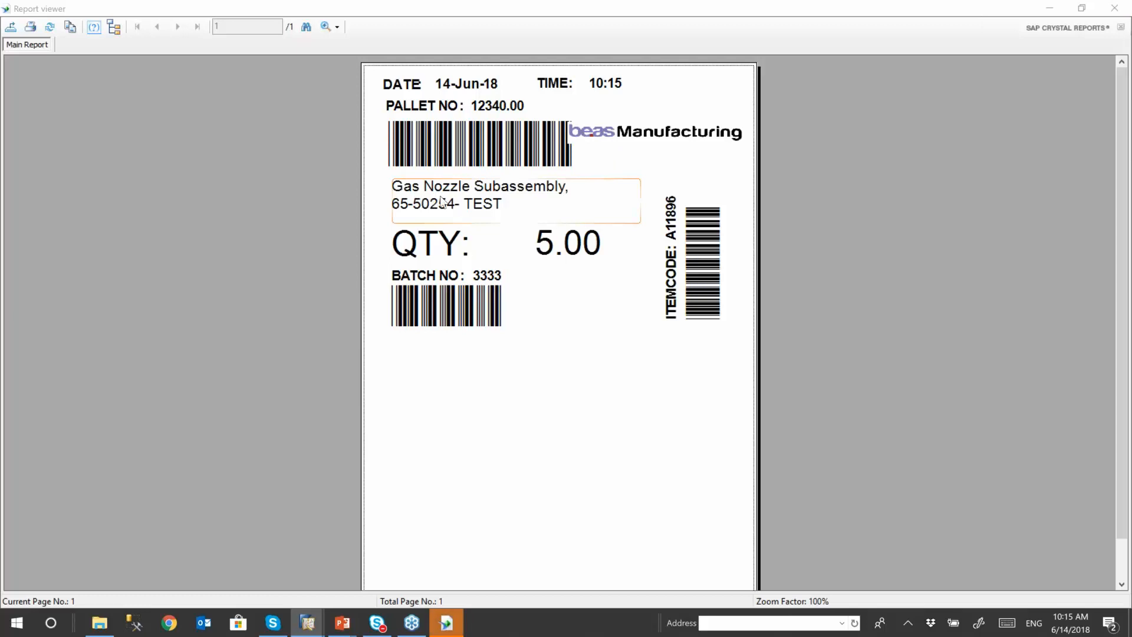
click(1115, 9)
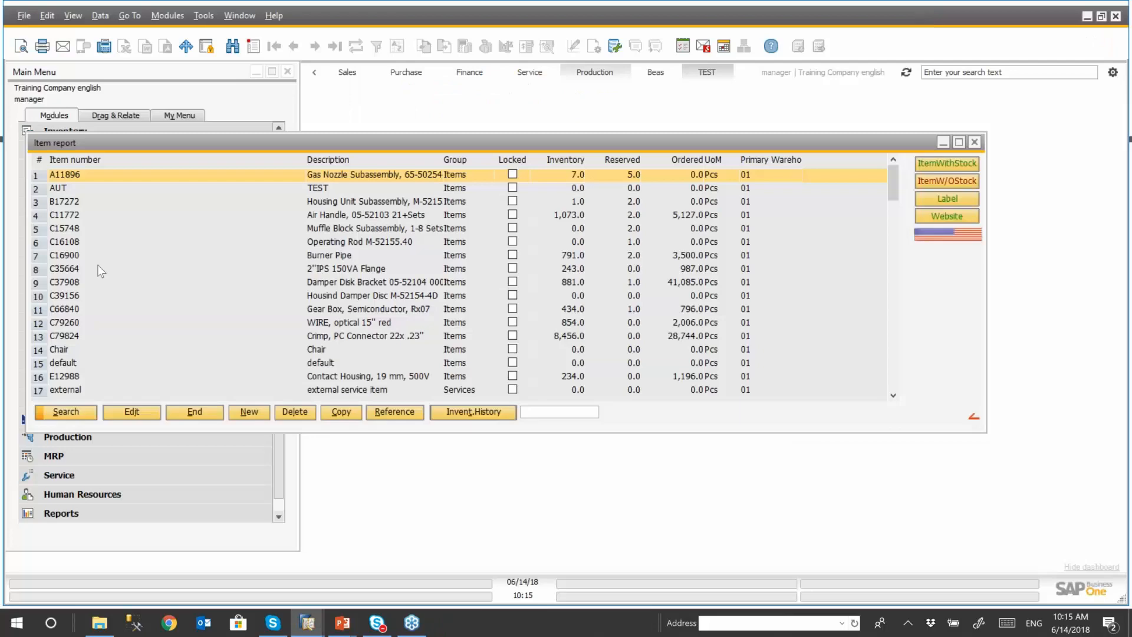
- Select item C37908 and try the website and work order list functions, closing each window they open
click(63, 282)
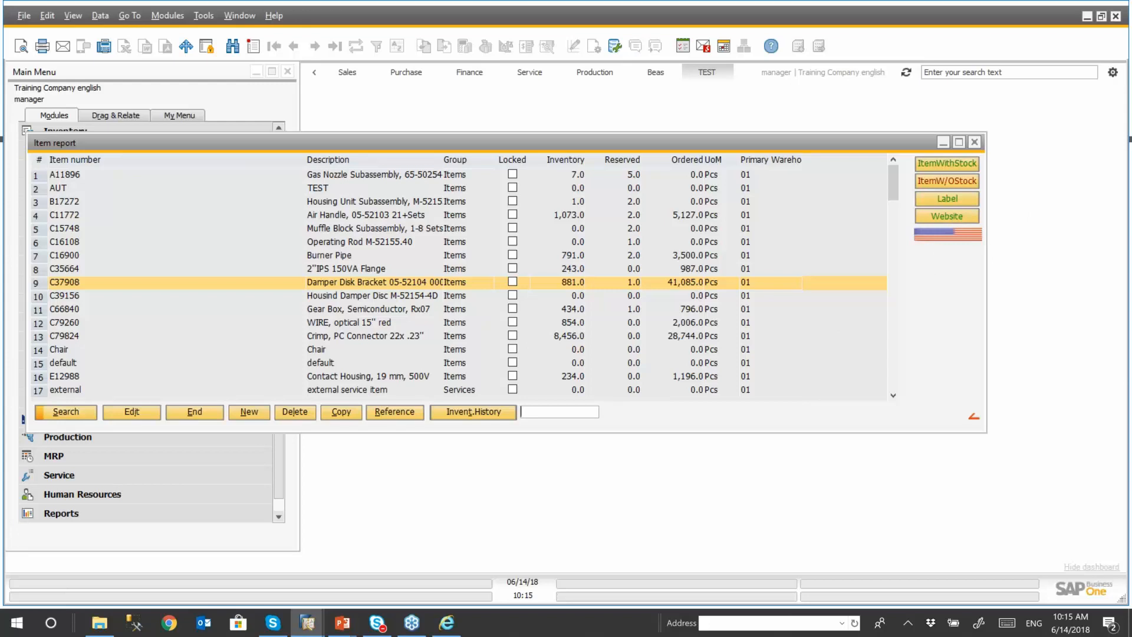
click(451, 630)
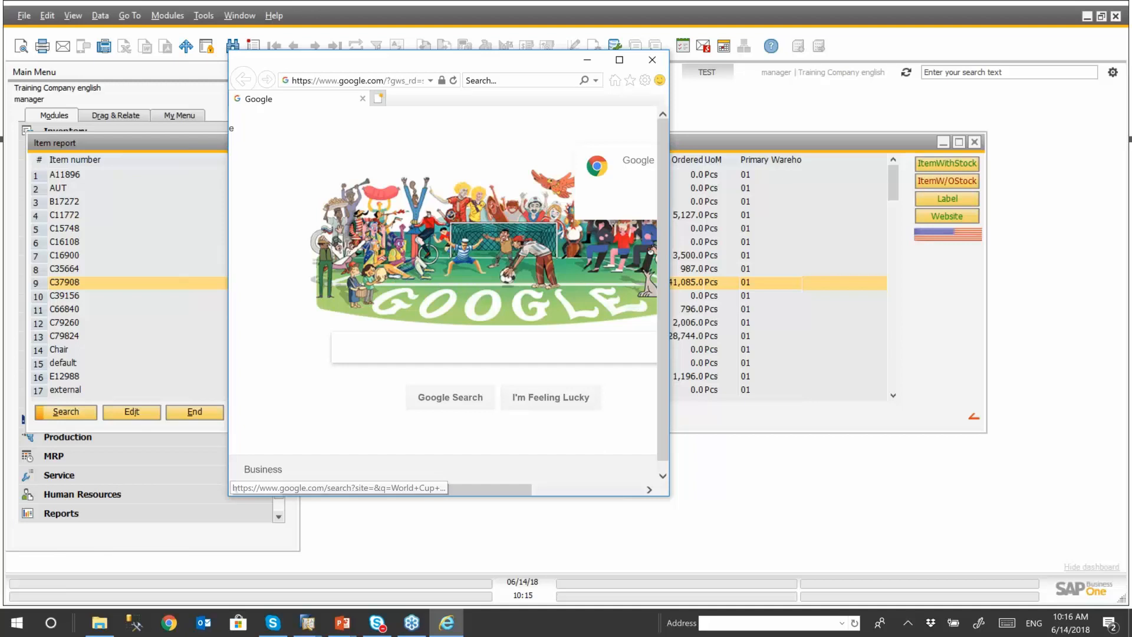
click(652, 60)
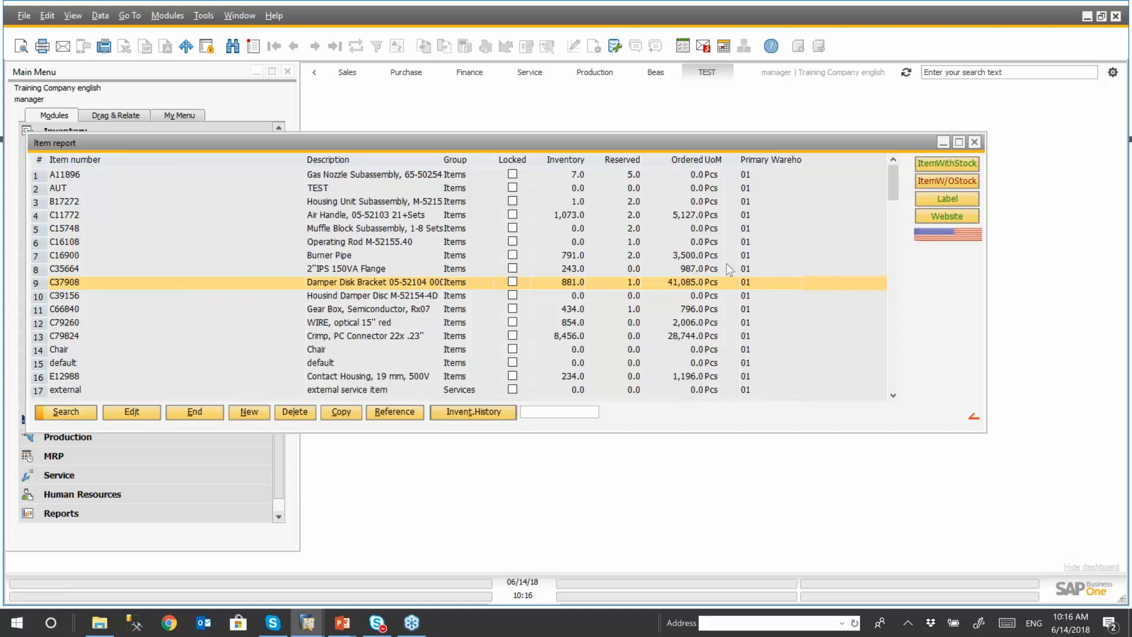
click(950, 233)
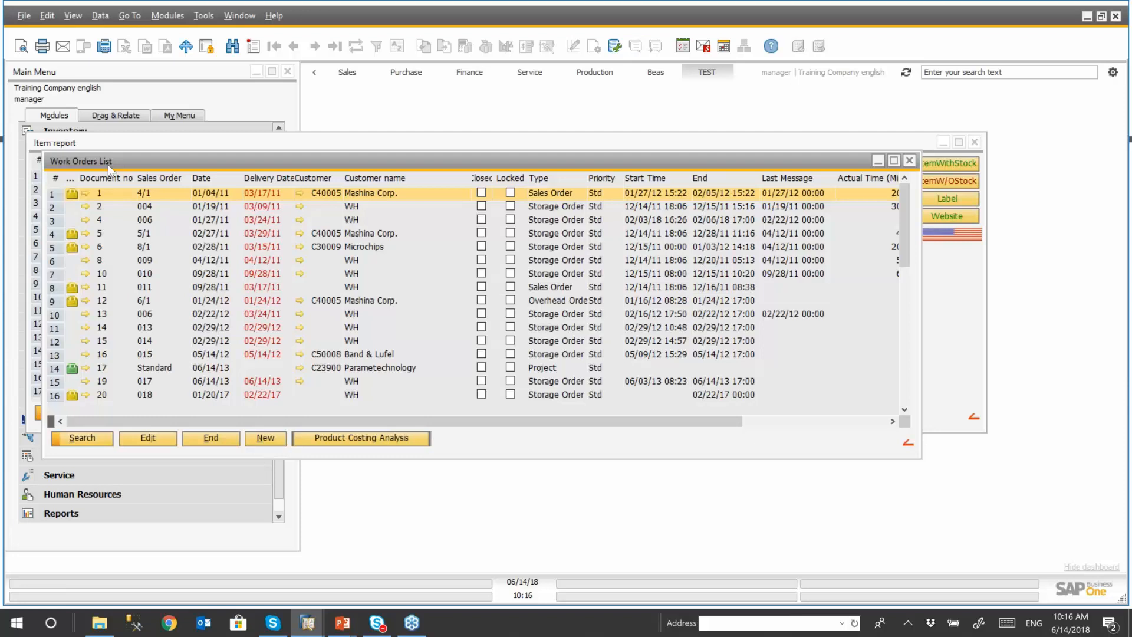
click(909, 161)
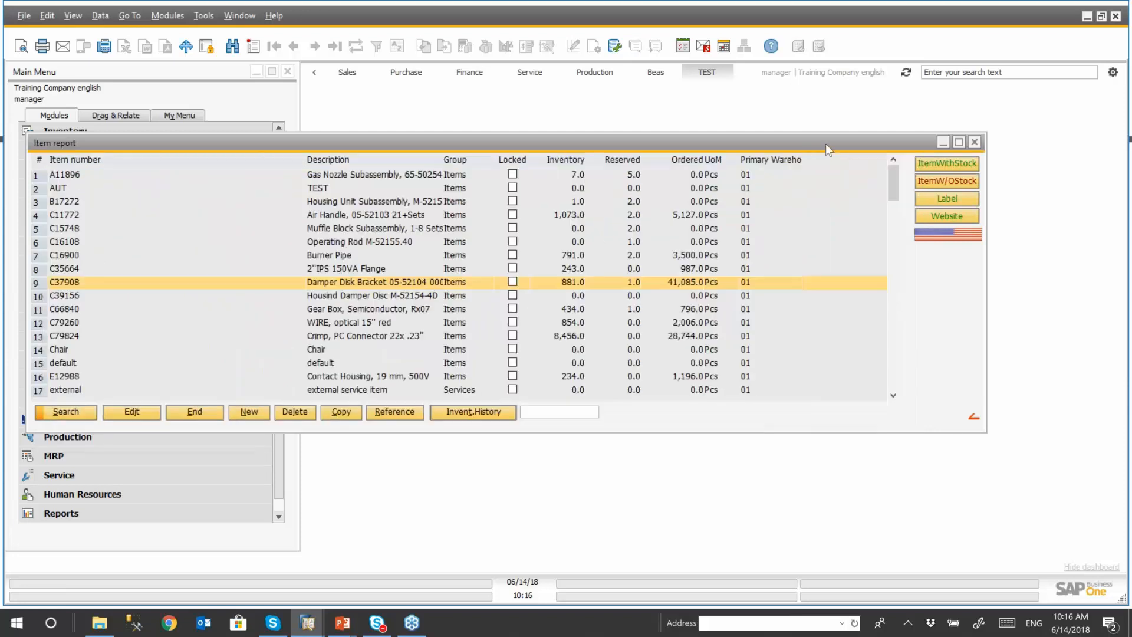
- Open the function button definitions of the item report and view the users, personnel and groups available for assignment
drag(802, 142, 791, 125)
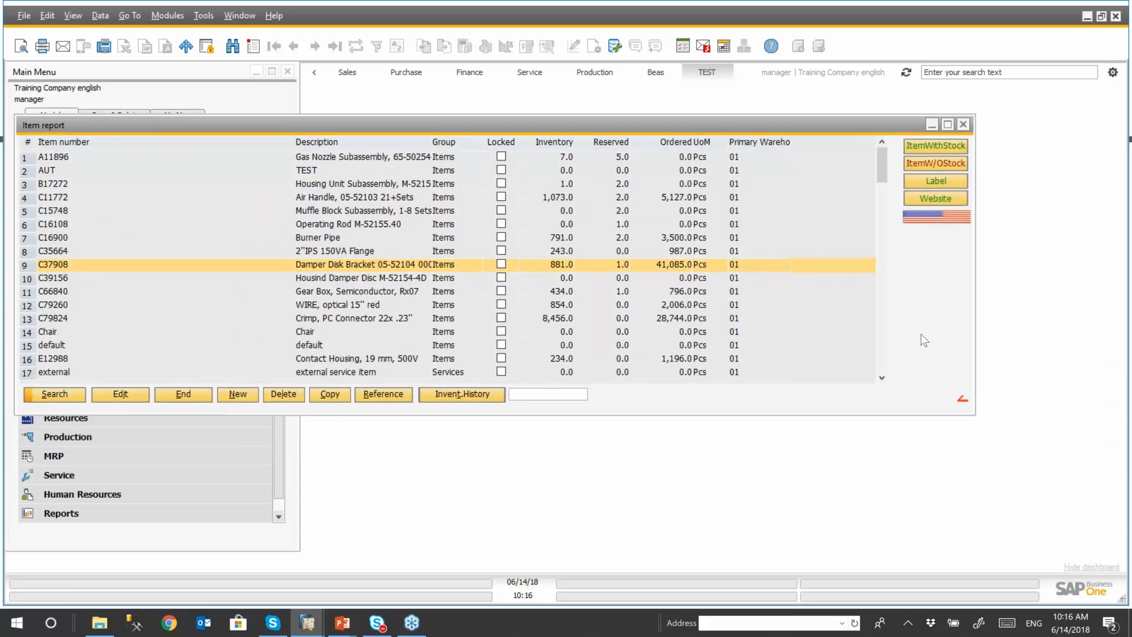
right_click(917, 259)
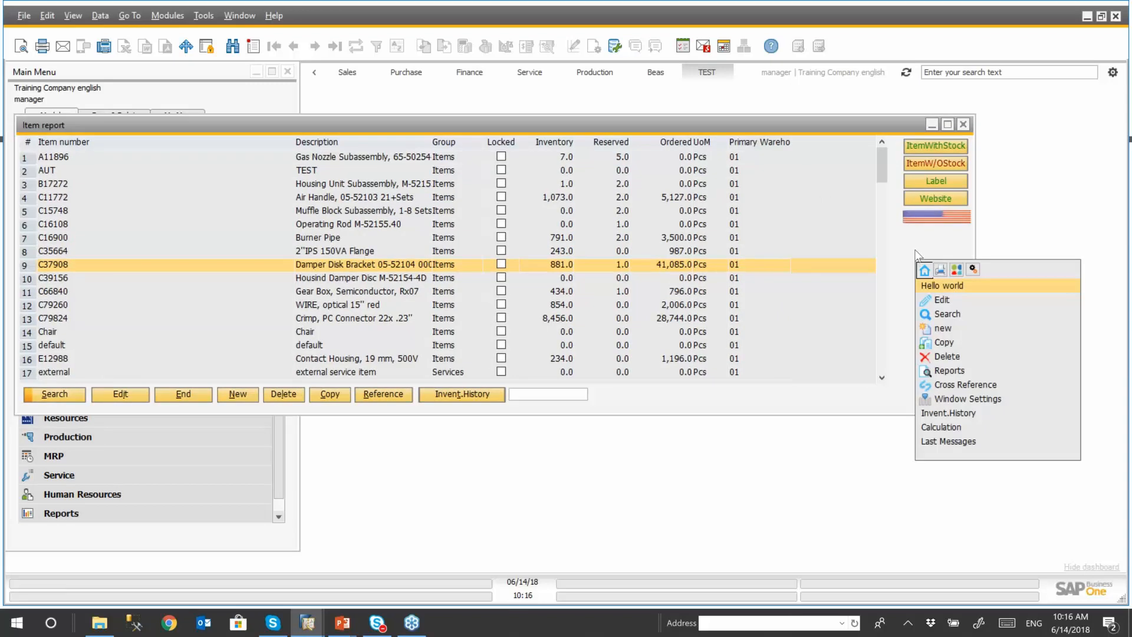
click(973, 270)
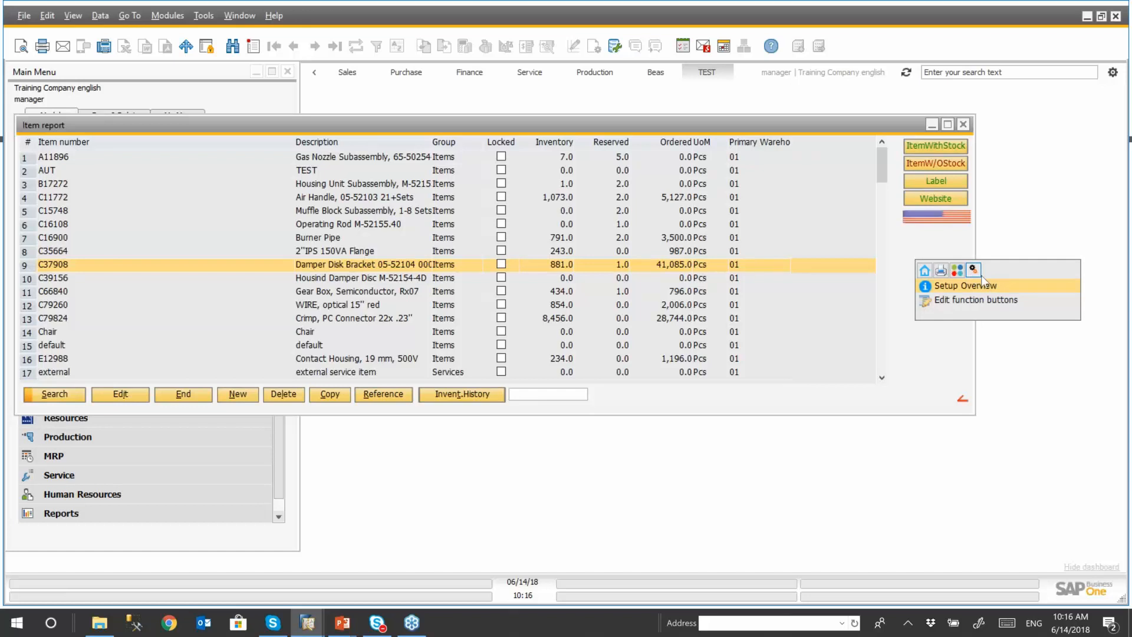
click(958, 299)
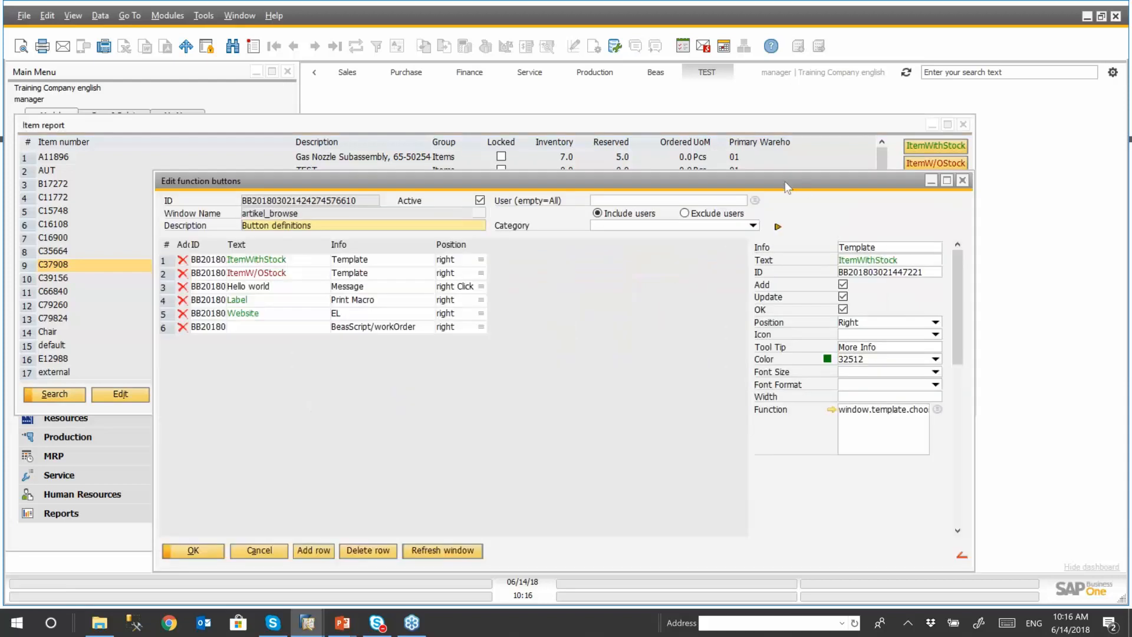
drag(788, 188, 758, 148)
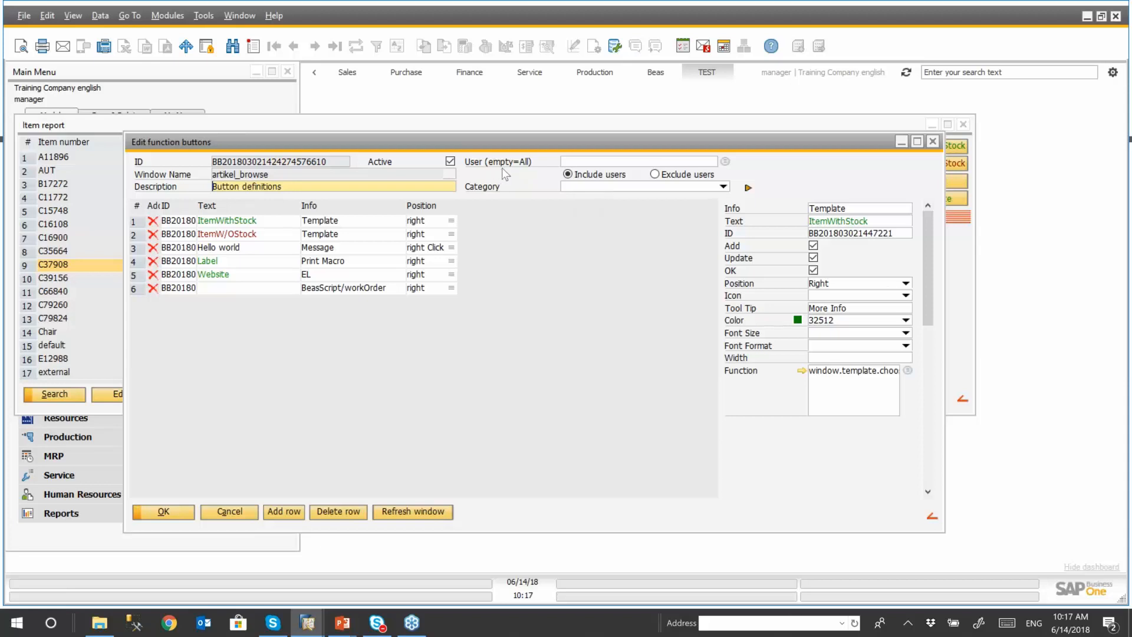
click(725, 161)
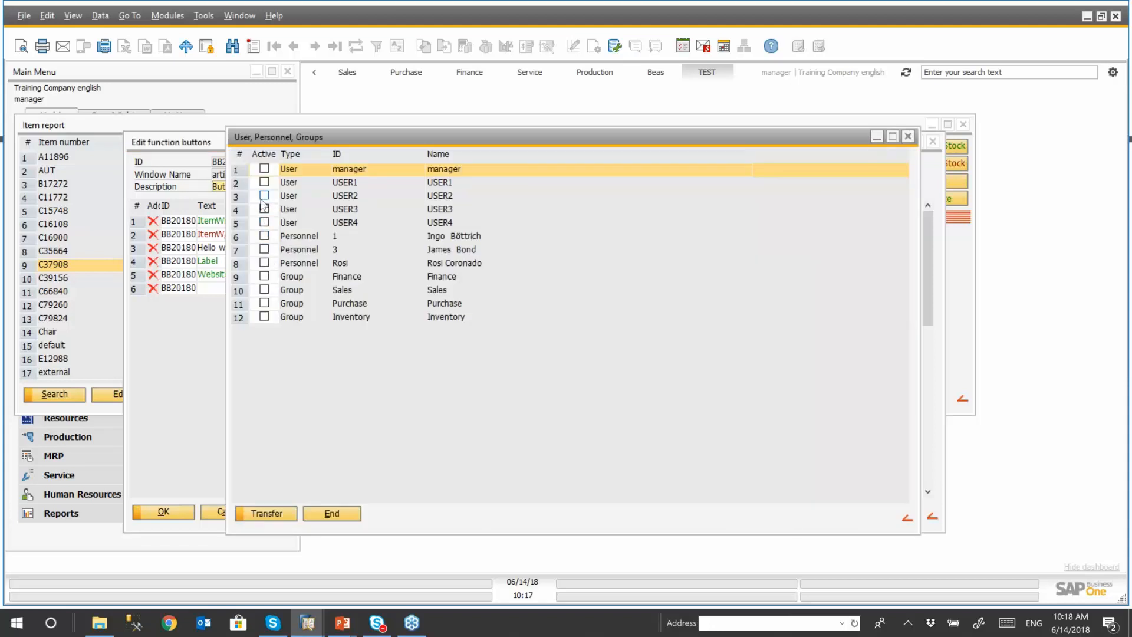
click(908, 137)
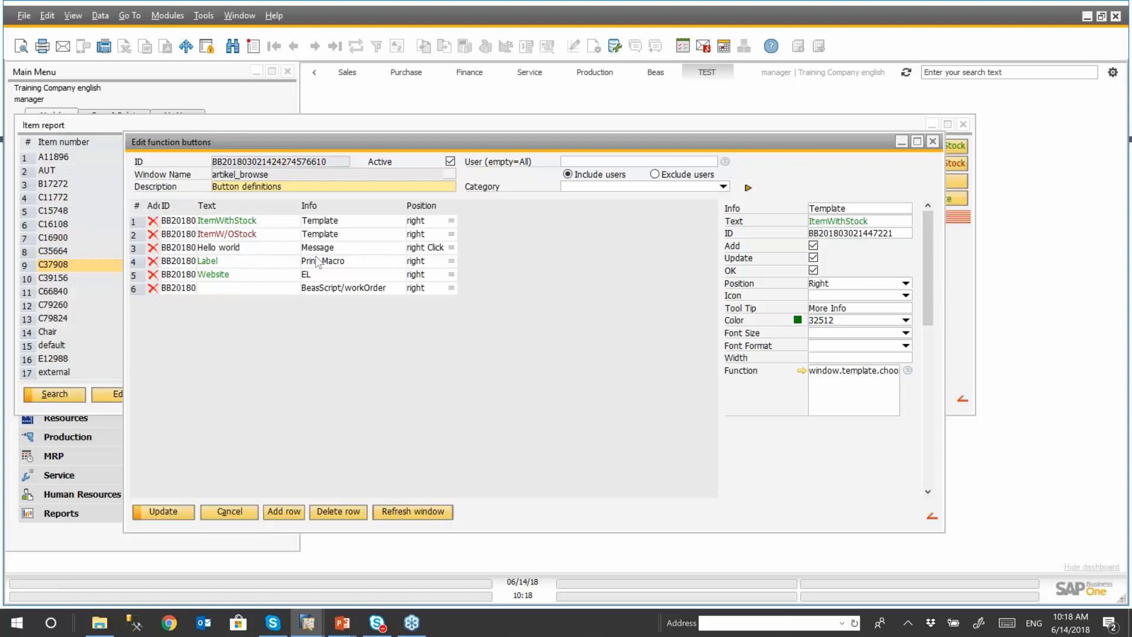
- Run the custom Hello world function from the item report
click(672, 126)
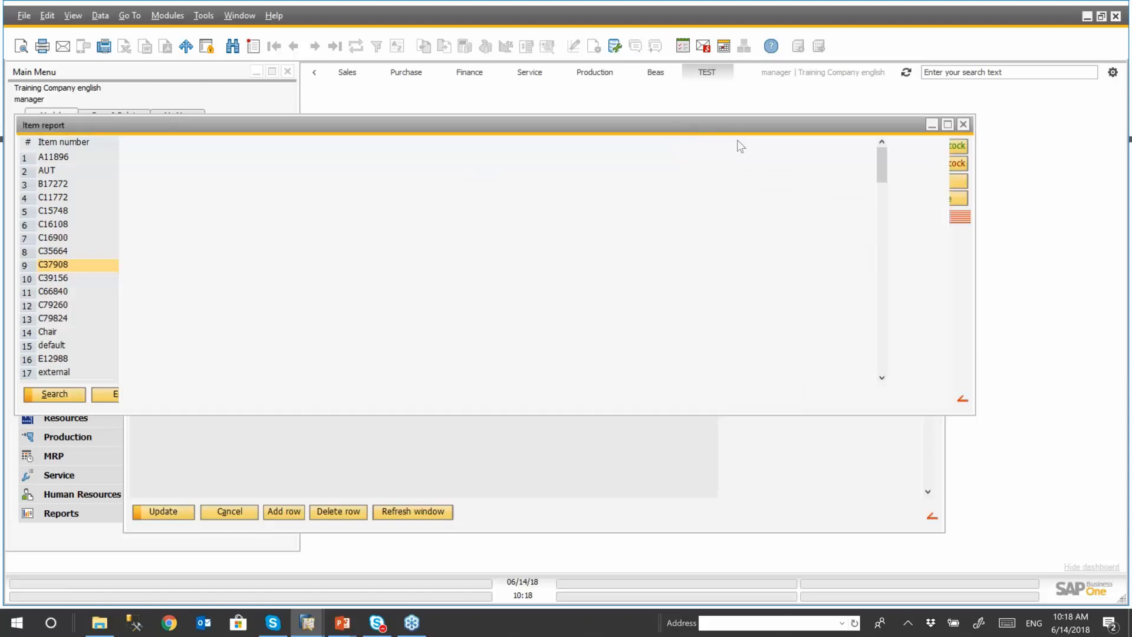
right_click(912, 254)
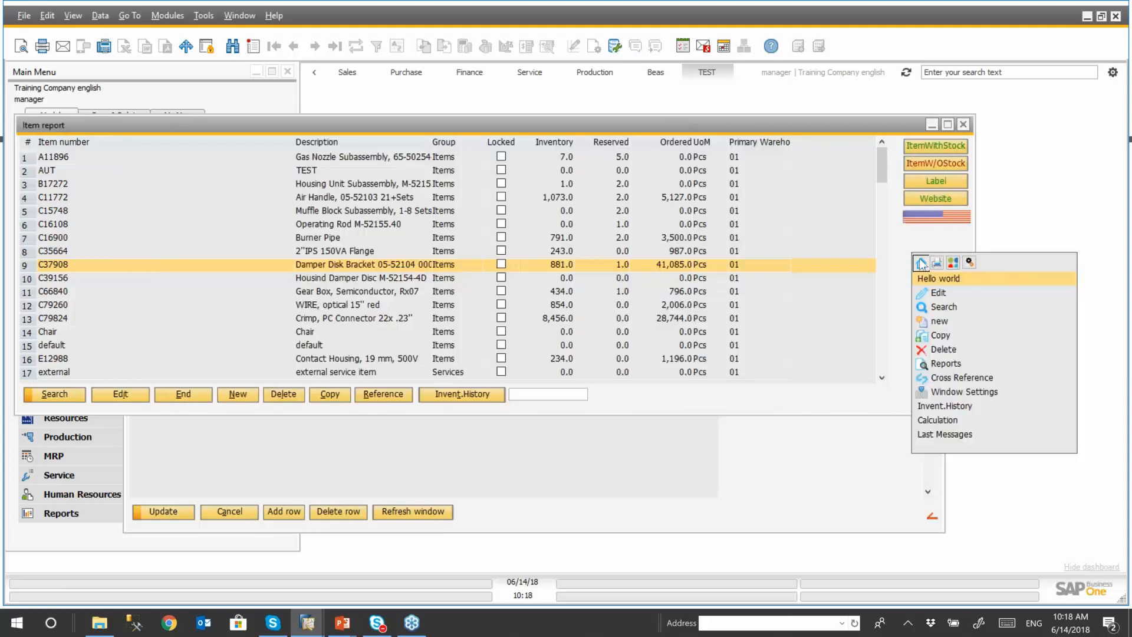
click(939, 280)
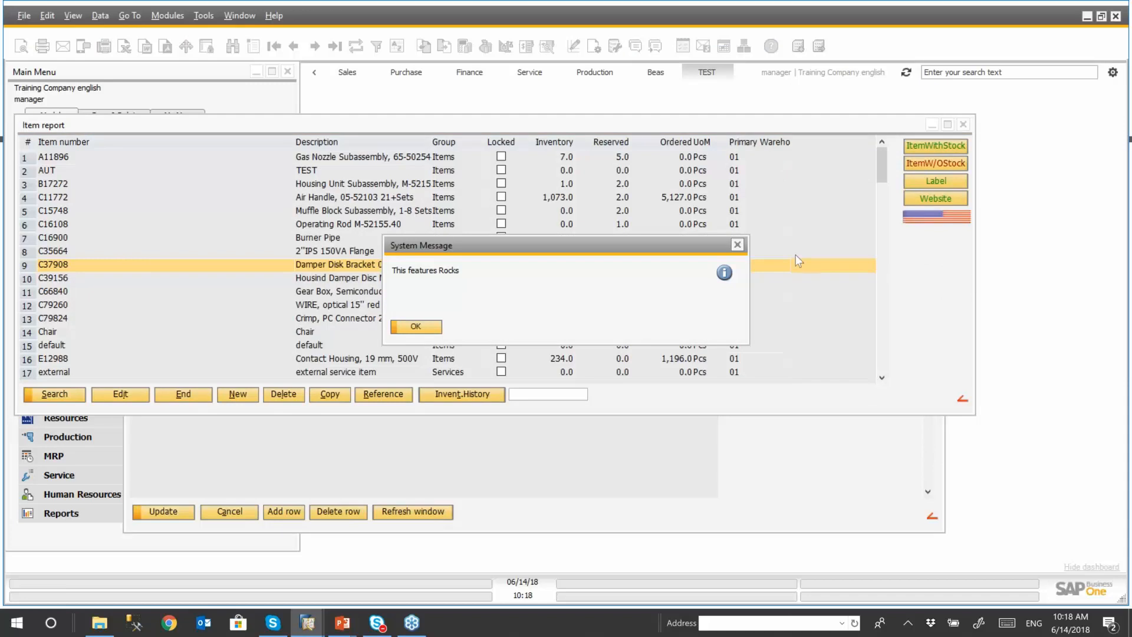
- Close the Hello world message and collapse the details area of the function button definitions
click(738, 245)
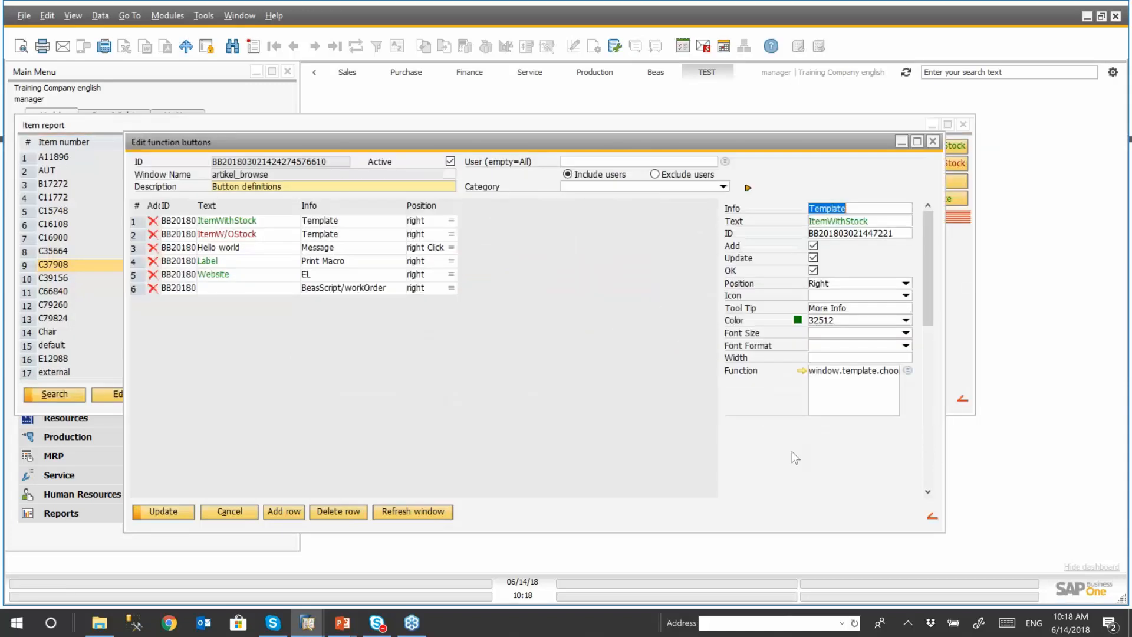
drag(744, 143, 743, 154)
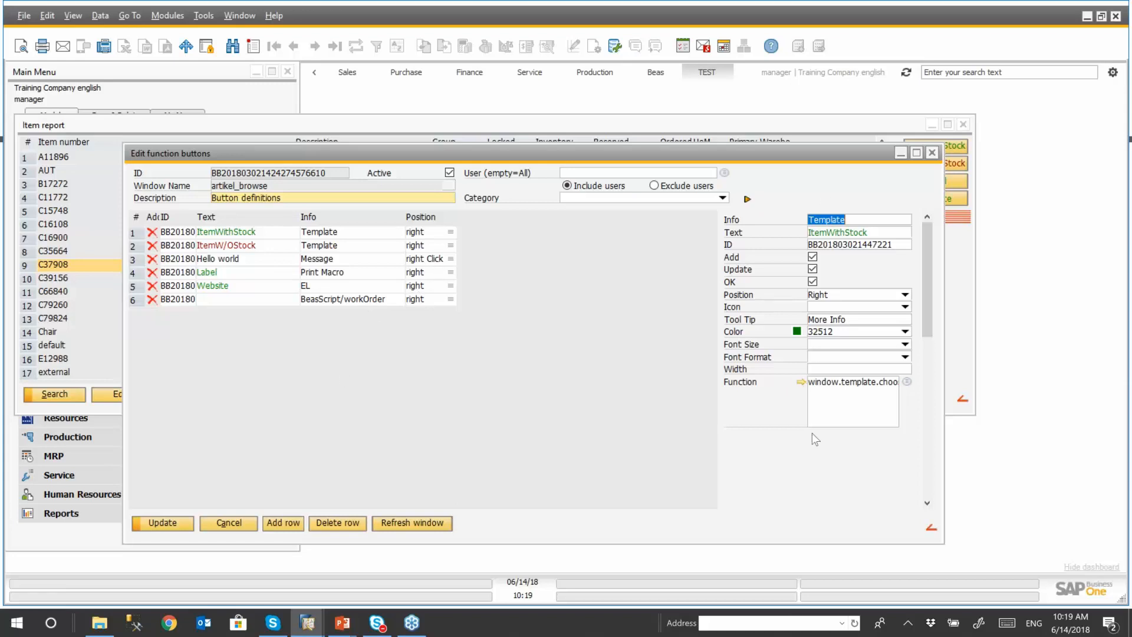
click(748, 199)
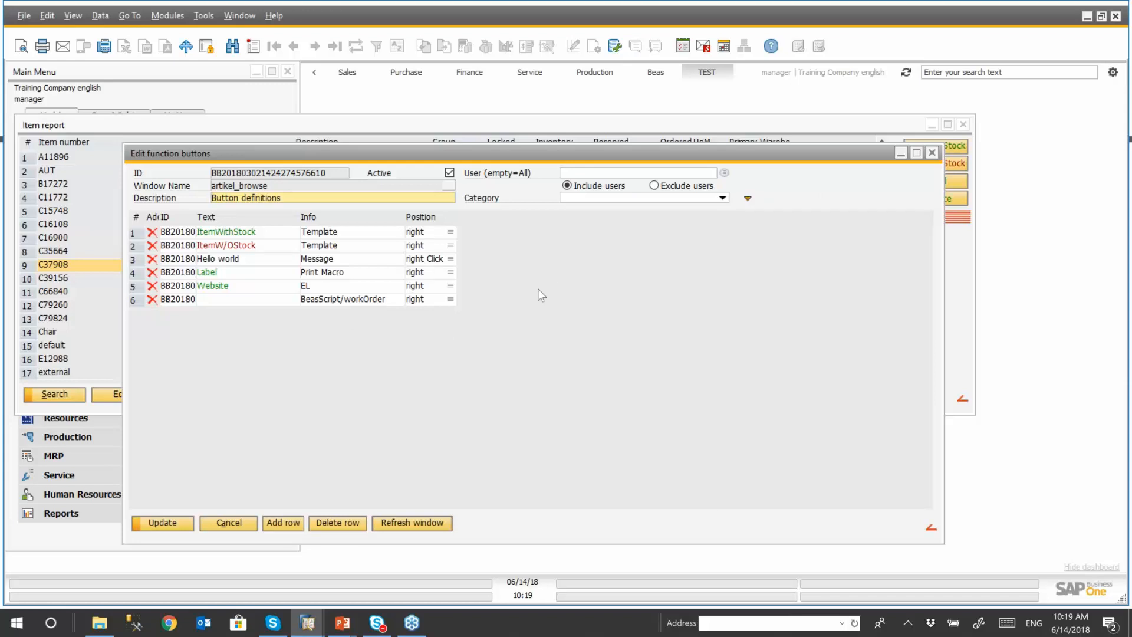
- Make the Parameter, Icon, Width and Color columns visible in the function button list and check it with the details area expanded
right_click(566, 270)
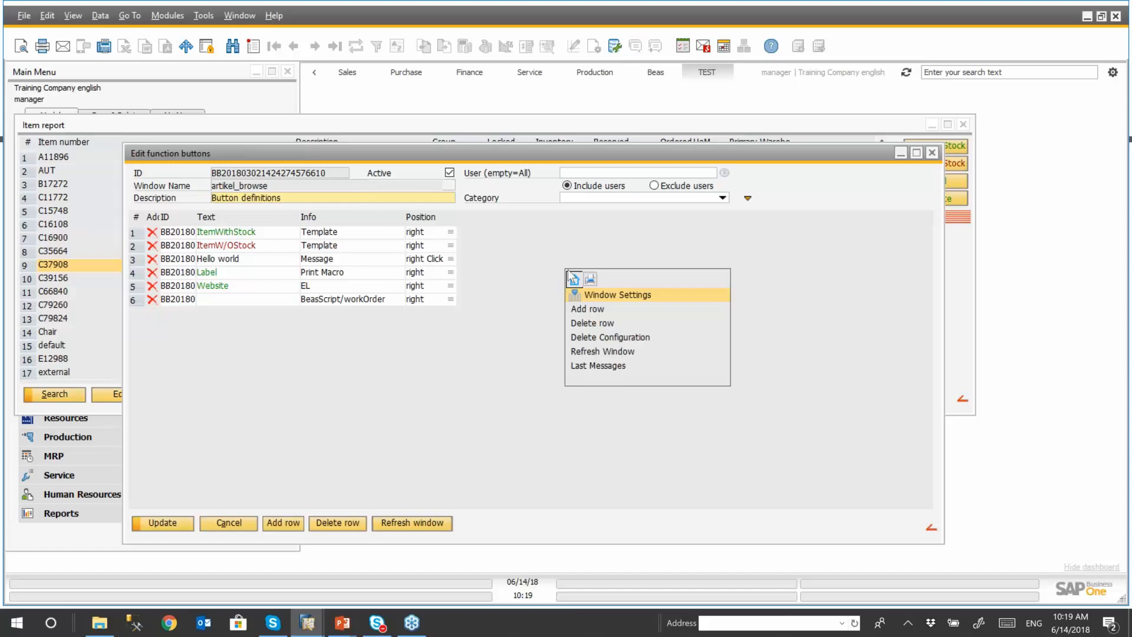
click(617, 295)
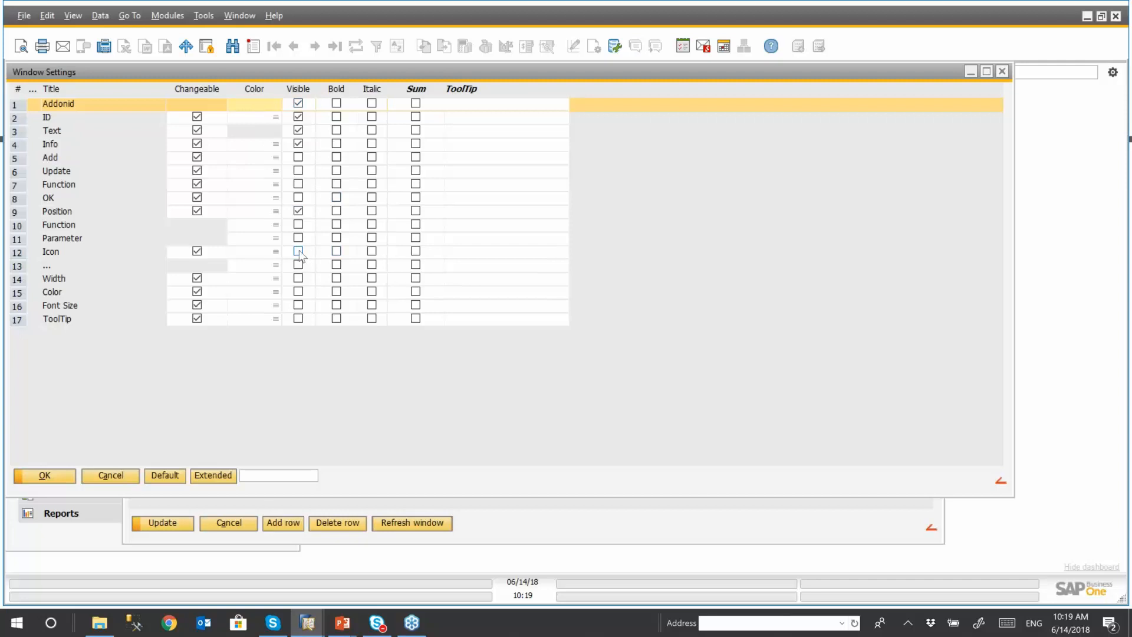
click(299, 238)
click(299, 252)
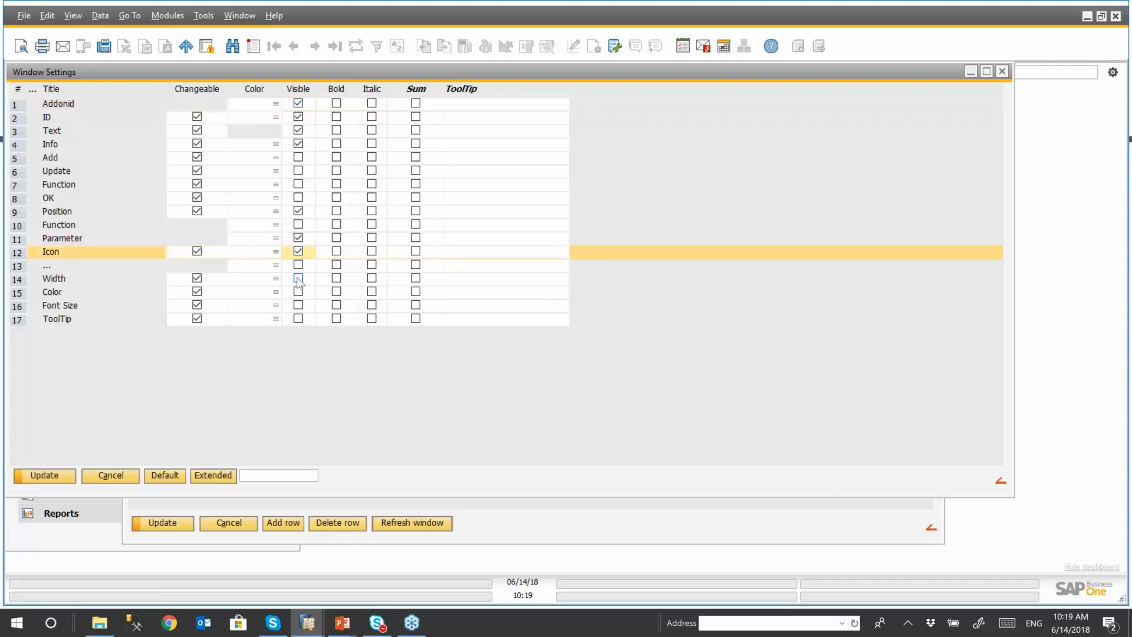
click(298, 278)
click(298, 291)
click(70, 477)
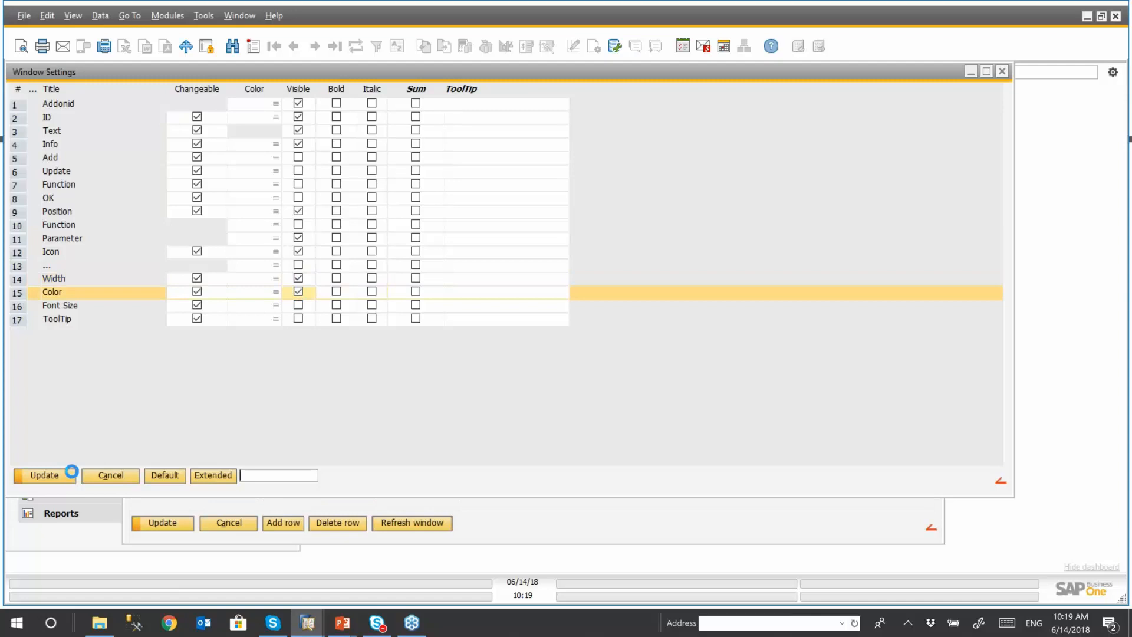
click(68, 477)
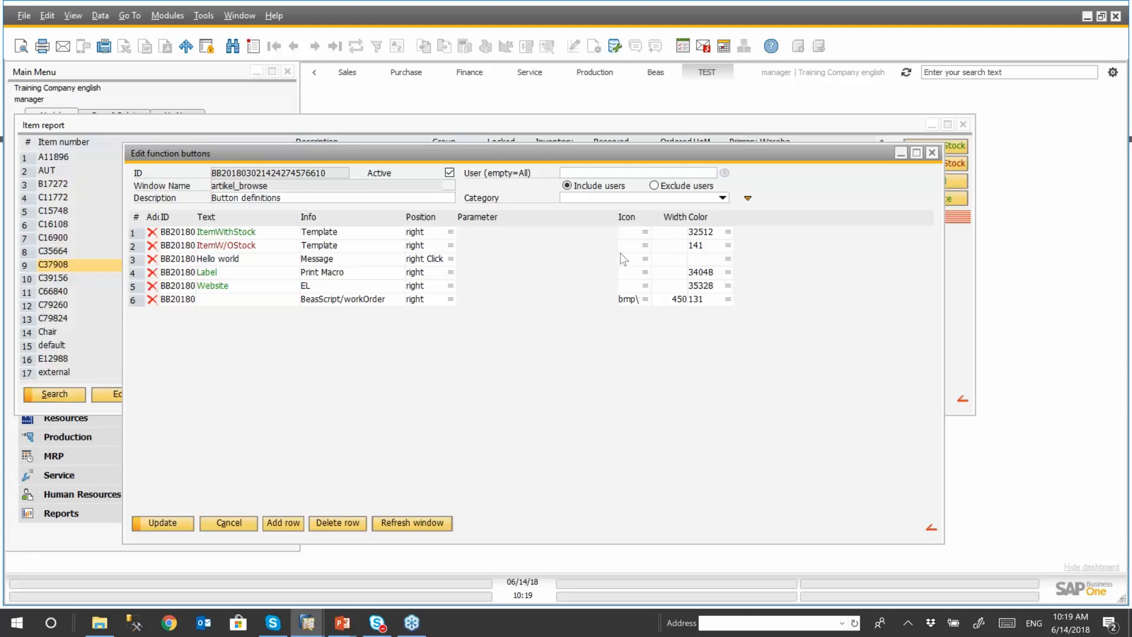
click(747, 199)
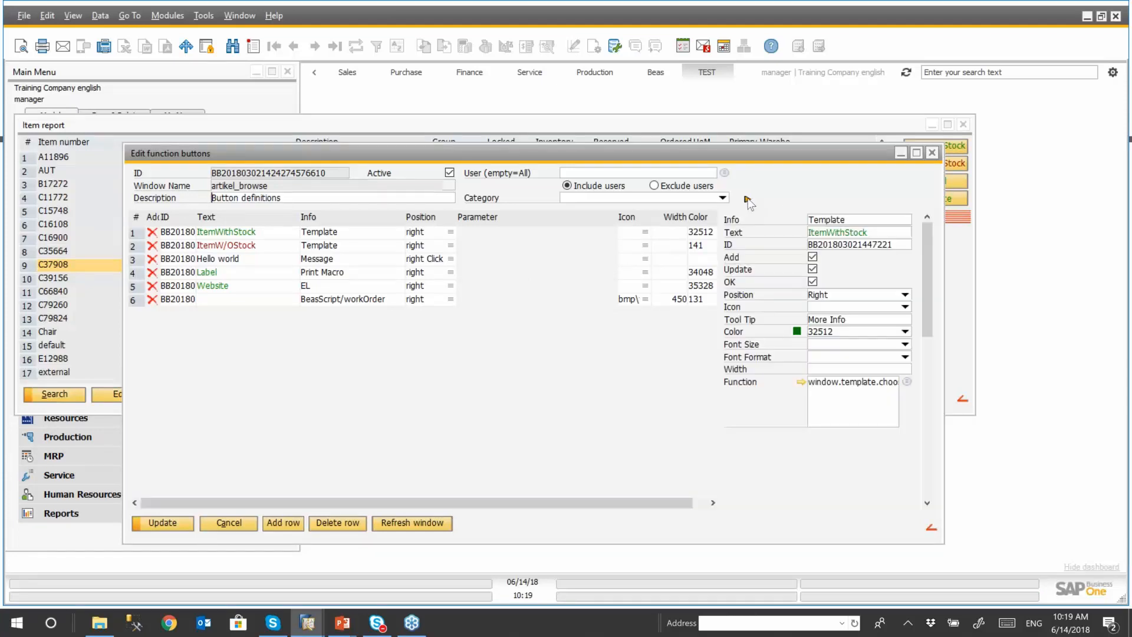
click(747, 200)
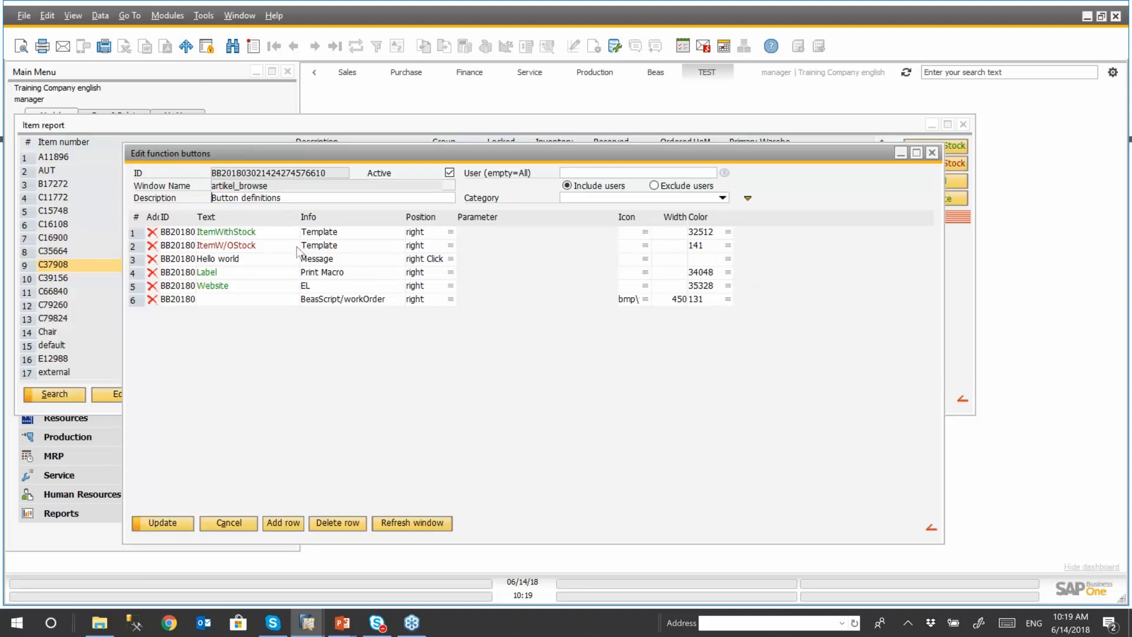
- Hide the Color, Width, Icon and Parameter columns from the function button list and save the window settings
right_click(472, 378)
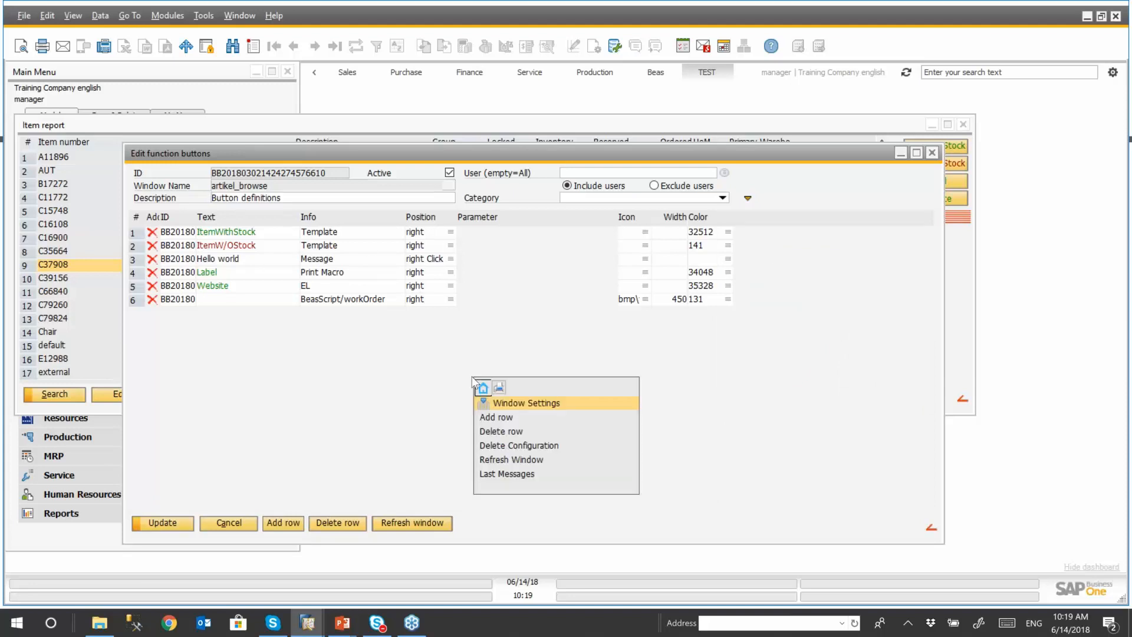
click(512, 402)
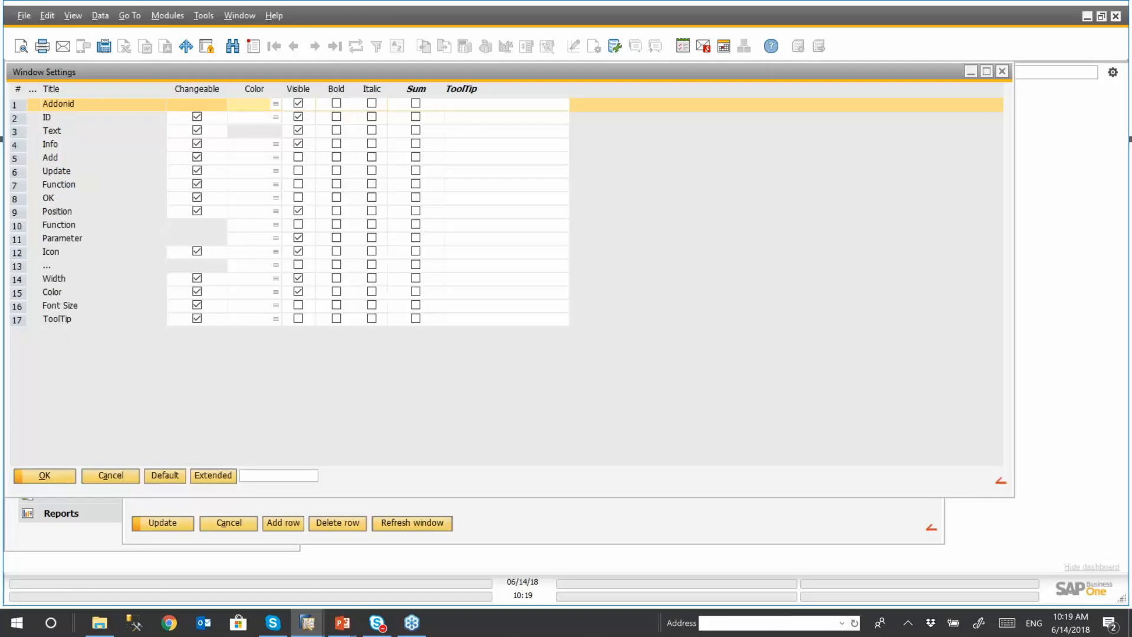
click(298, 292)
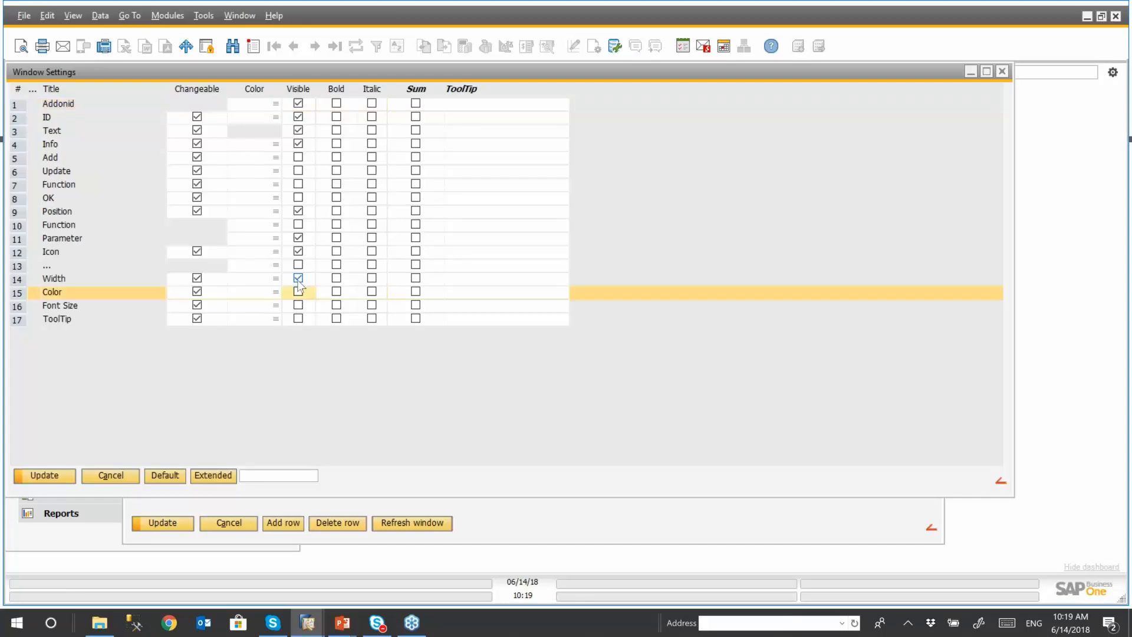
click(297, 278)
click(298, 252)
click(297, 238)
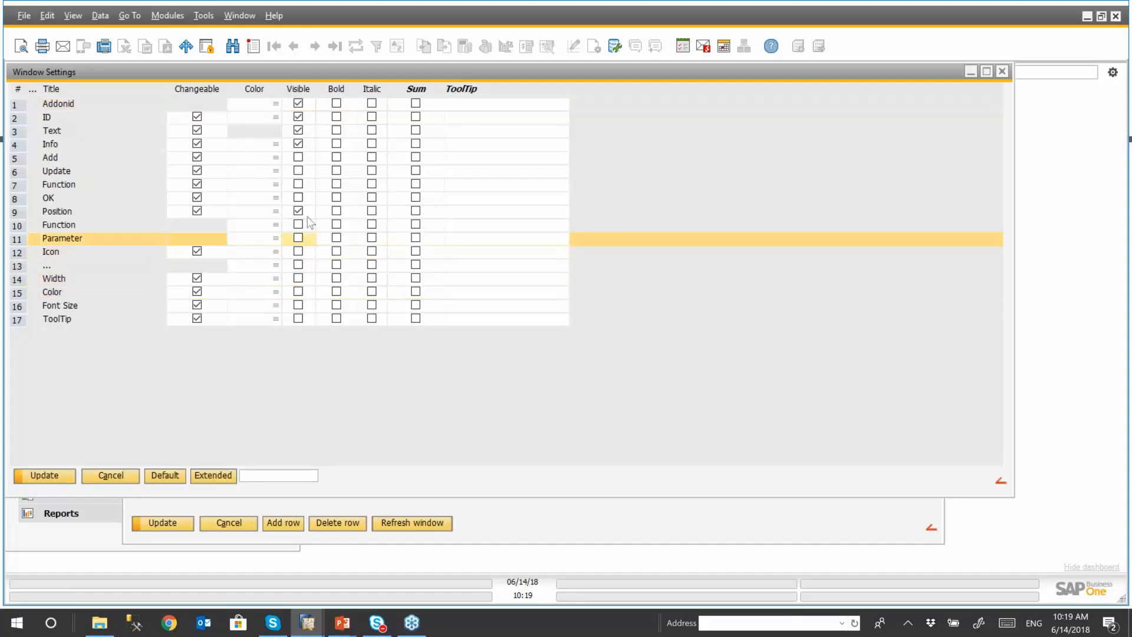
click(62, 475)
click(64, 476)
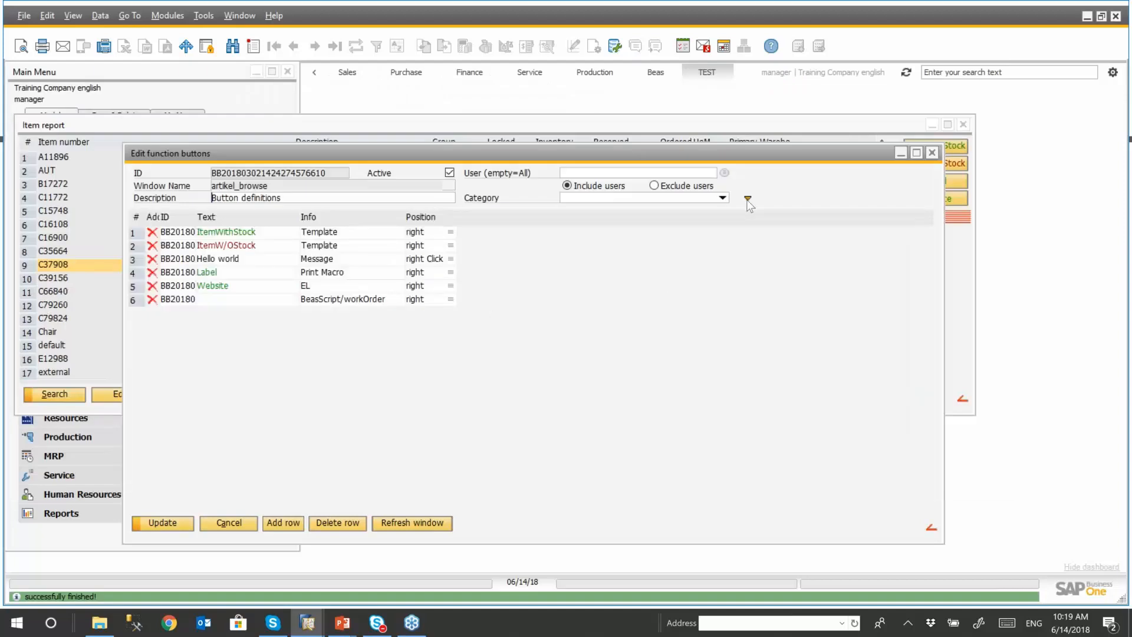
- Show the button details and set the position of ItemWithStock and ItemW/OStock to top and of Website to bottom
click(747, 200)
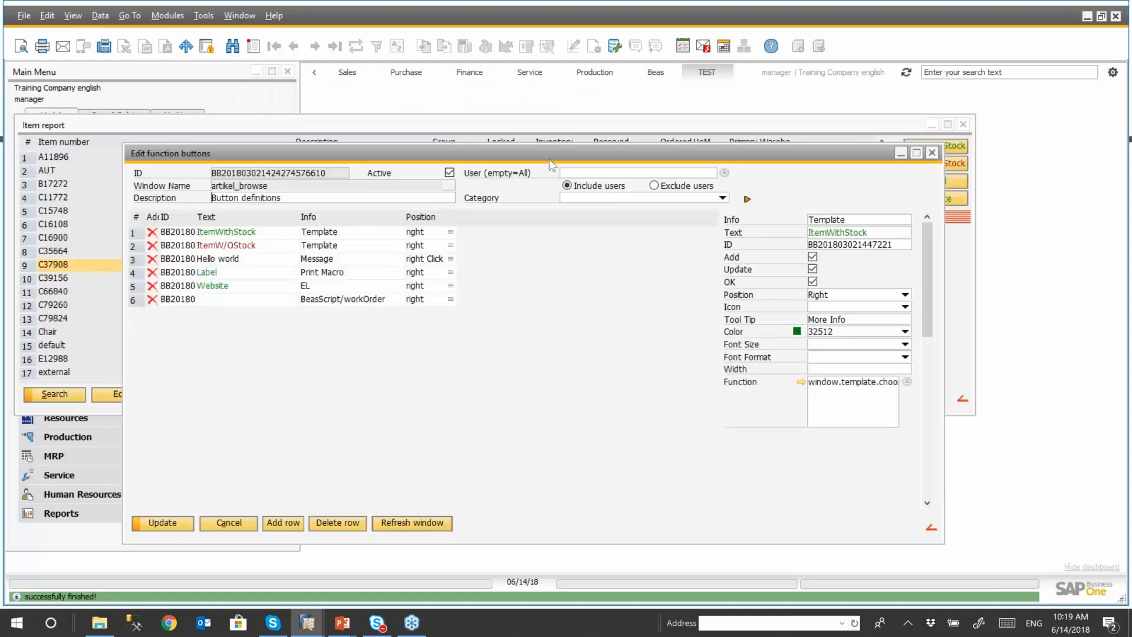
drag(549, 158, 510, 123)
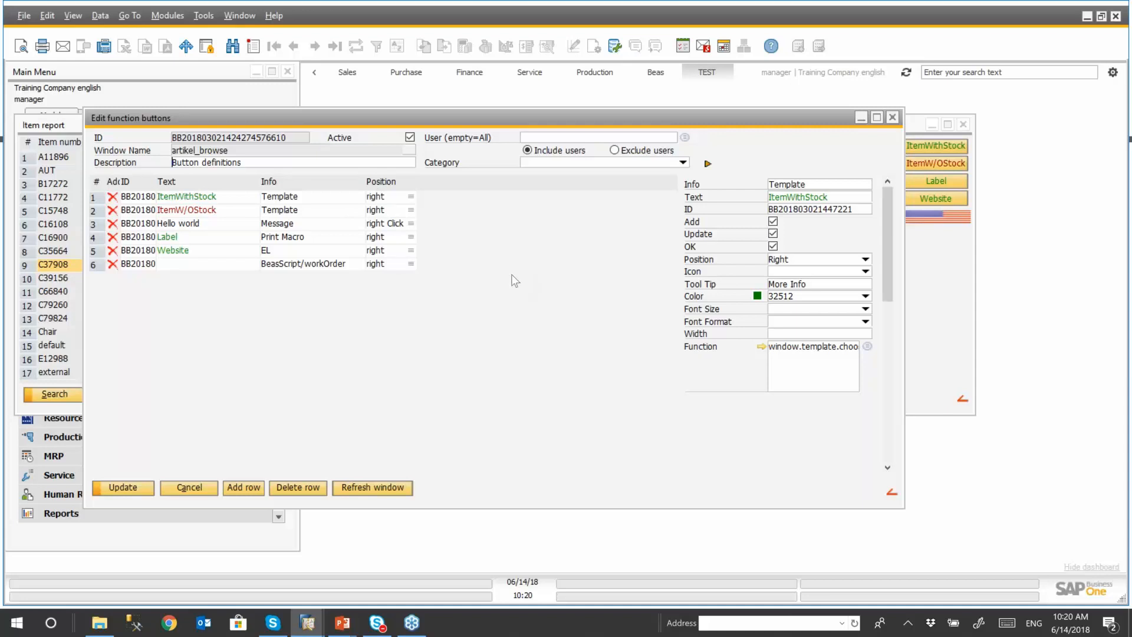
click(412, 194)
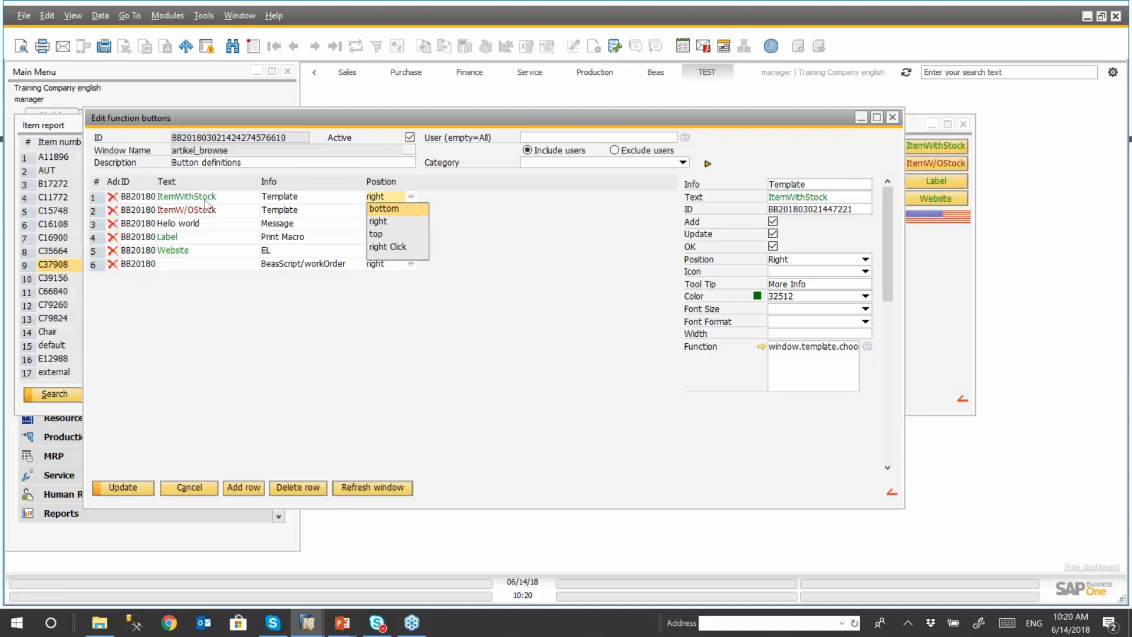
click(377, 234)
click(409, 210)
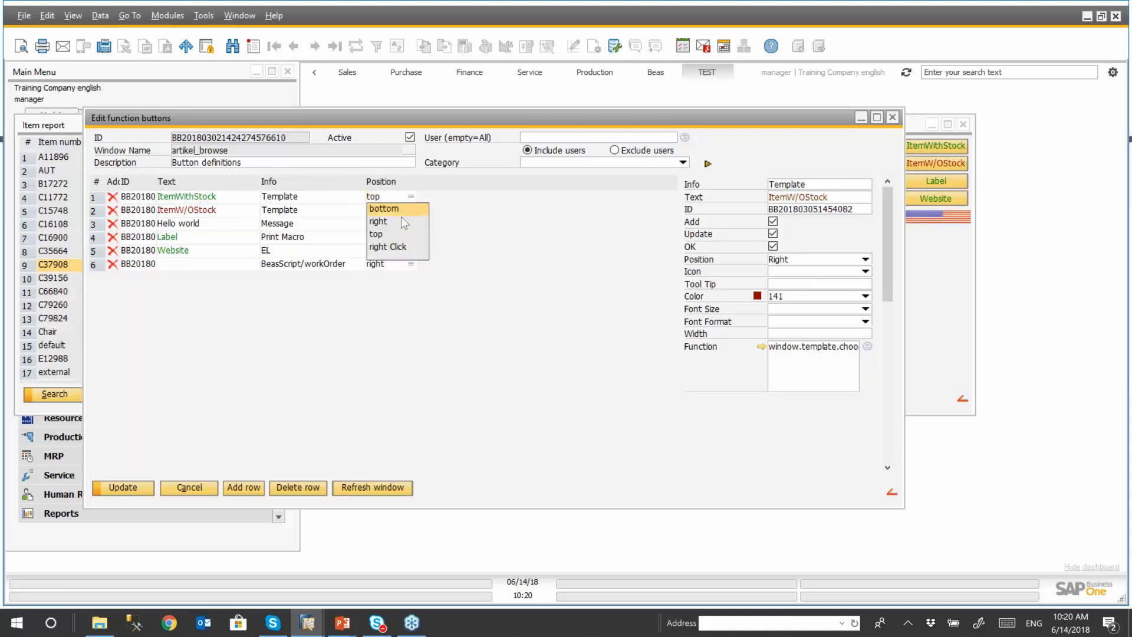
click(389, 234)
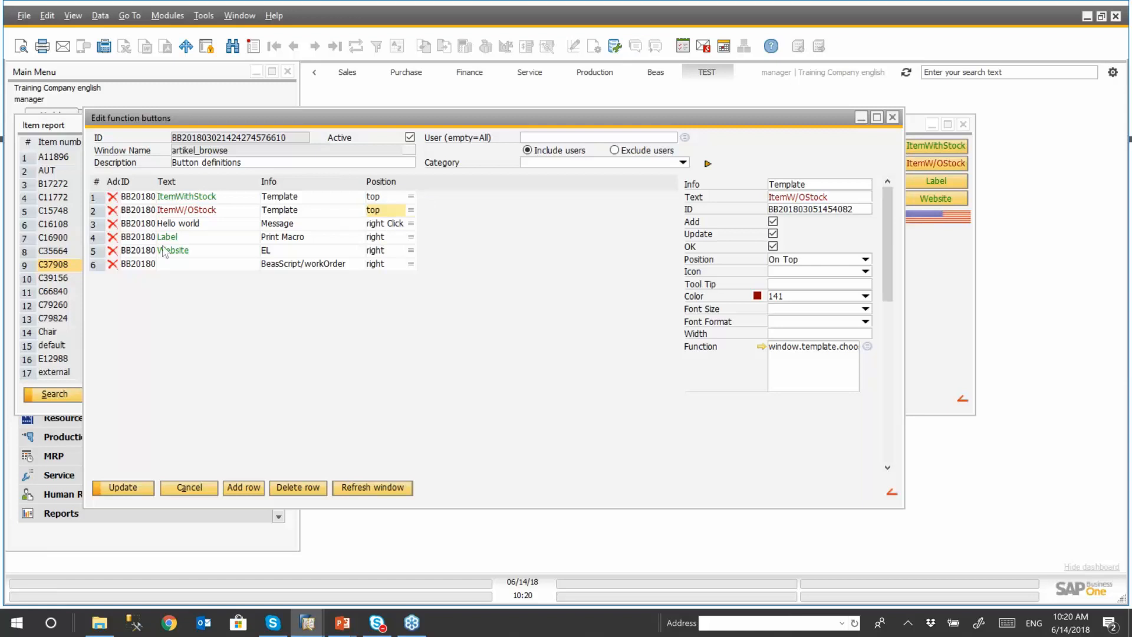
click(411, 250)
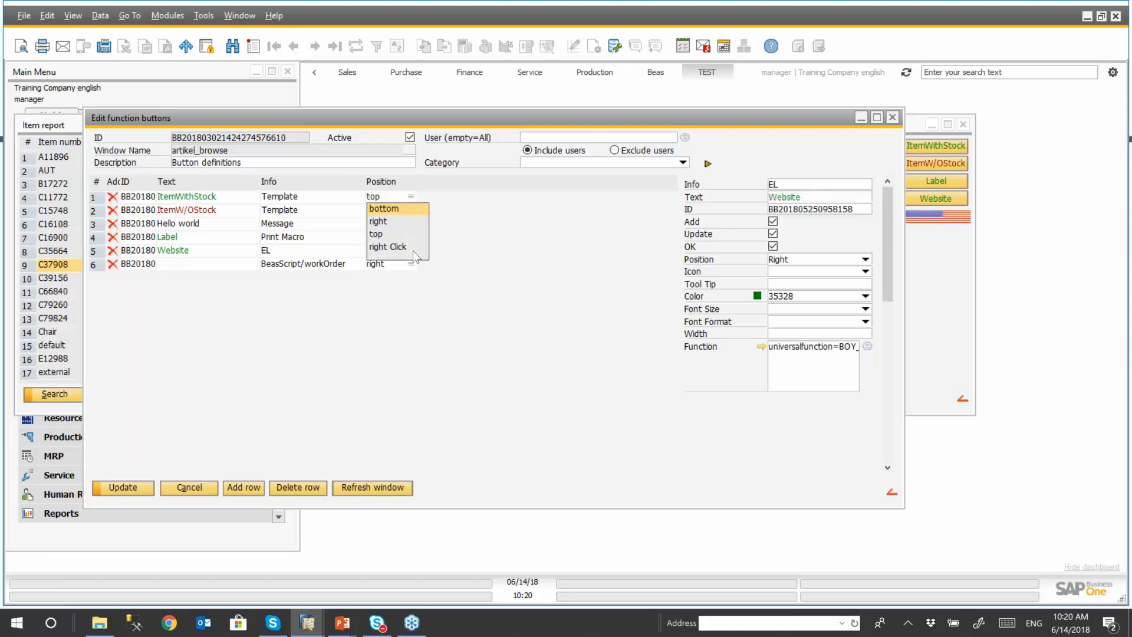
click(389, 209)
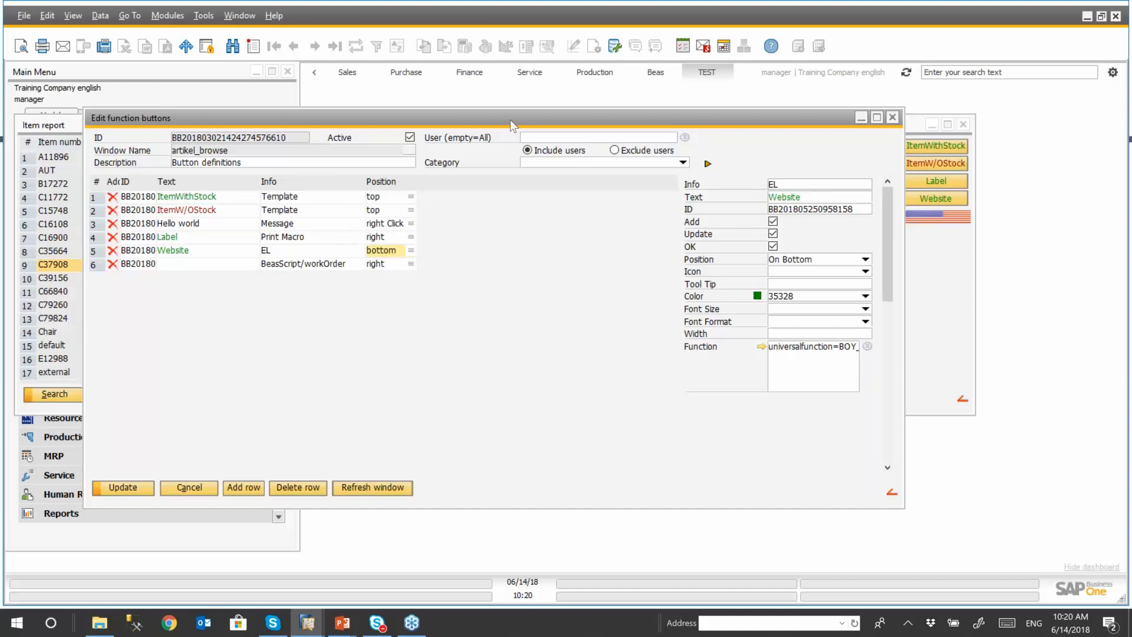
- Apply the new button positions by refreshing the item report, and return to the function button definitions
drag(511, 119, 495, 160)
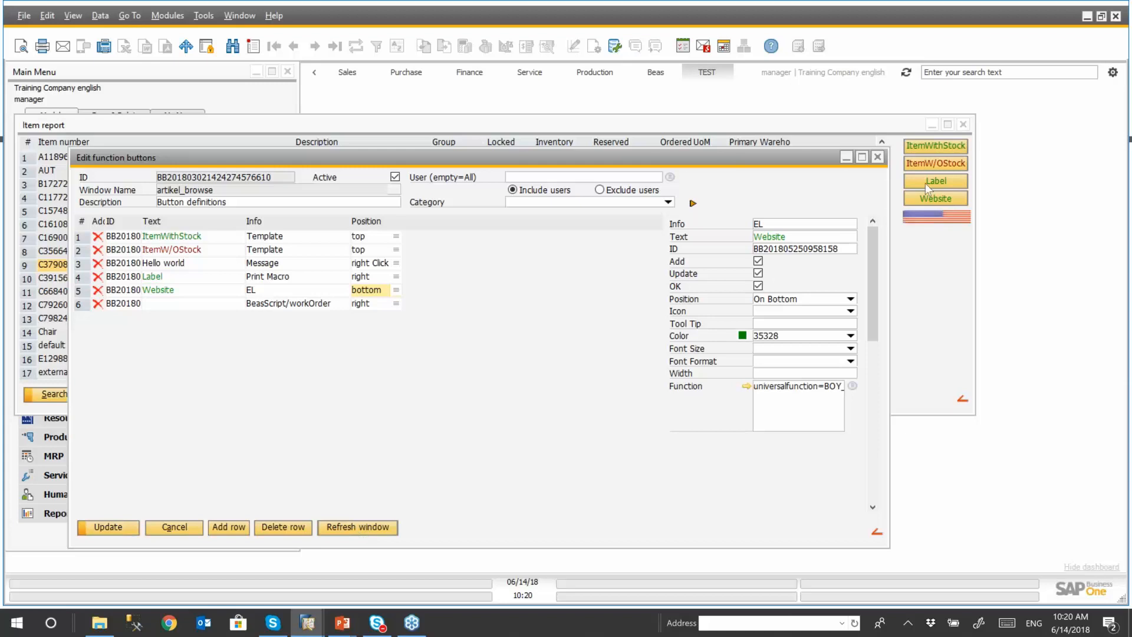
click(362, 527)
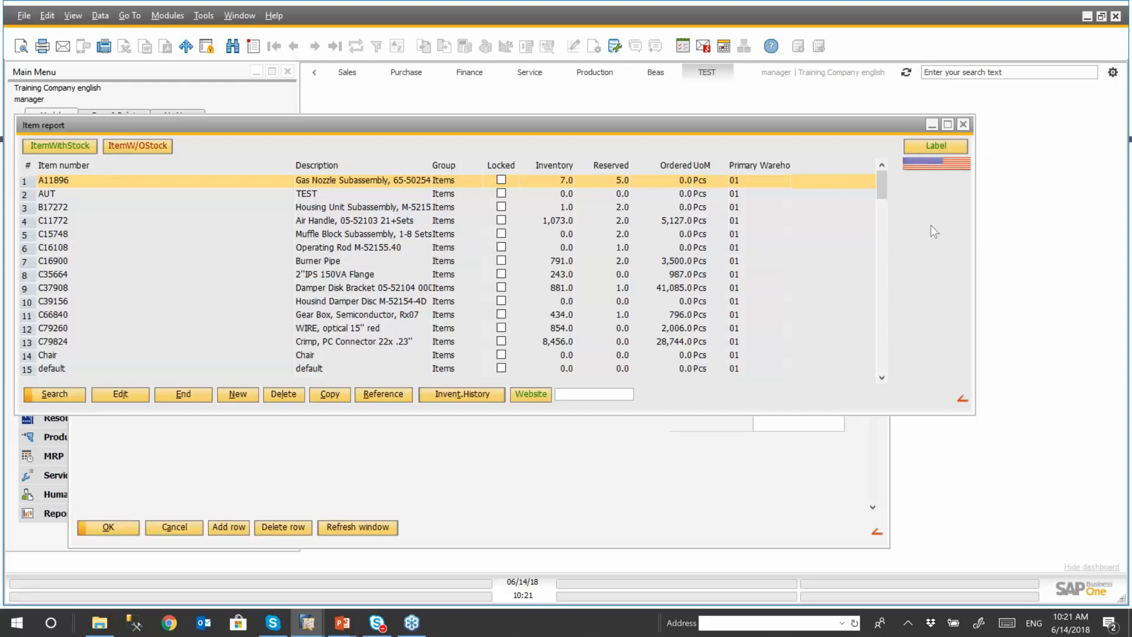
click(745, 476)
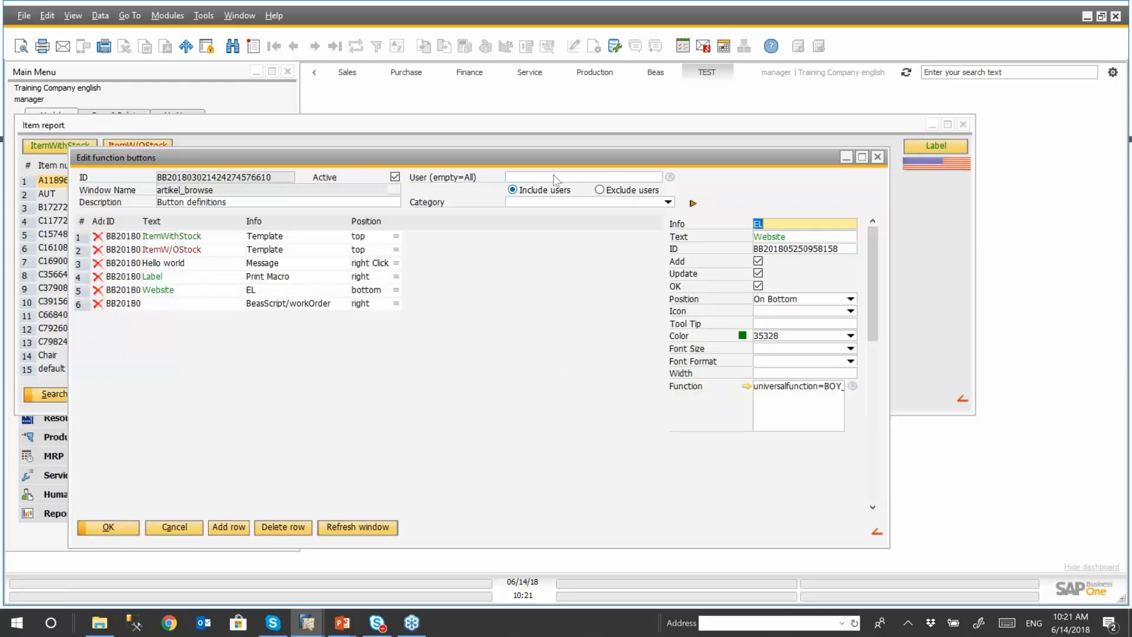
- Open the details of the BeasScript/workOrder button and browse the available icons without changing flag_usa.png
drag(533, 162, 566, 175)
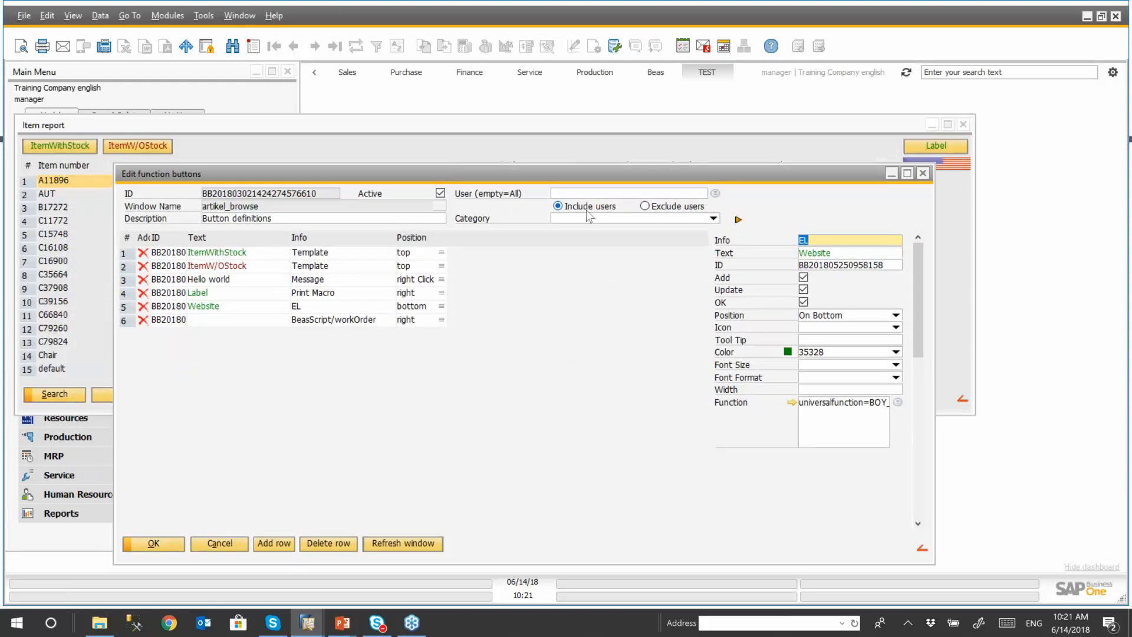
drag(677, 175, 646, 157)
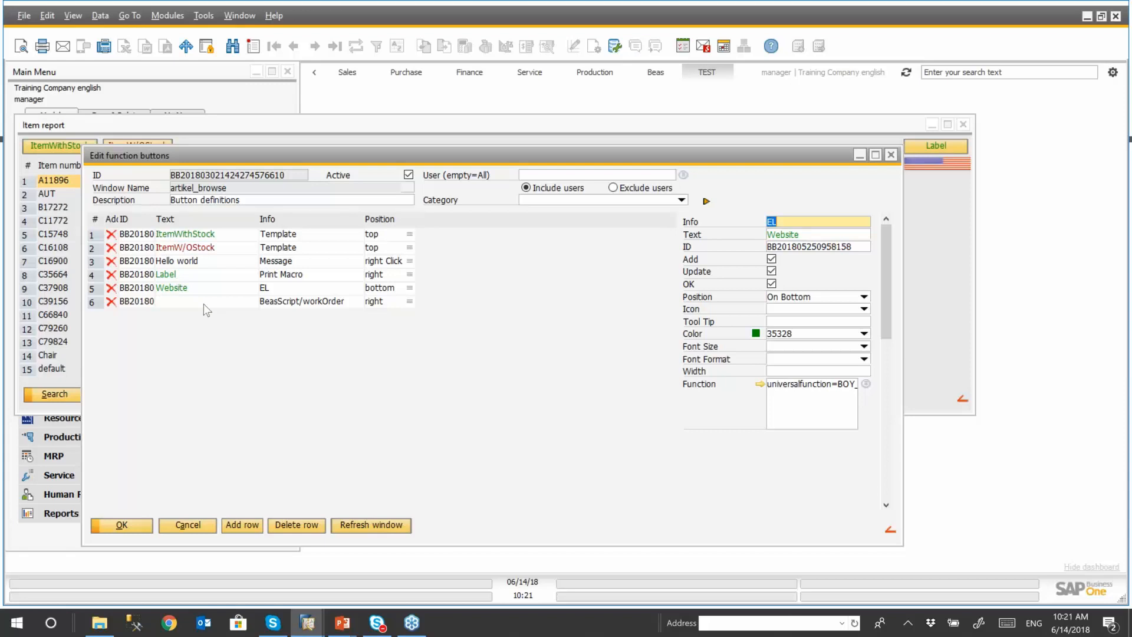
click(91, 302)
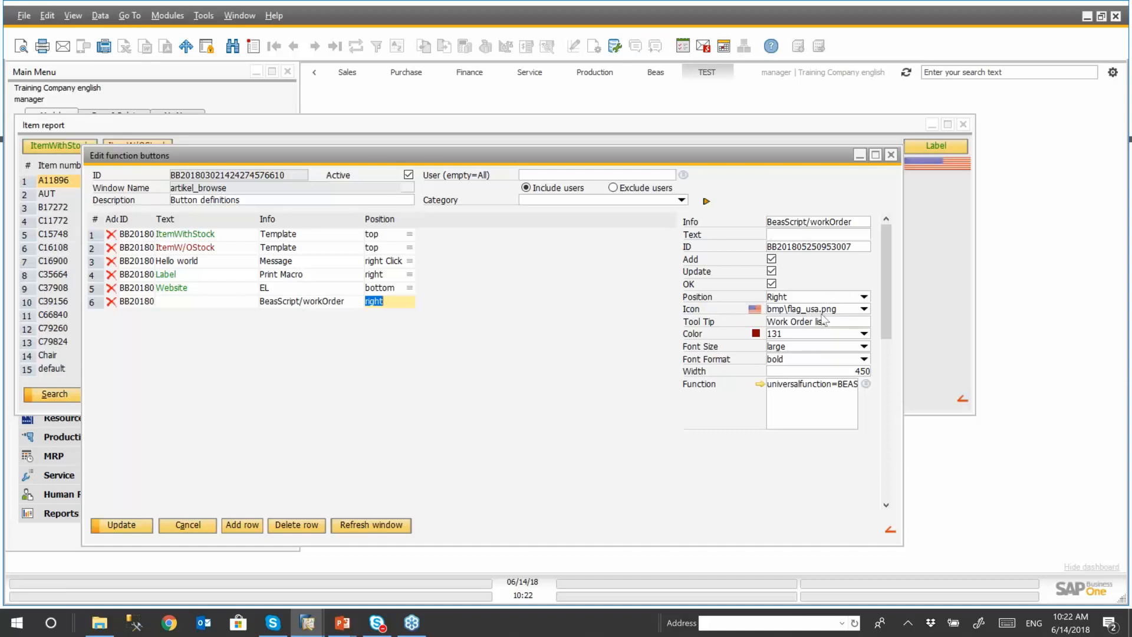
click(864, 309)
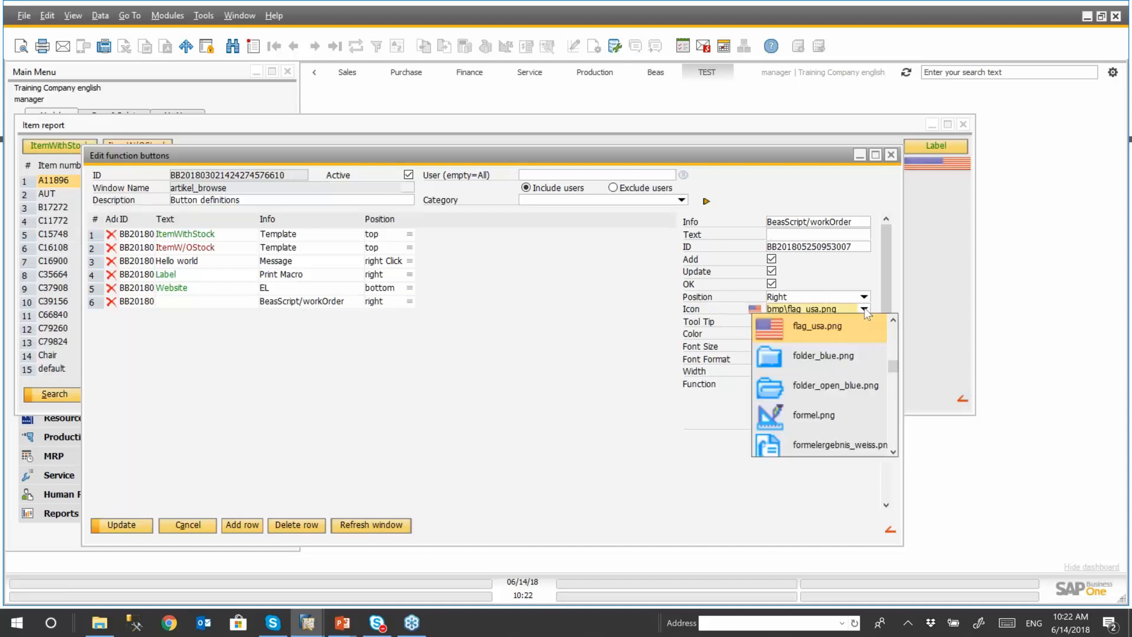
mouse_move(892, 362)
mouse_down()
mouse_move(895, 345)
mouse_move(895, 402)
mouse_move(897, 375)
mouse_up()
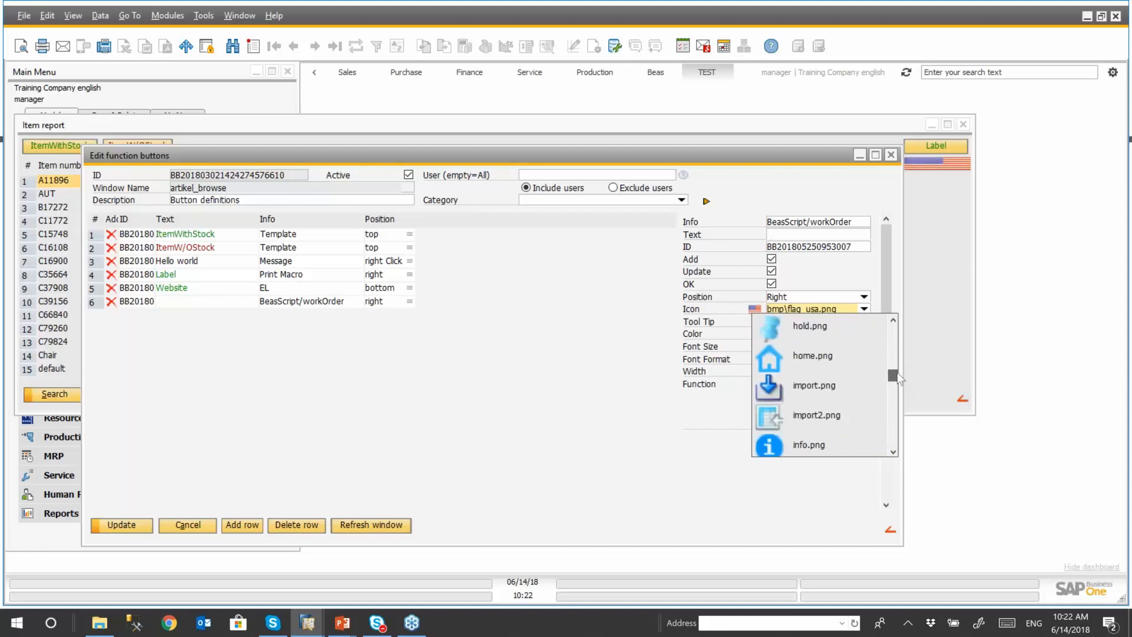
click(829, 274)
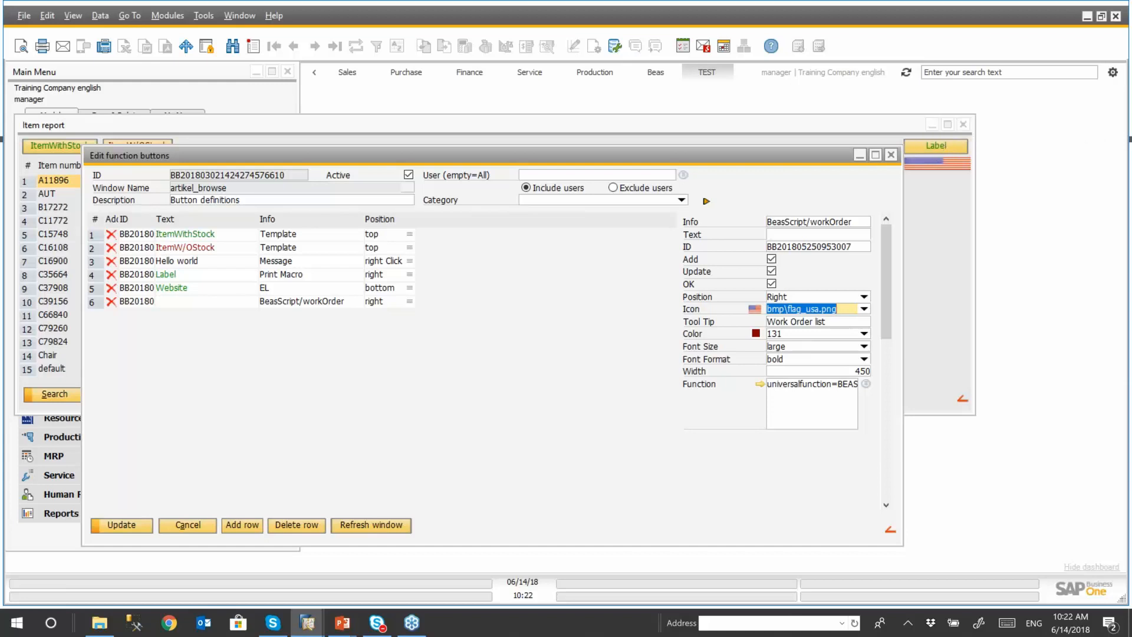
- Mix a slightly browner dark red for the BeasScript/workOrder button, giving color value 7042
click(864, 335)
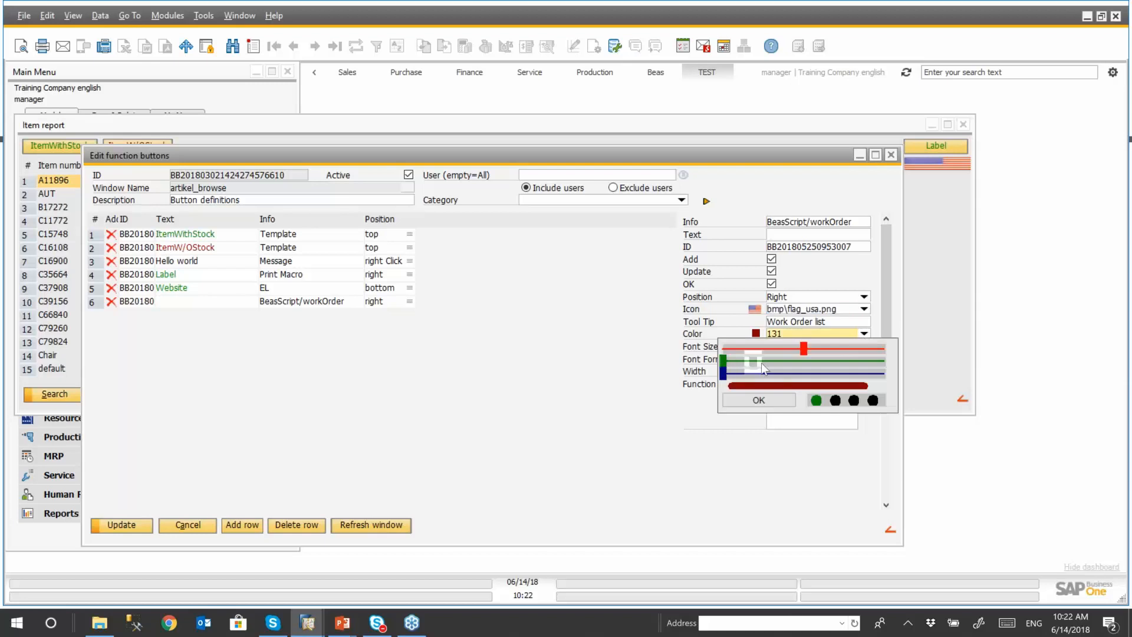
drag(761, 362, 865, 362)
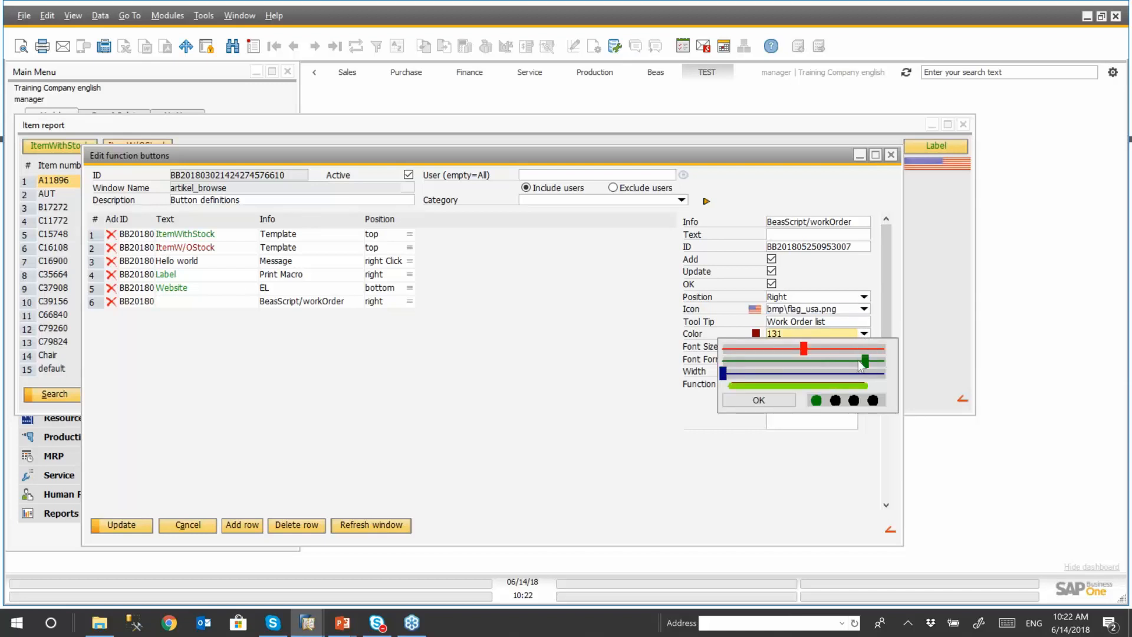
click(788, 362)
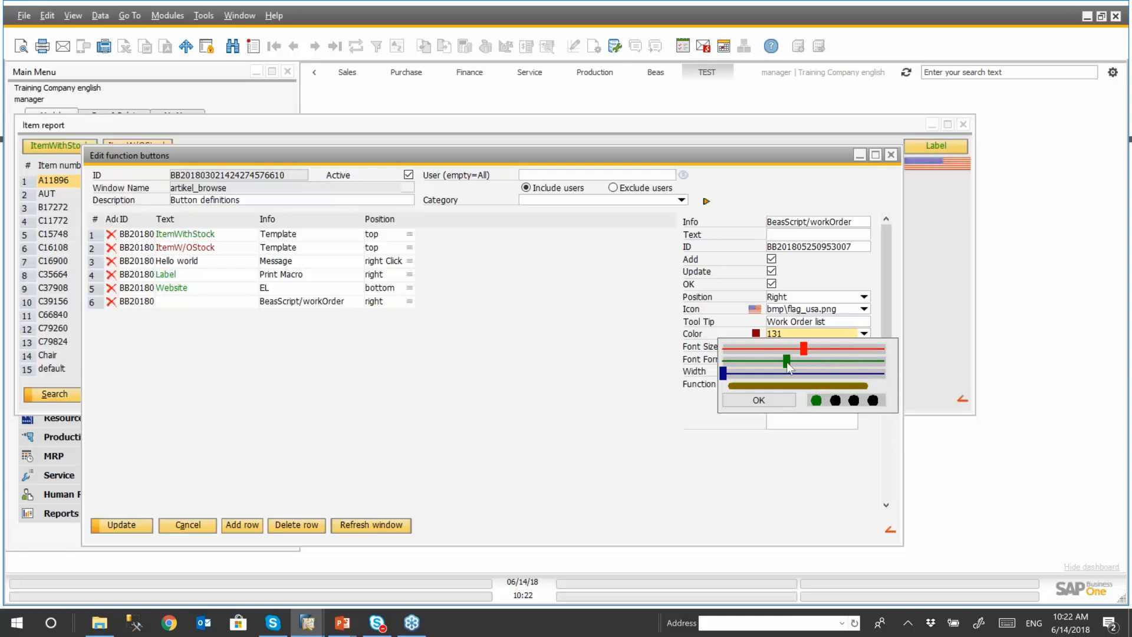
click(758, 361)
drag(759, 361, 739, 361)
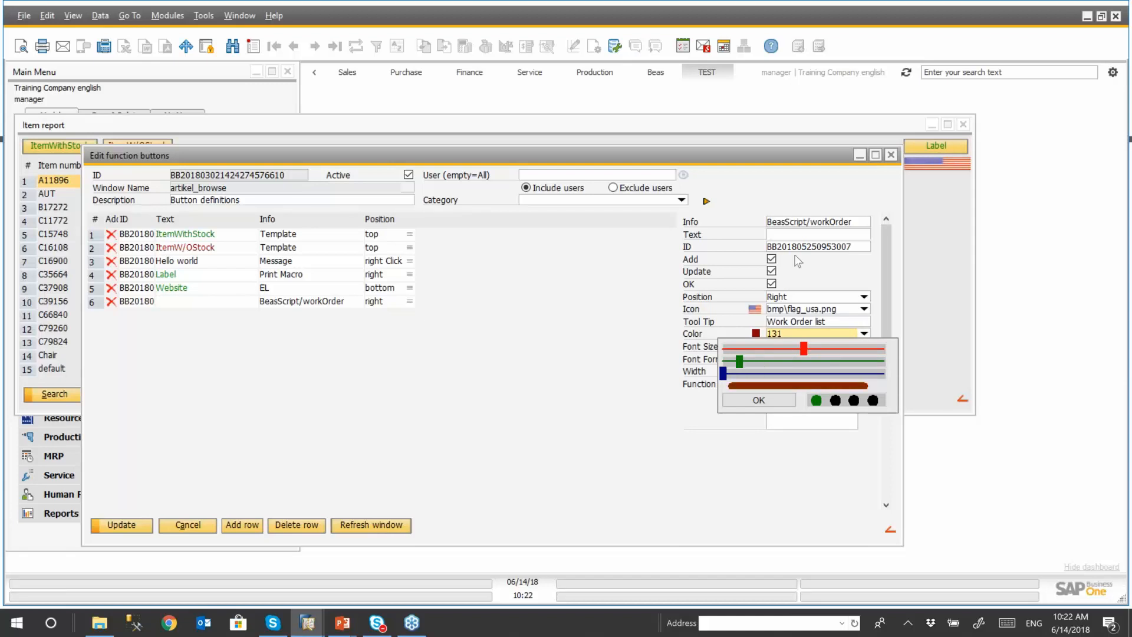
click(774, 403)
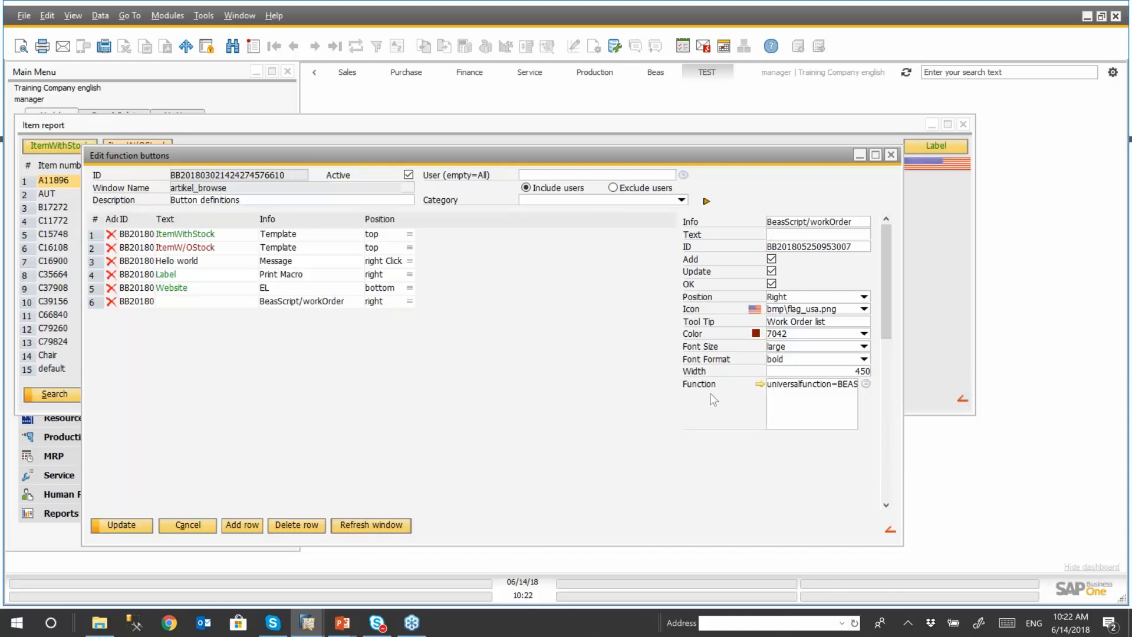
- Examine the function definitions behind the BeasScript/workOrder and ItemWithStock buttons, closing each without changes
click(760, 384)
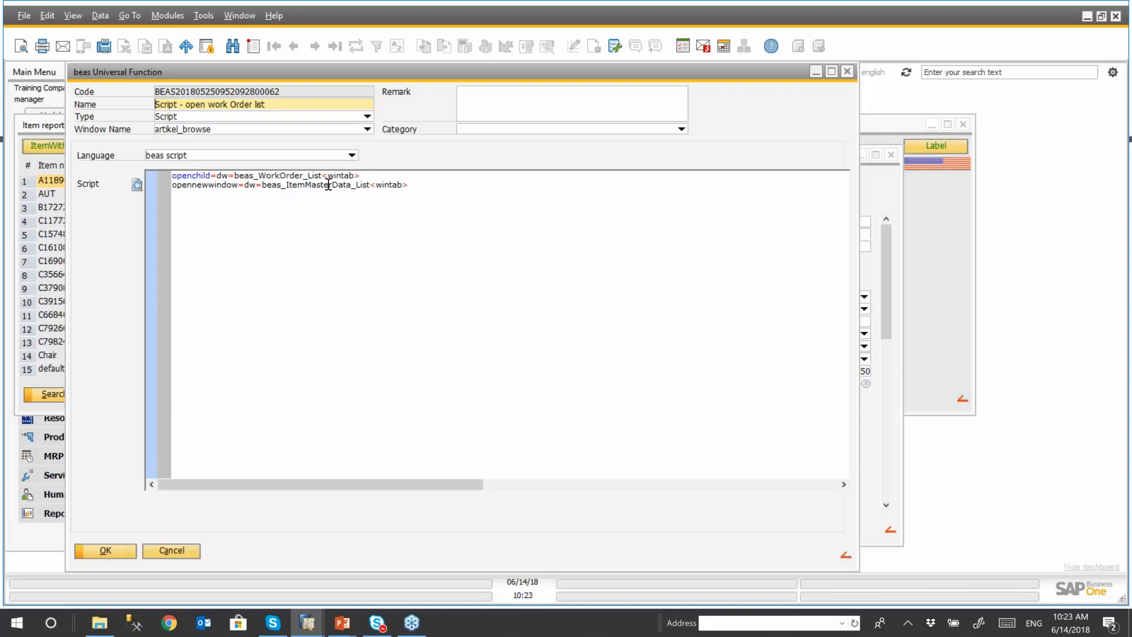
click(847, 71)
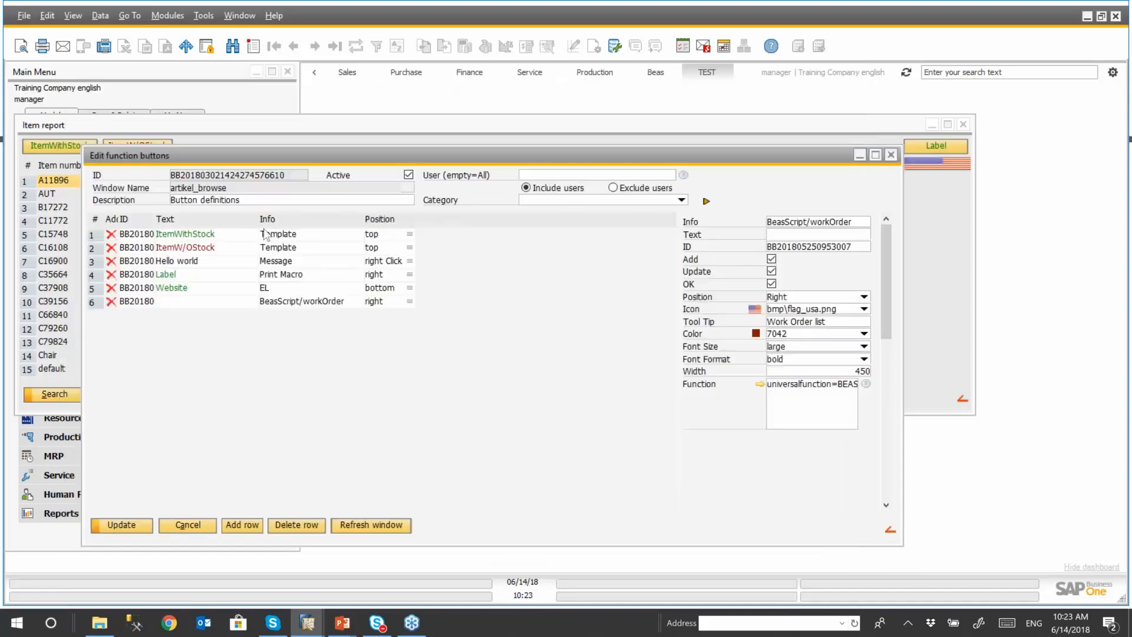
click(102, 235)
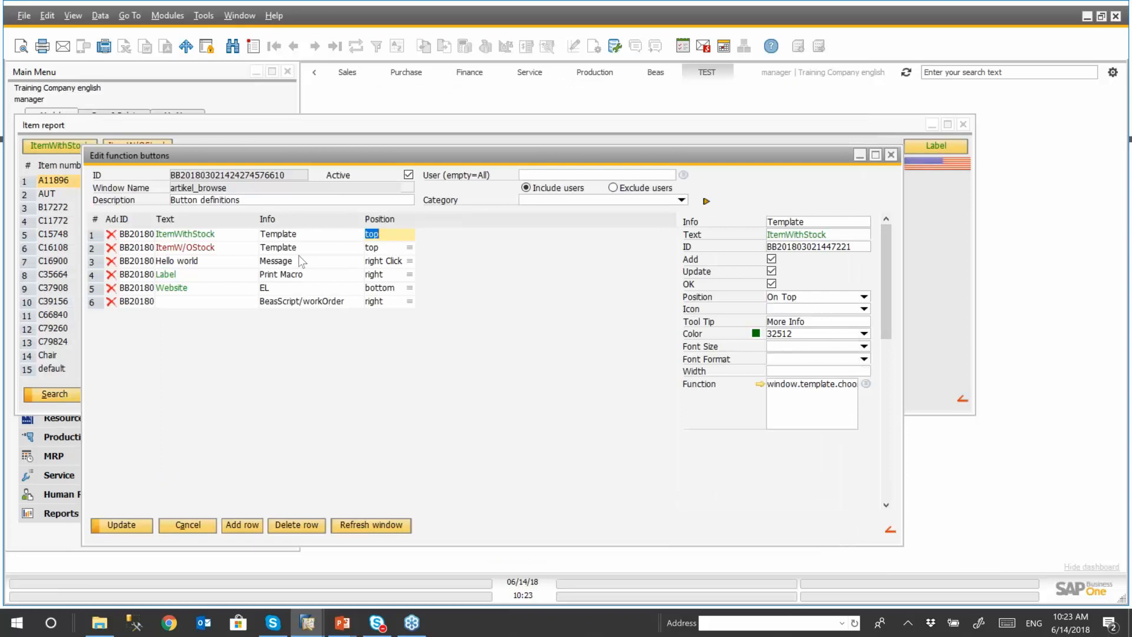
click(759, 384)
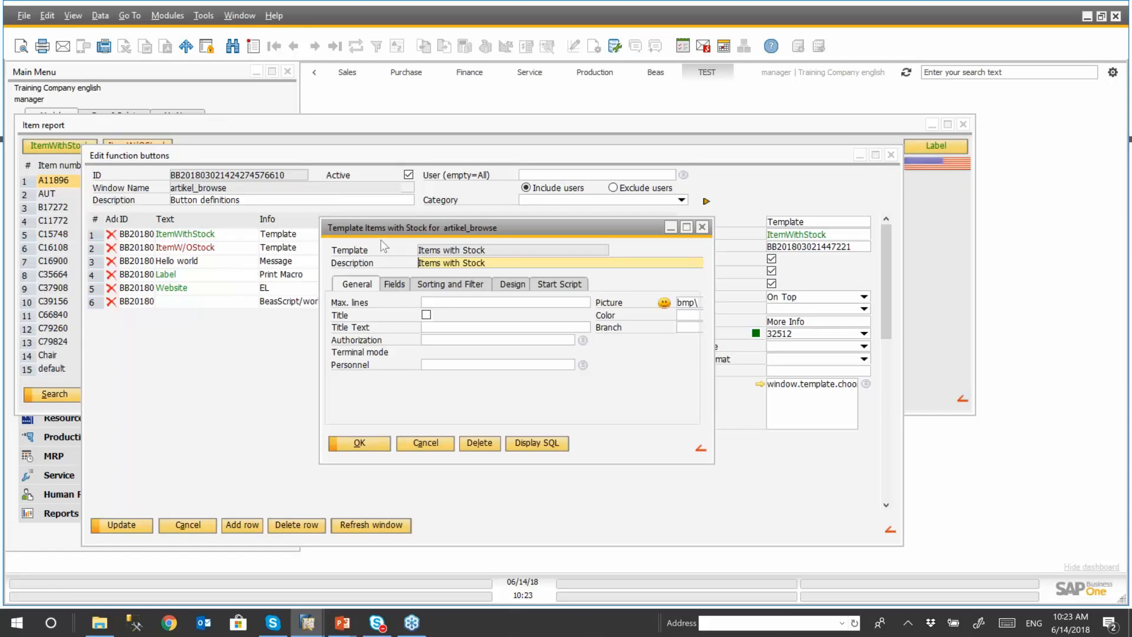
click(702, 227)
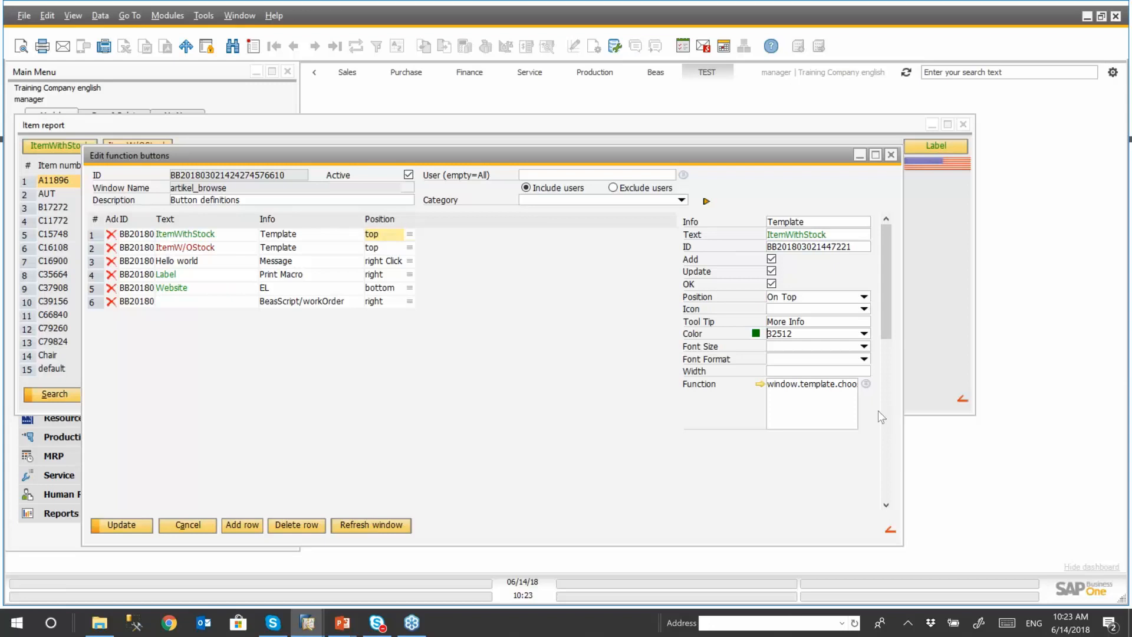
- Add a new function button row with PDF as both its text and info
click(250, 527)
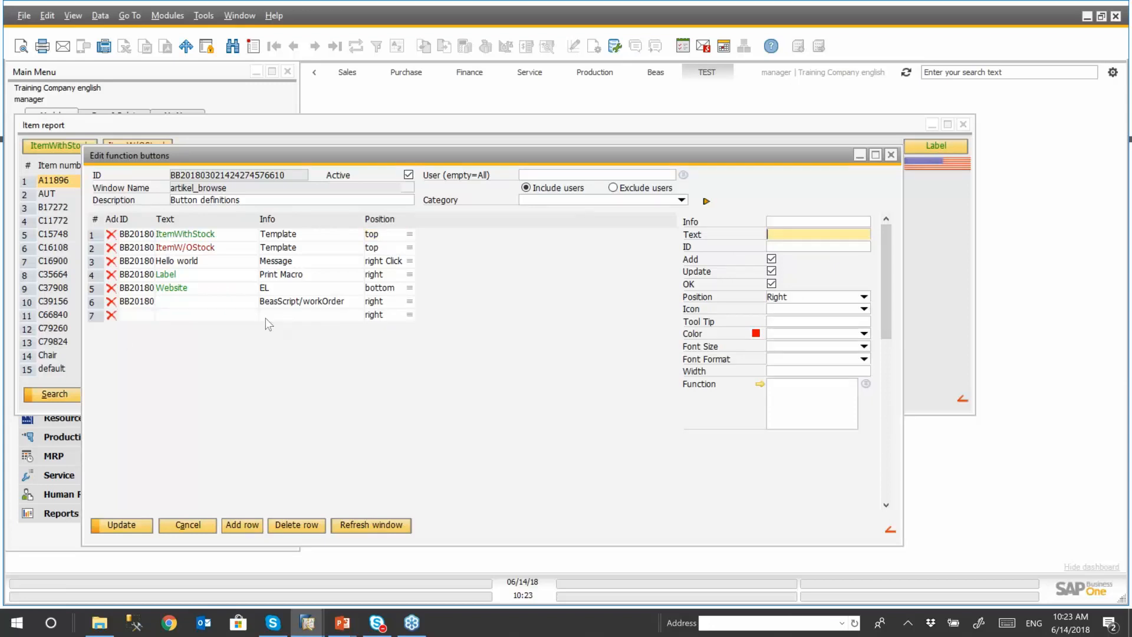
click(219, 316)
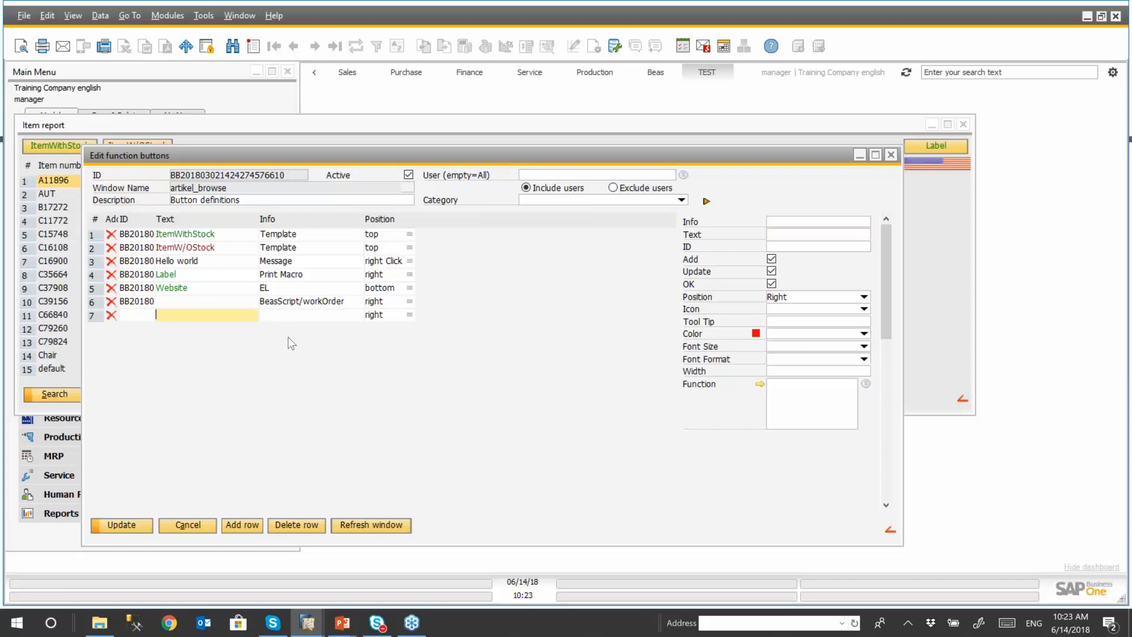
text(PDF)
click(304, 315)
text(PD)
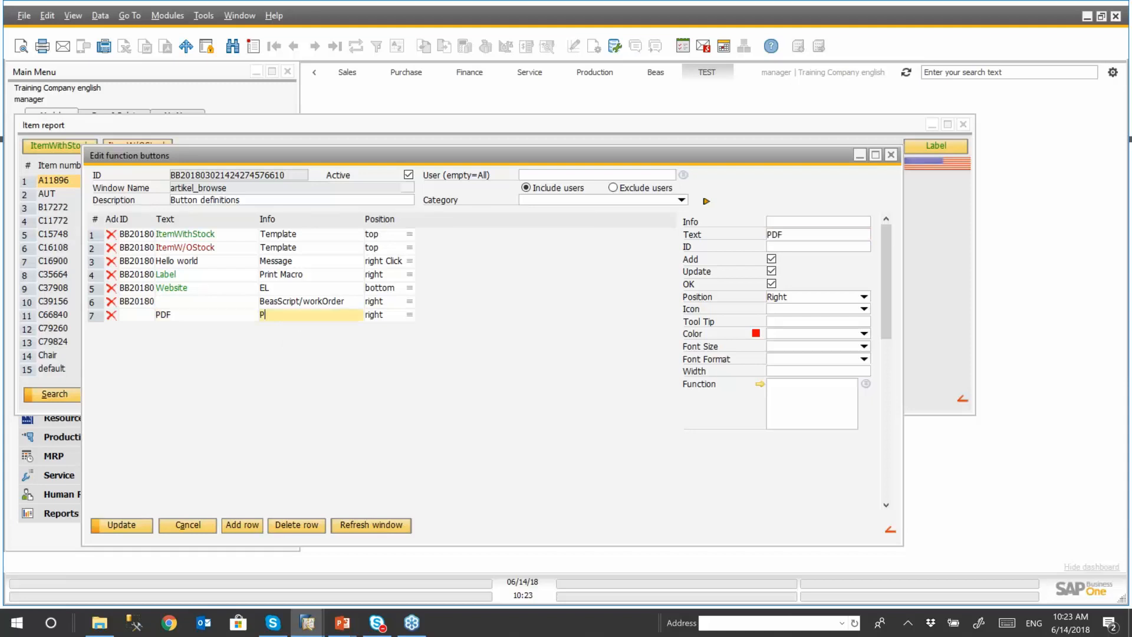
text(F)
- Browse the functions available for the PDF button, sorted by type with a wider ID column
click(866, 384)
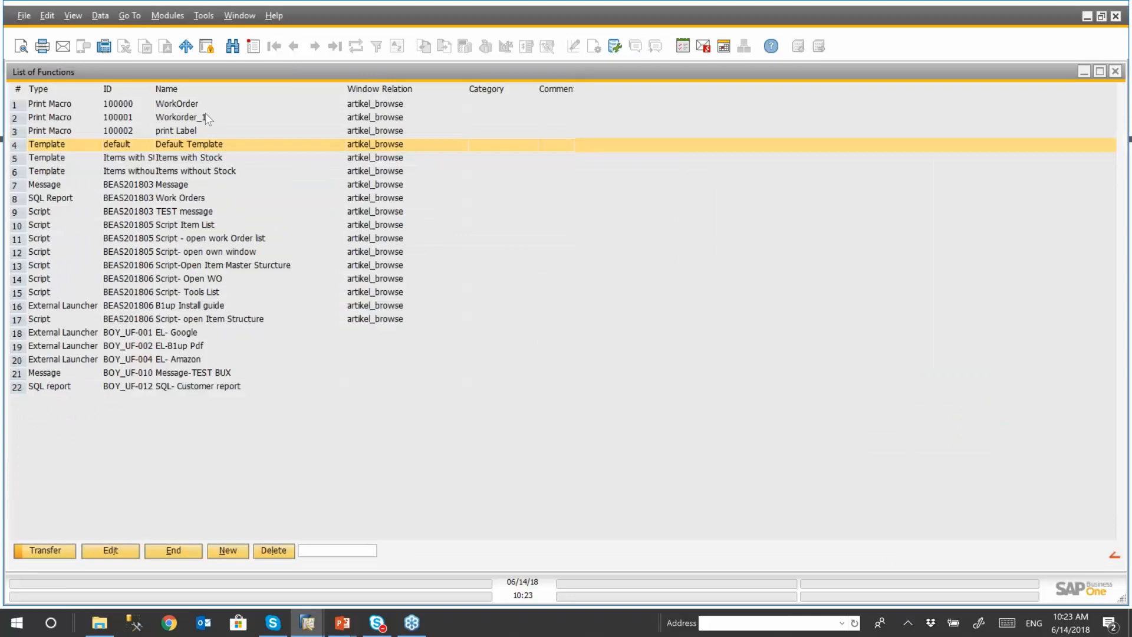
right_click(58, 87)
click(63, 94)
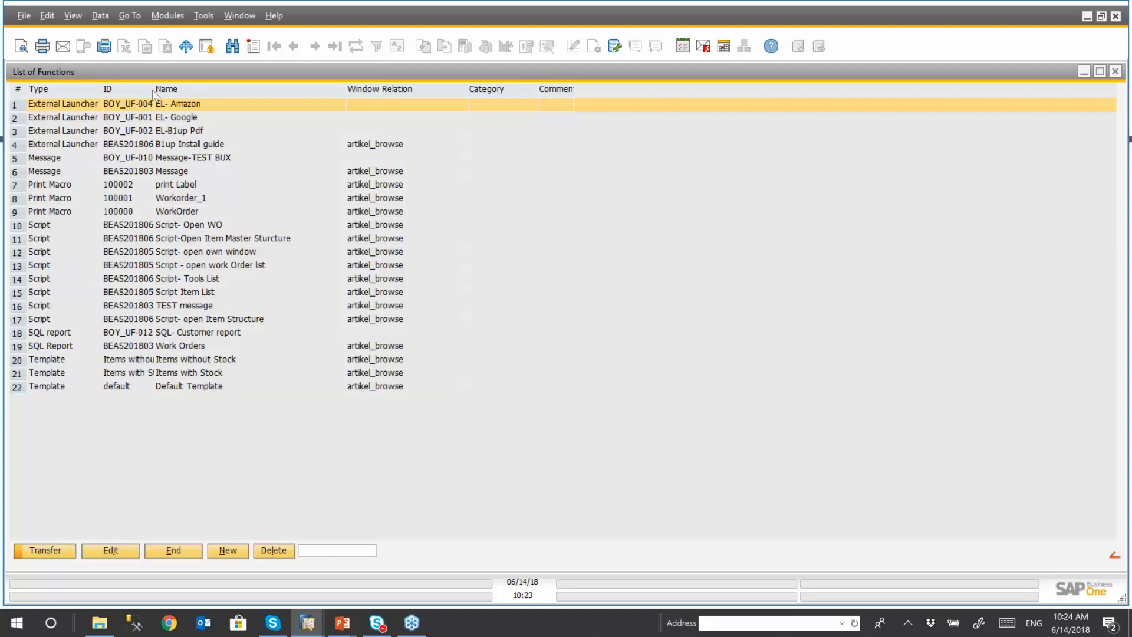
drag(152, 89, 195, 89)
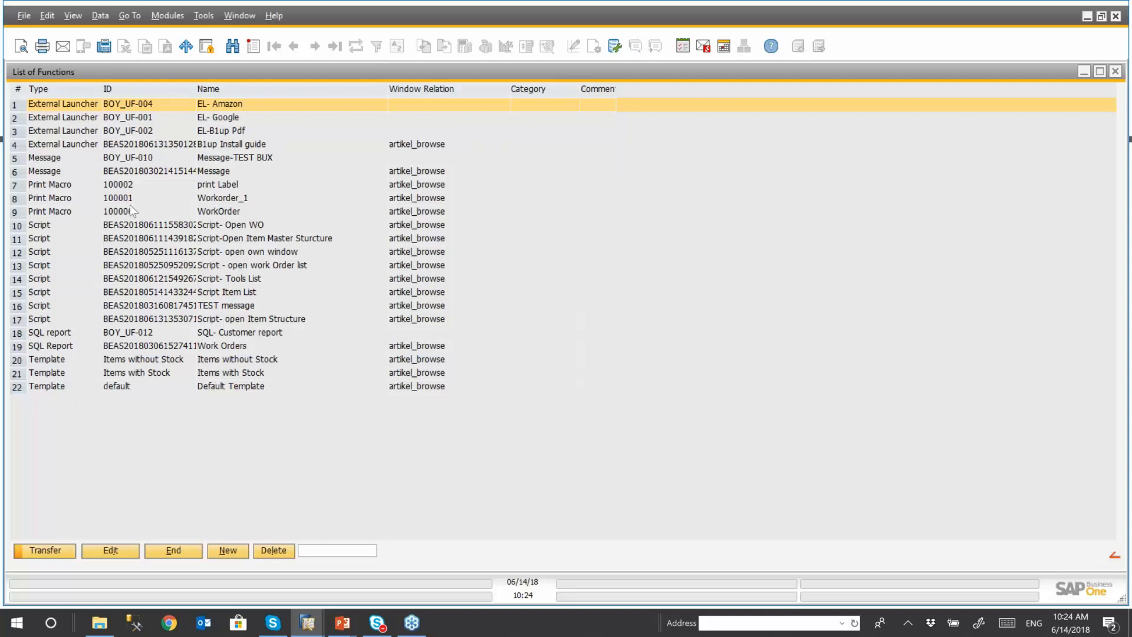
- Create a new universal function of type External Launcher for the artikel_browse window
click(229, 552)
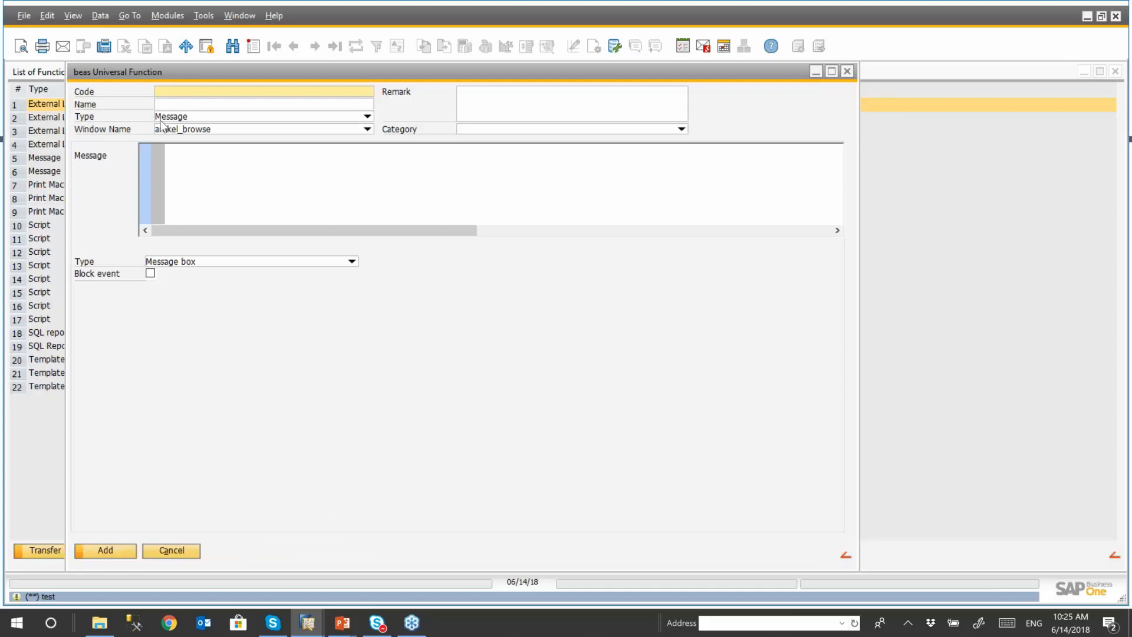
click(367, 117)
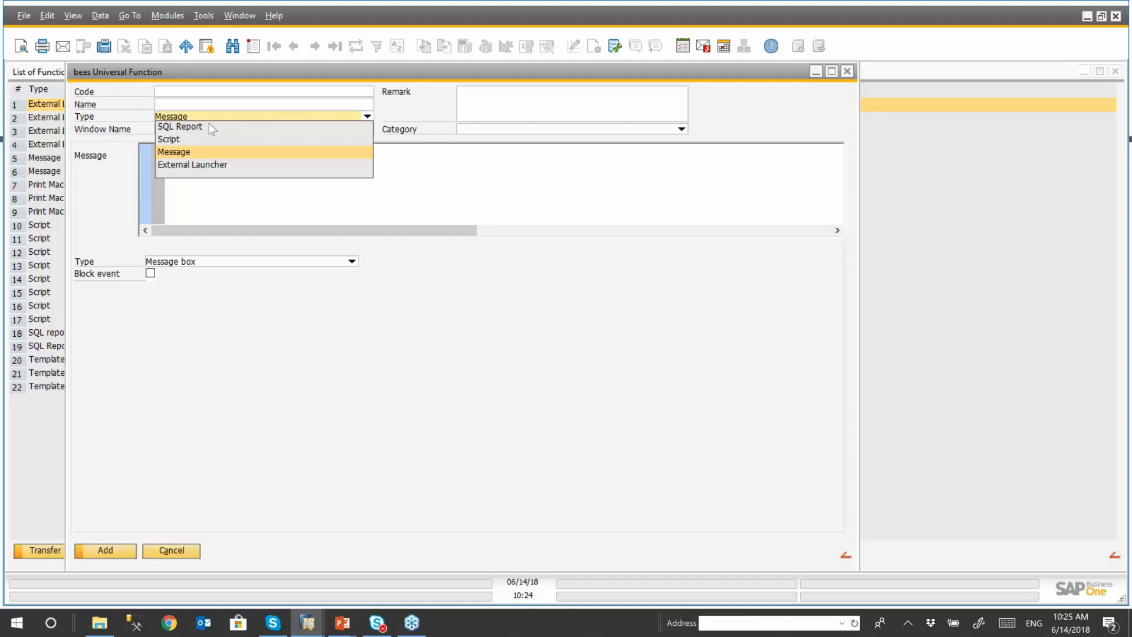
click(207, 164)
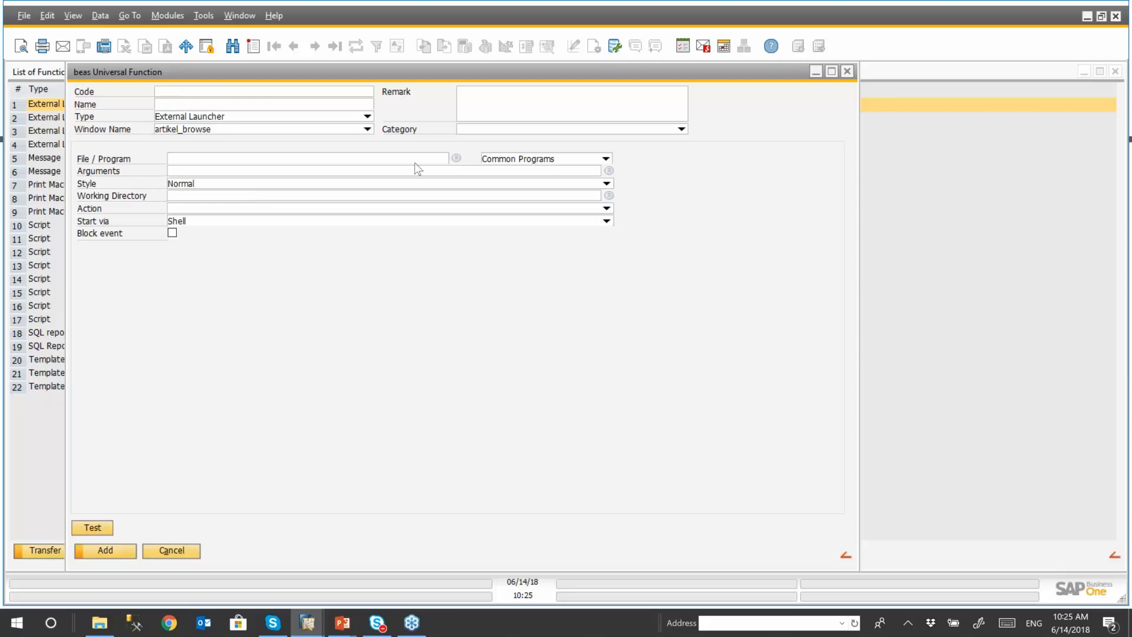
- Choose Installation and upgrade guide.pdf from the Desktop as the file for the external launcher to open
click(456, 159)
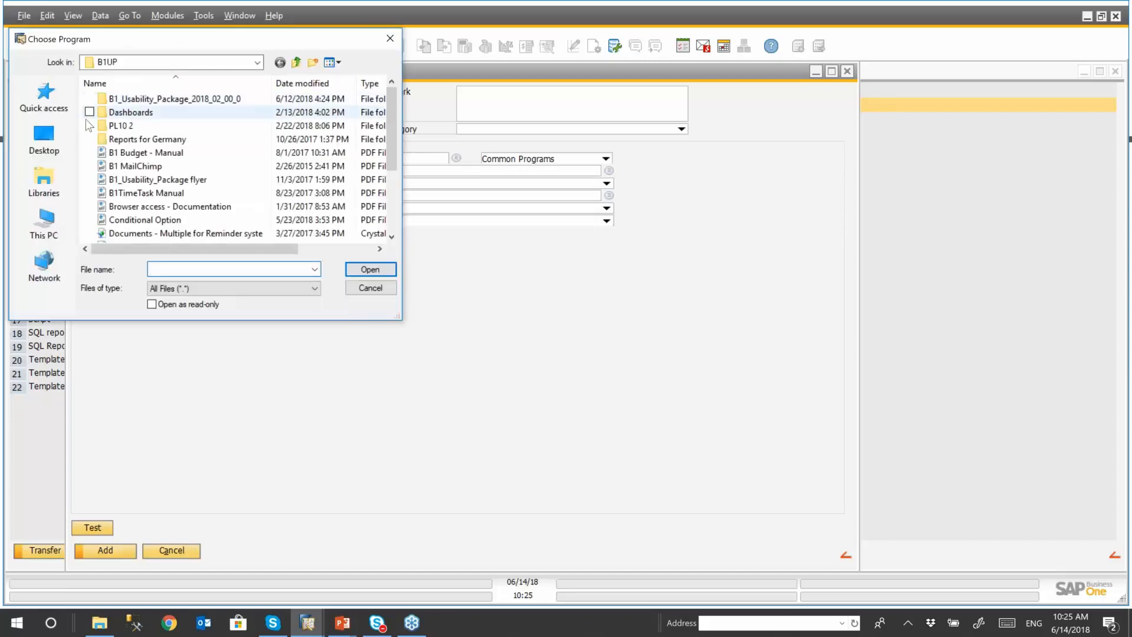
click(45, 138)
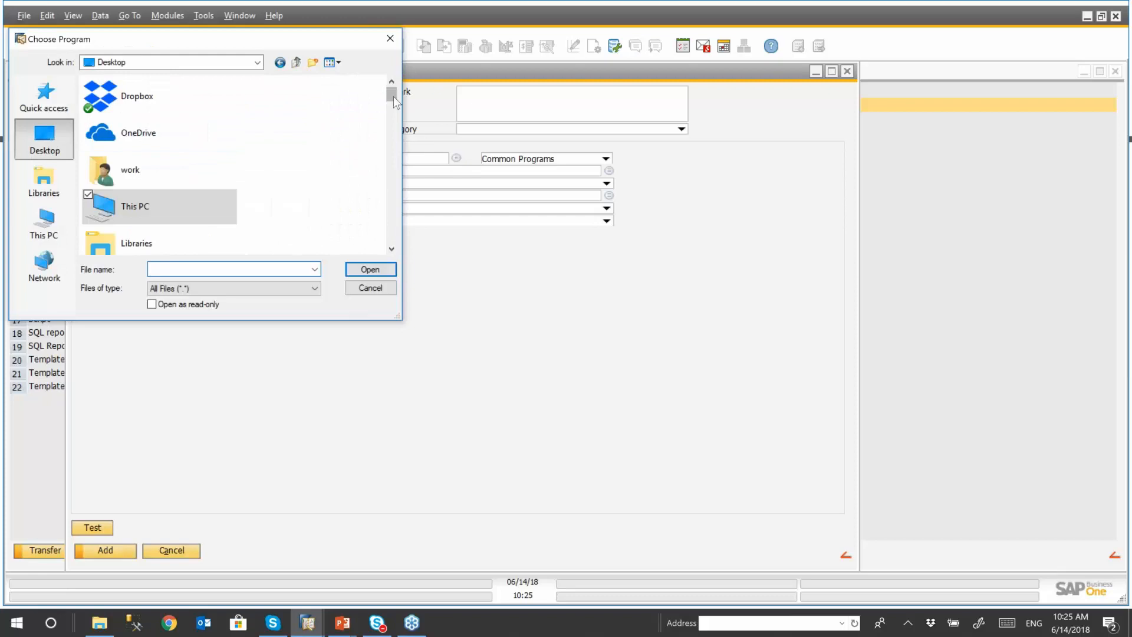
drag(391, 100, 392, 247)
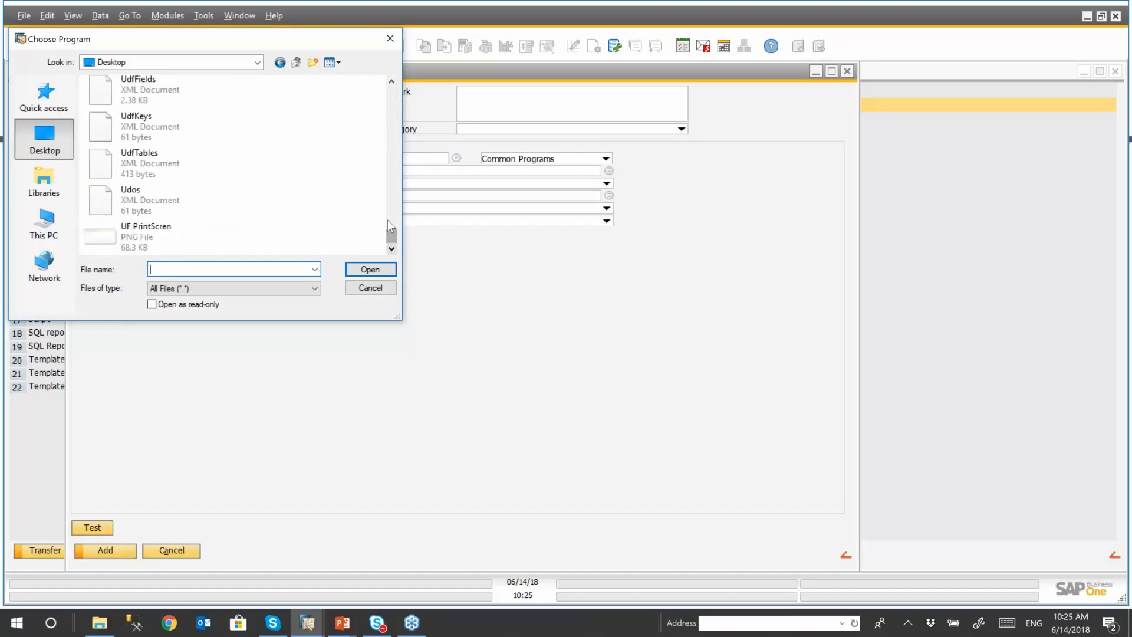
click(388, 169)
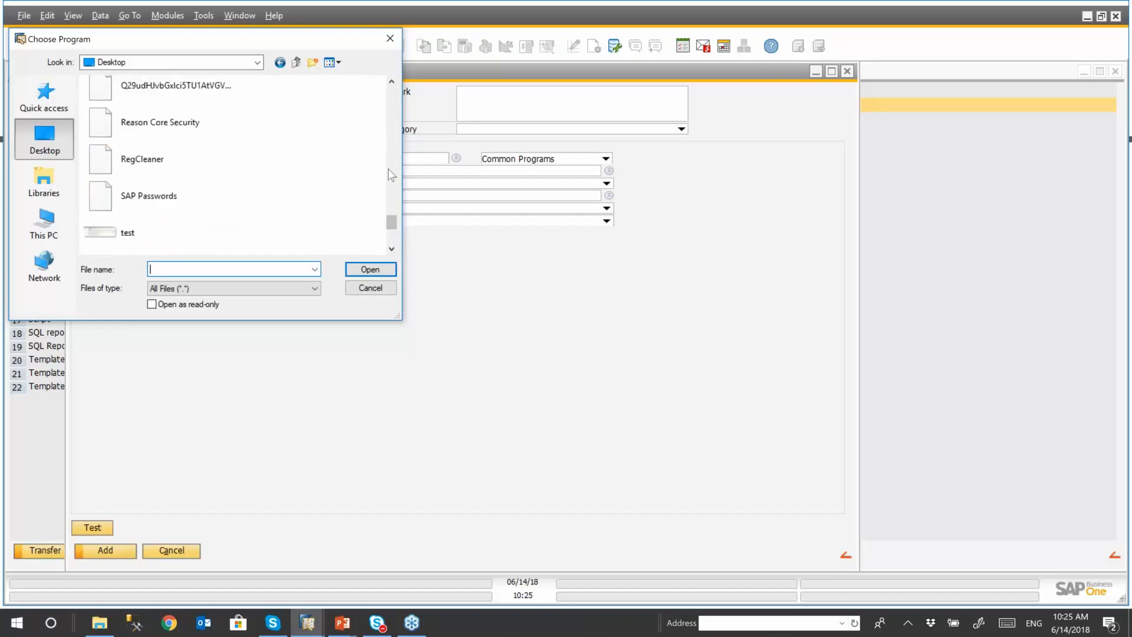
click(392, 233)
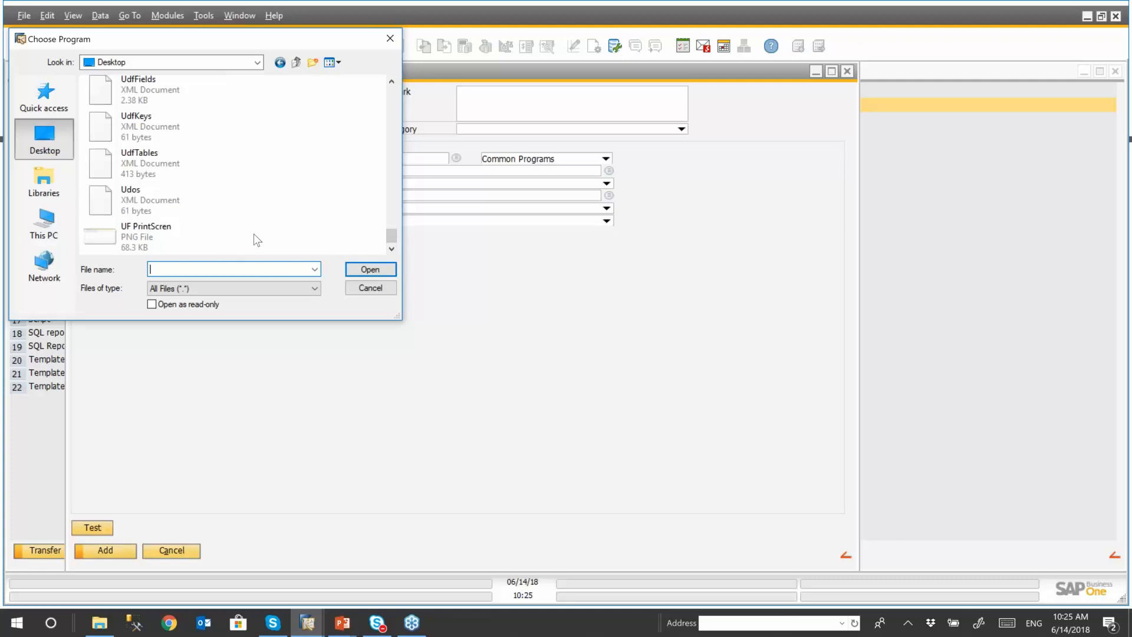
scroll(254, 233, up, 6)
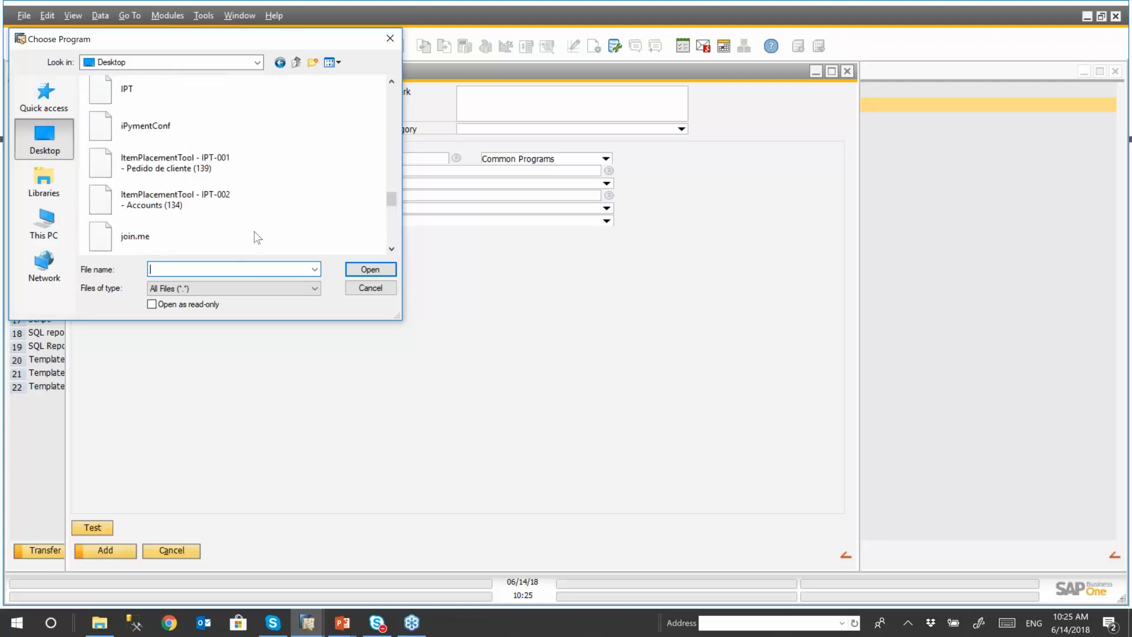
scroll(258, 236, up, 2)
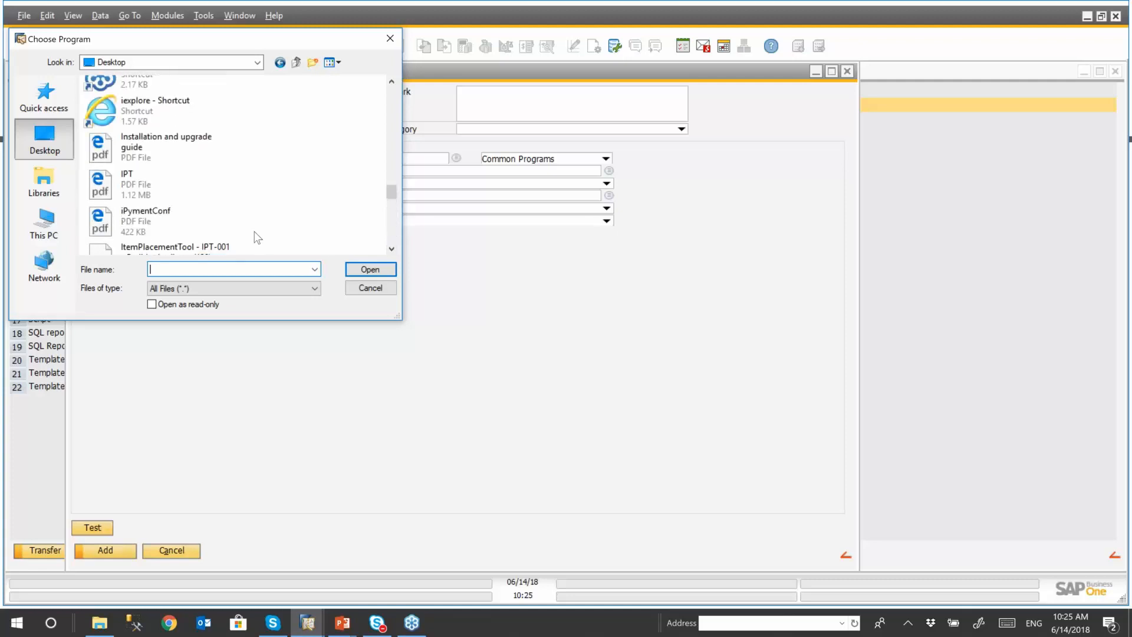
double_click(152, 146)
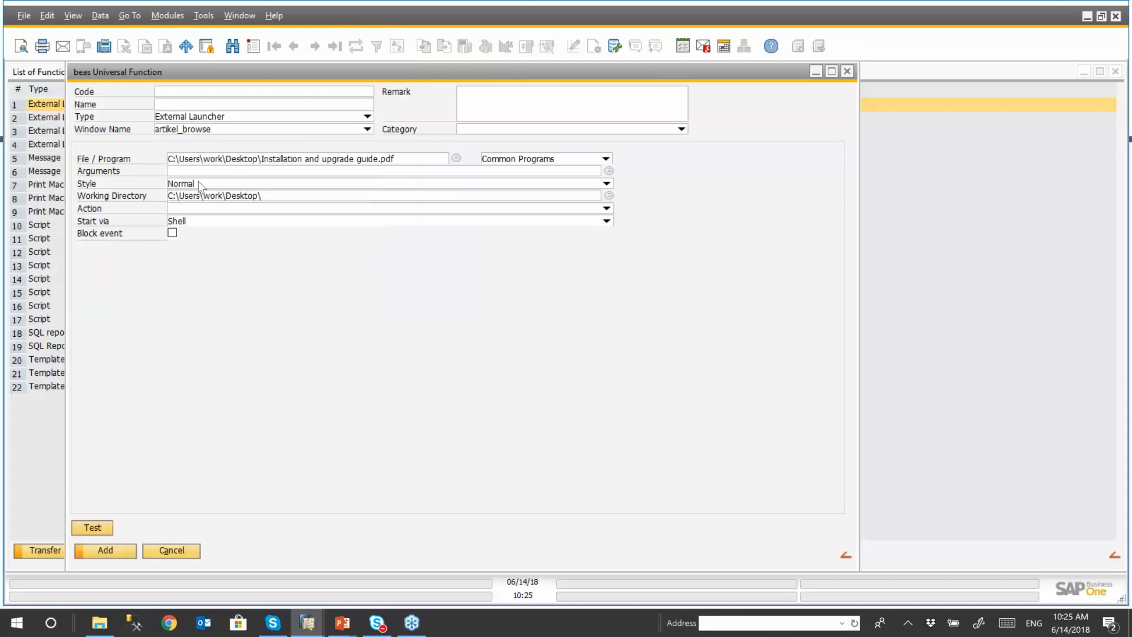
- Name the launcher function "EL- PDF B1up guide", add it, and return to the function button definitions
click(189, 103)
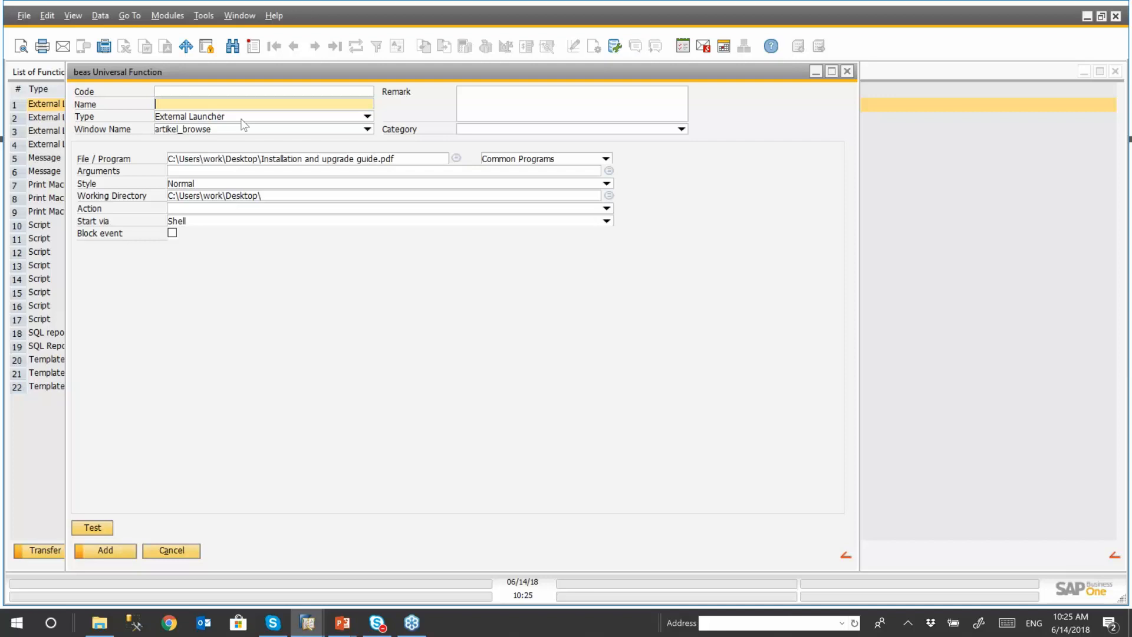
text(M)
key(BackSpace)
text(EL- PDF B1up guide)
click(105, 550)
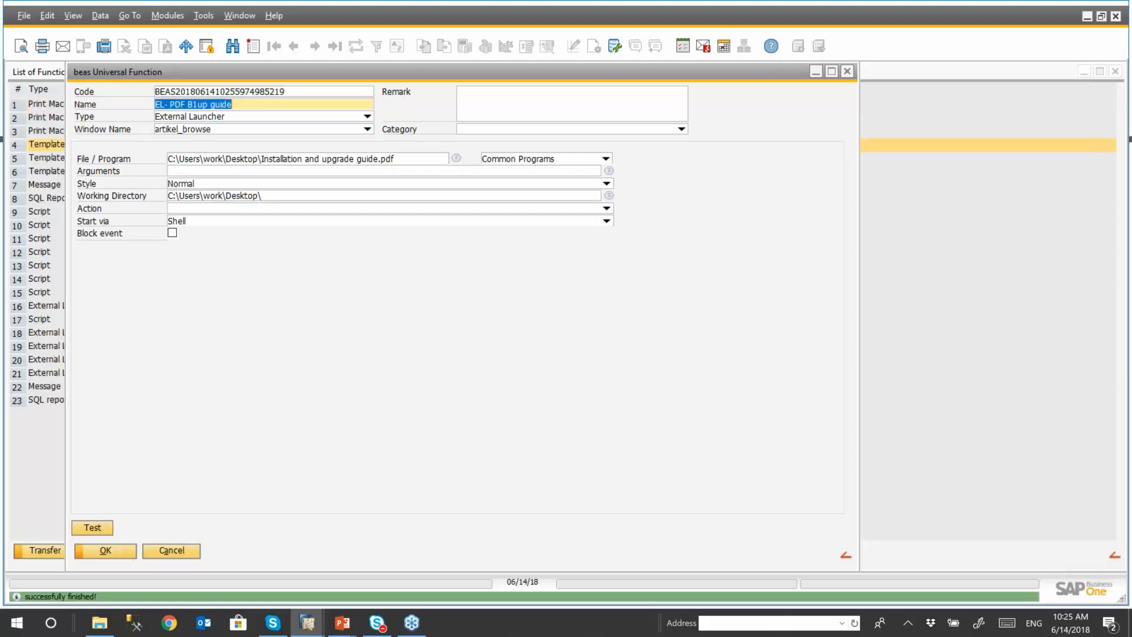
click(146, 553)
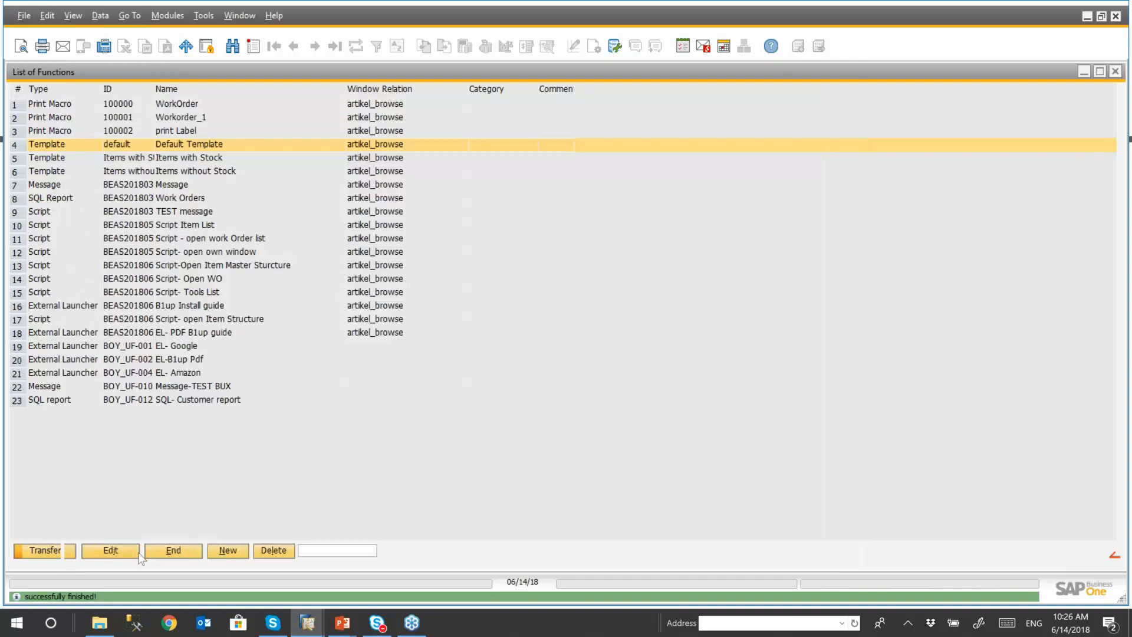
click(182, 553)
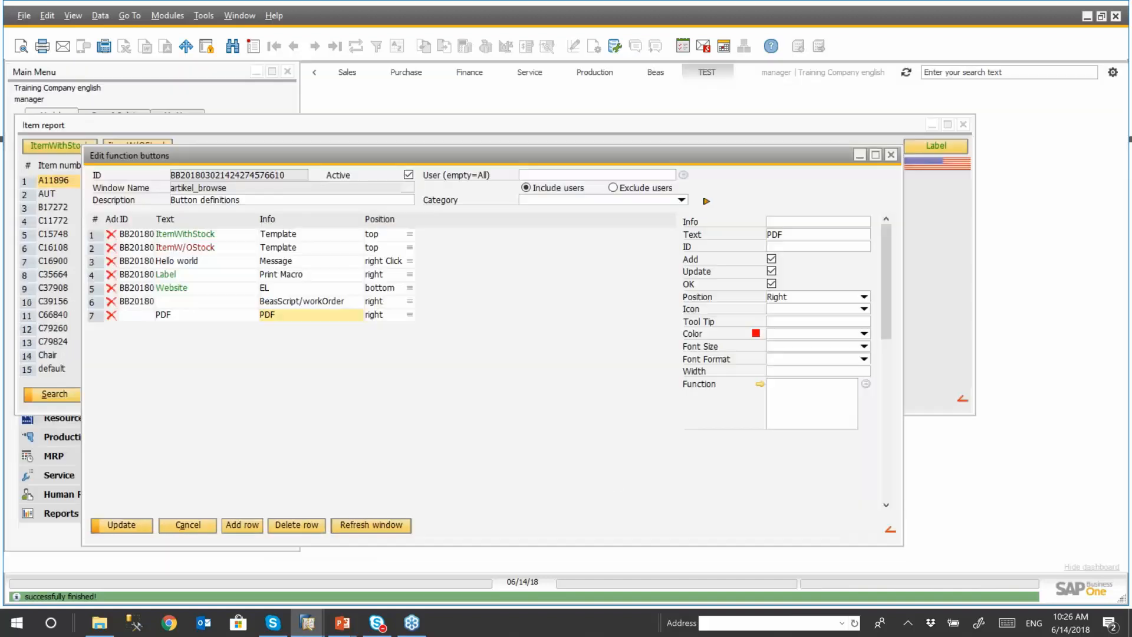
- Sort the function list by type in ascending order and assign the "EL- PDF B1up guide" launcher to the PDF button
click(867, 384)
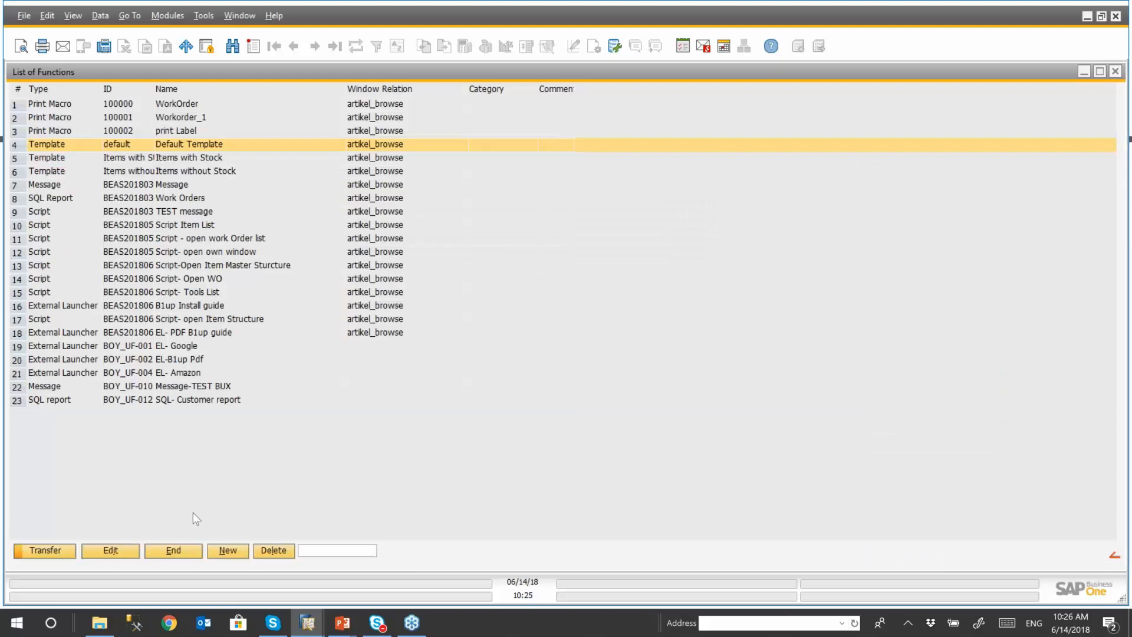
click(172, 552)
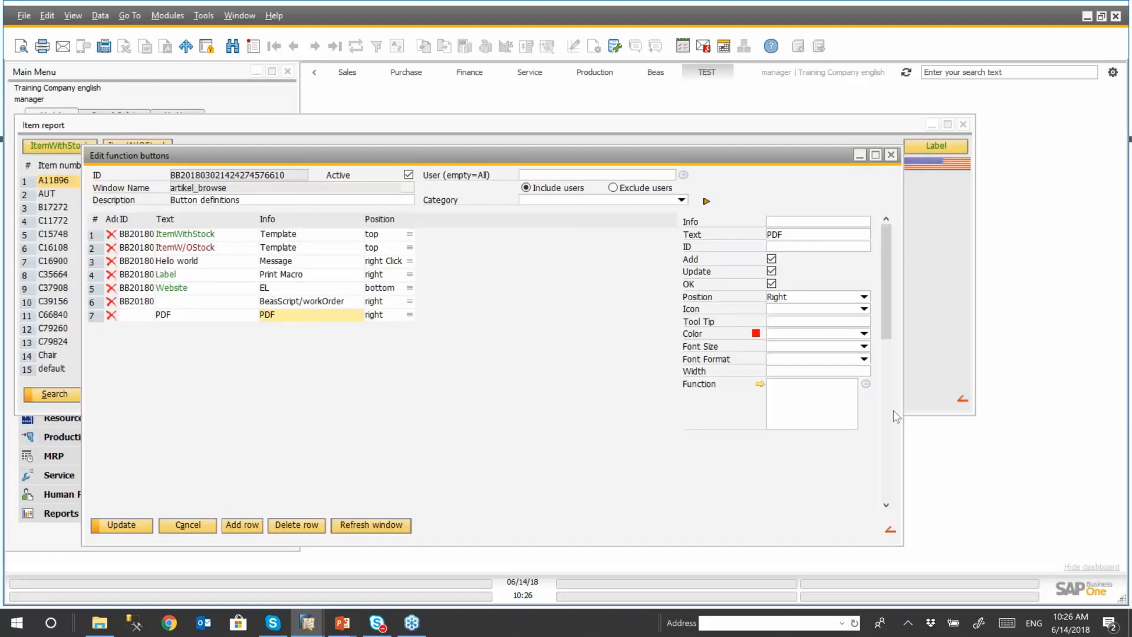
click(866, 383)
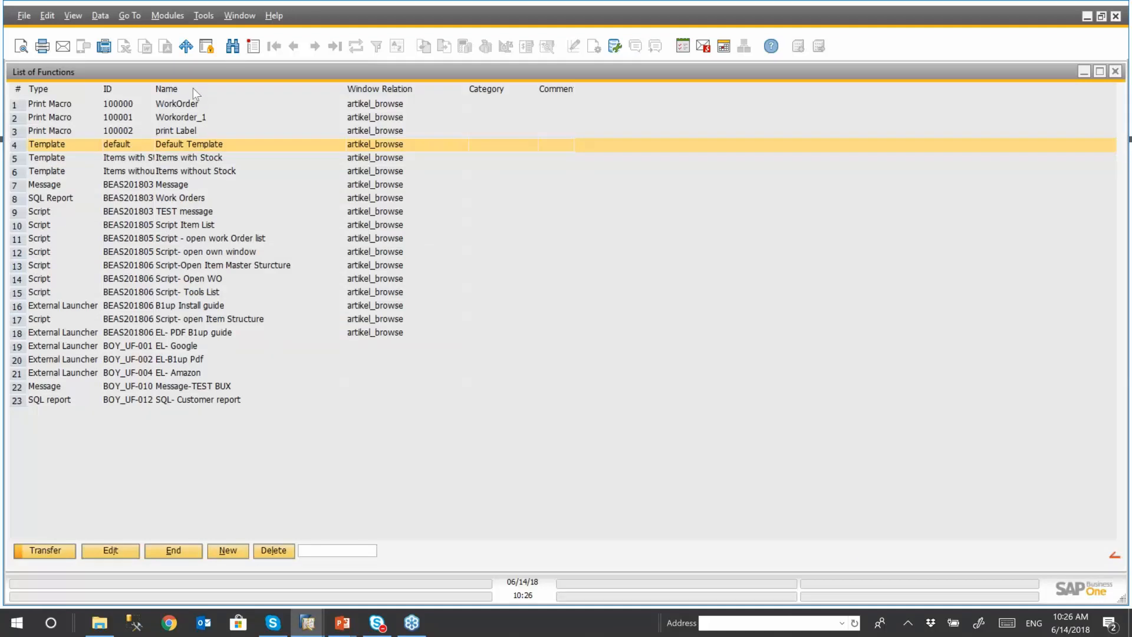
right_click(77, 90)
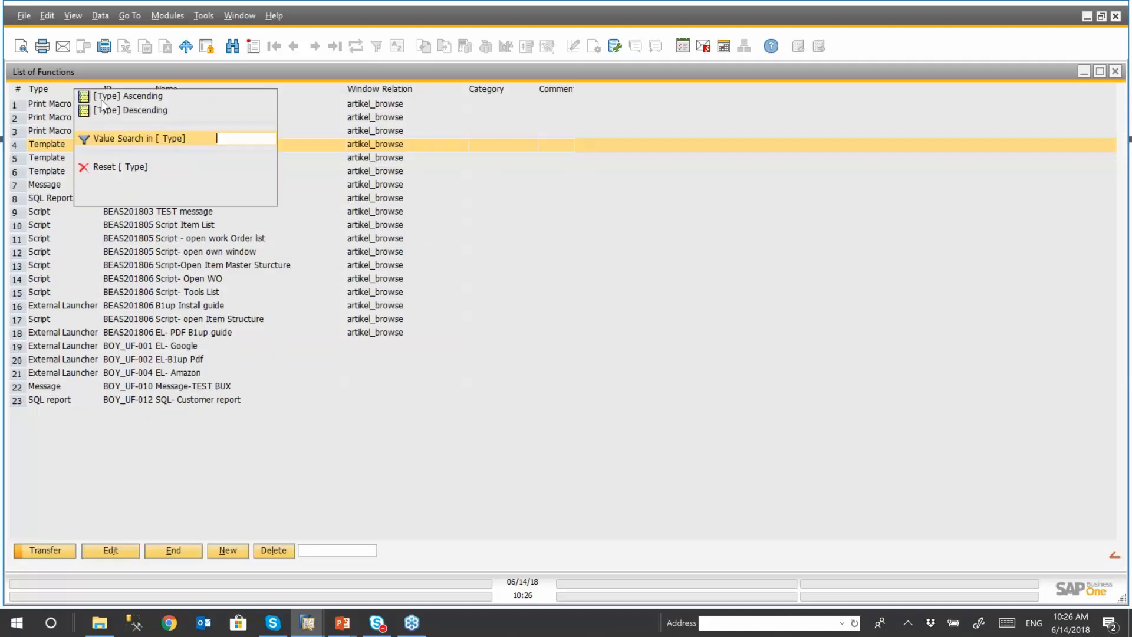
click(101, 100)
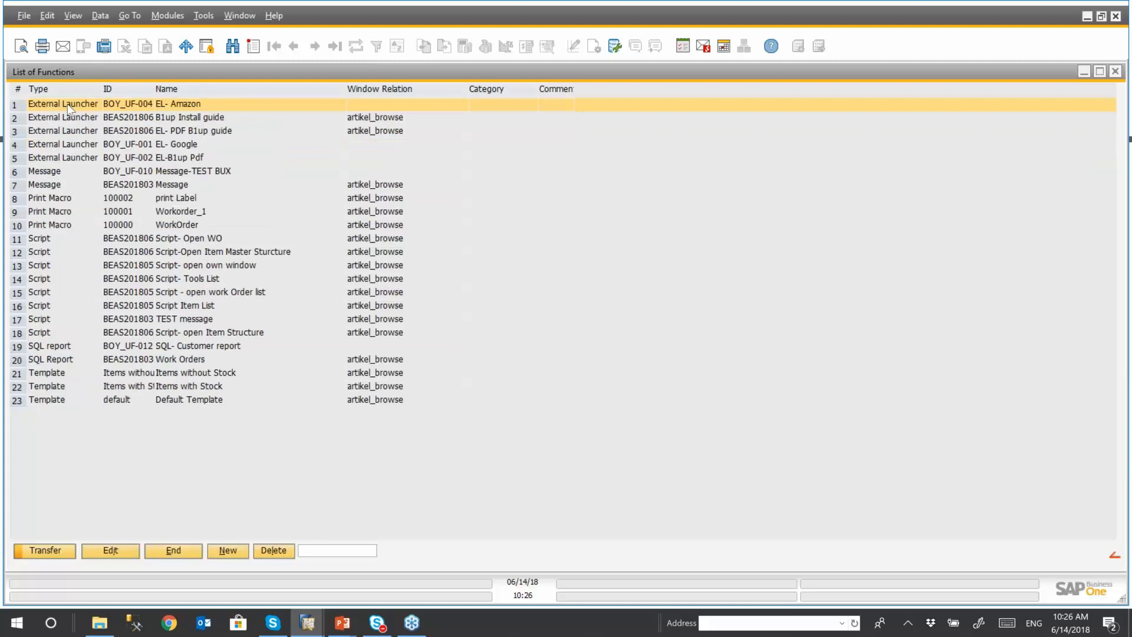
click(201, 158)
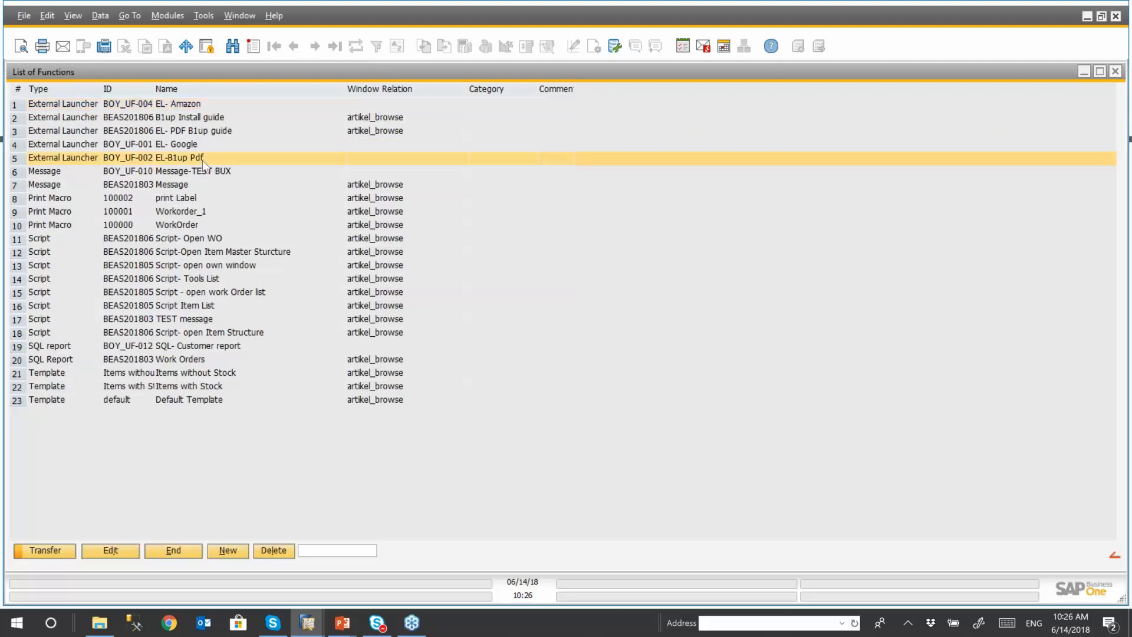
click(218, 132)
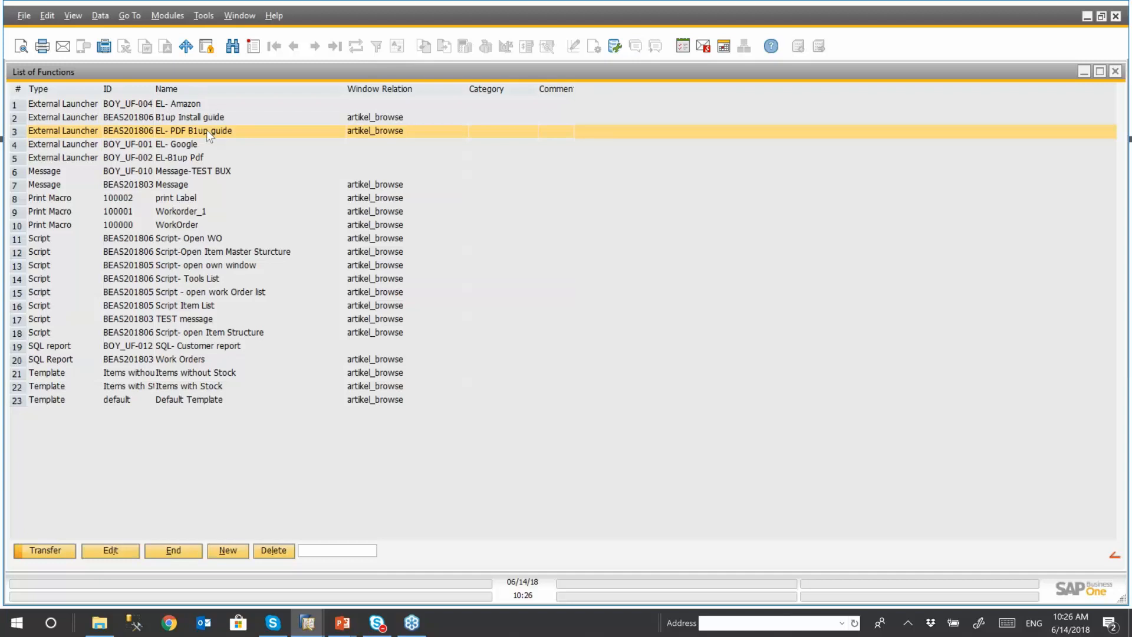
double_click(206, 130)
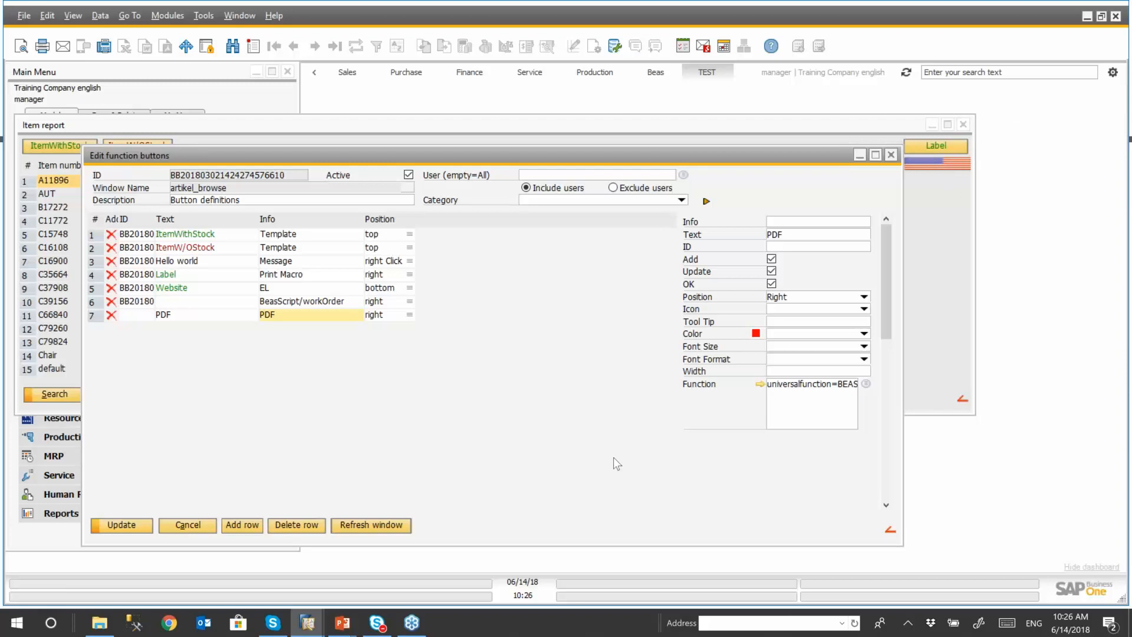
- Refresh the item report window, test the PDF button, and return to the function button definitions after closing the opened guide
click(404, 525)
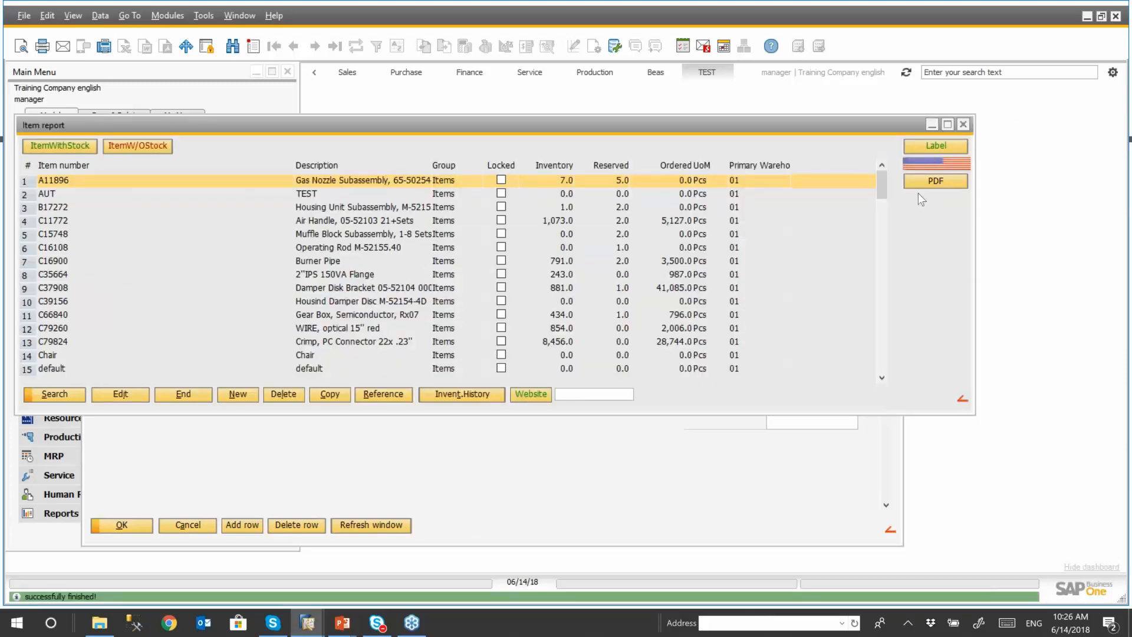
click(934, 184)
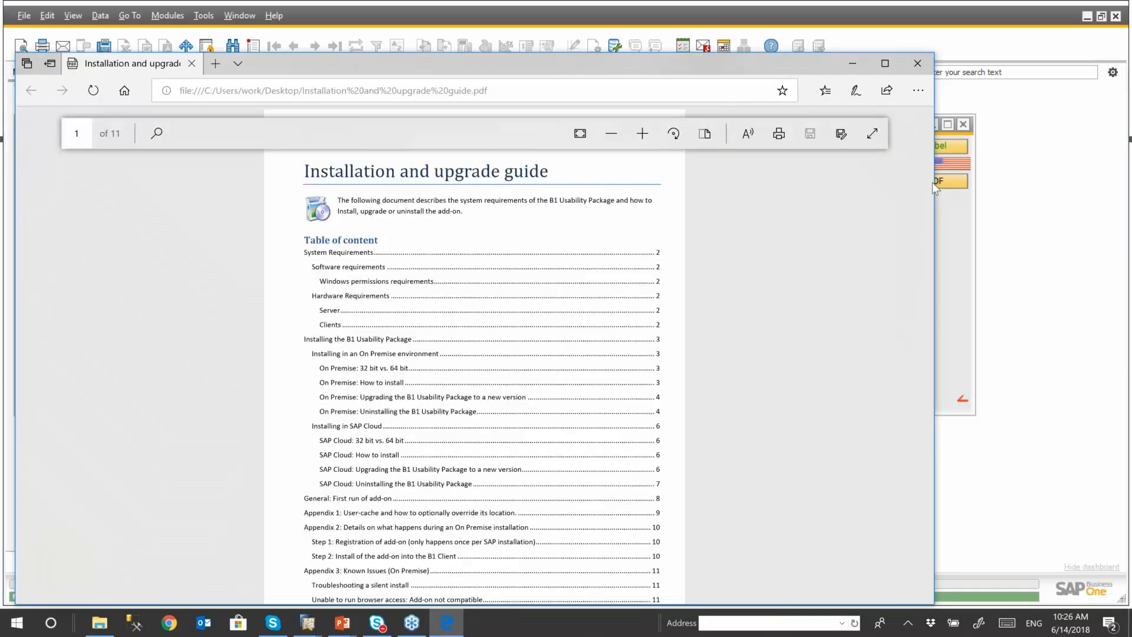
click(918, 63)
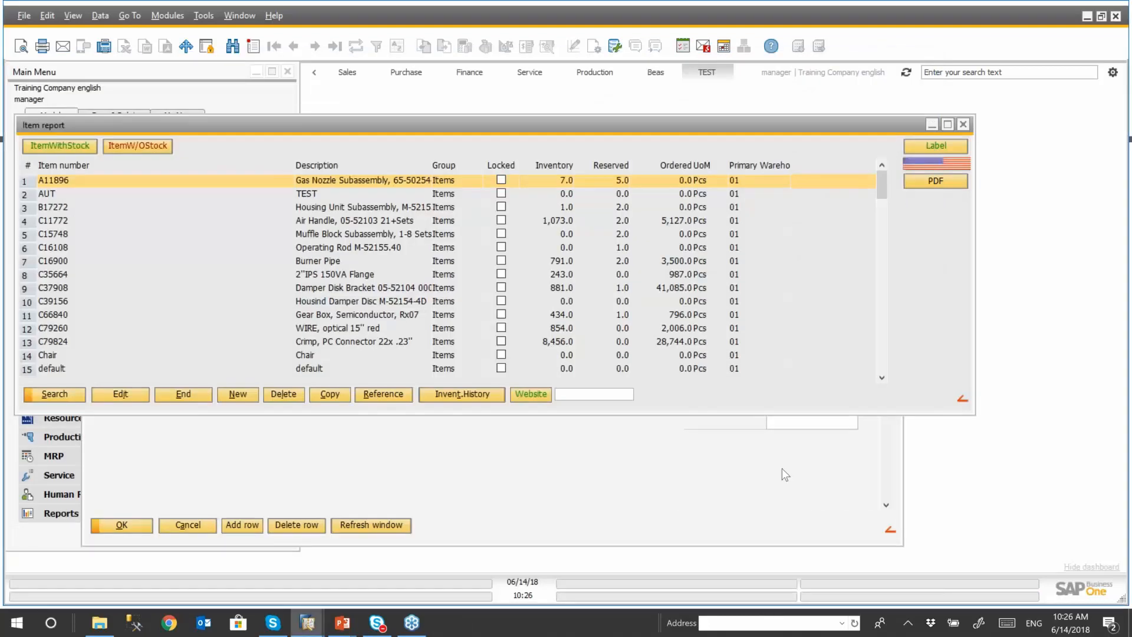
click(782, 468)
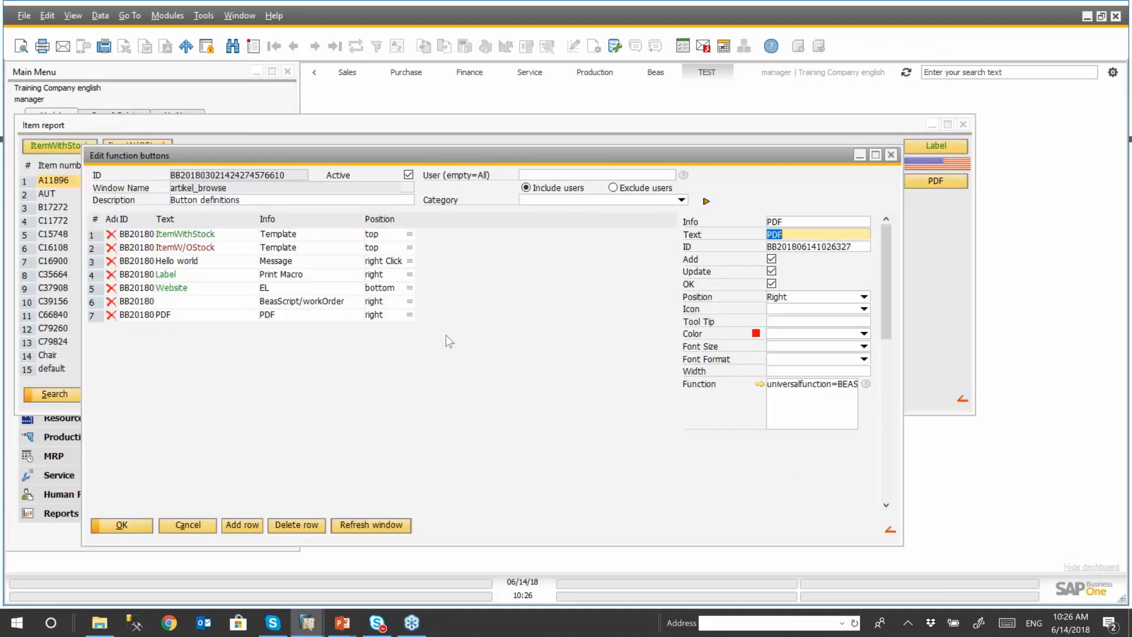
- Create a new universal function of type Script for the artikel_browse window
click(868, 384)
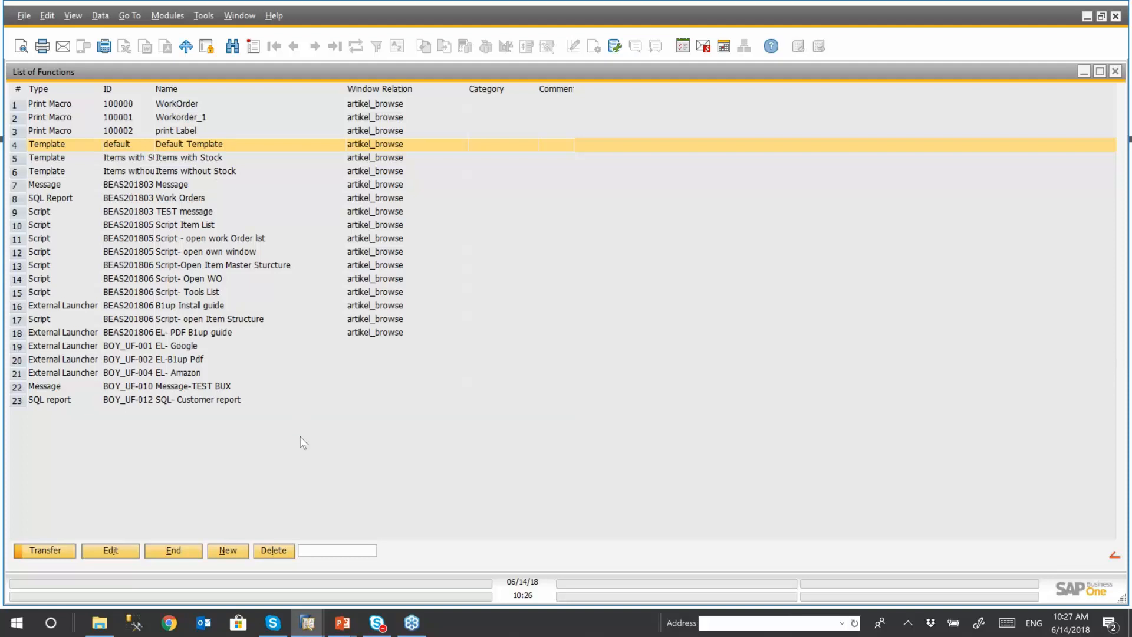
click(232, 553)
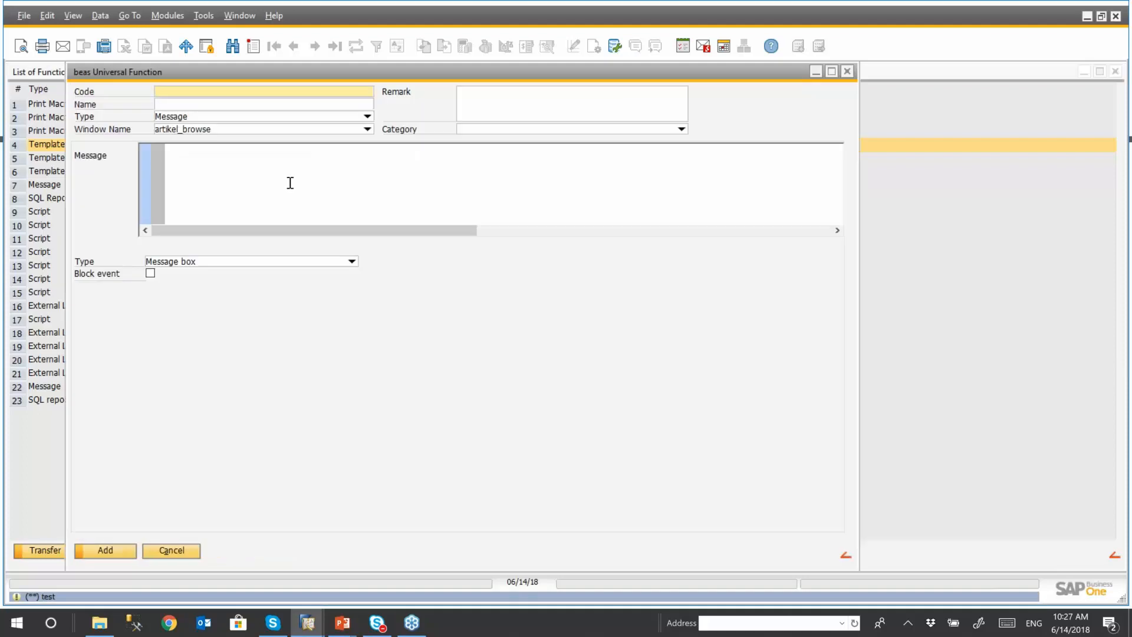
click(368, 117)
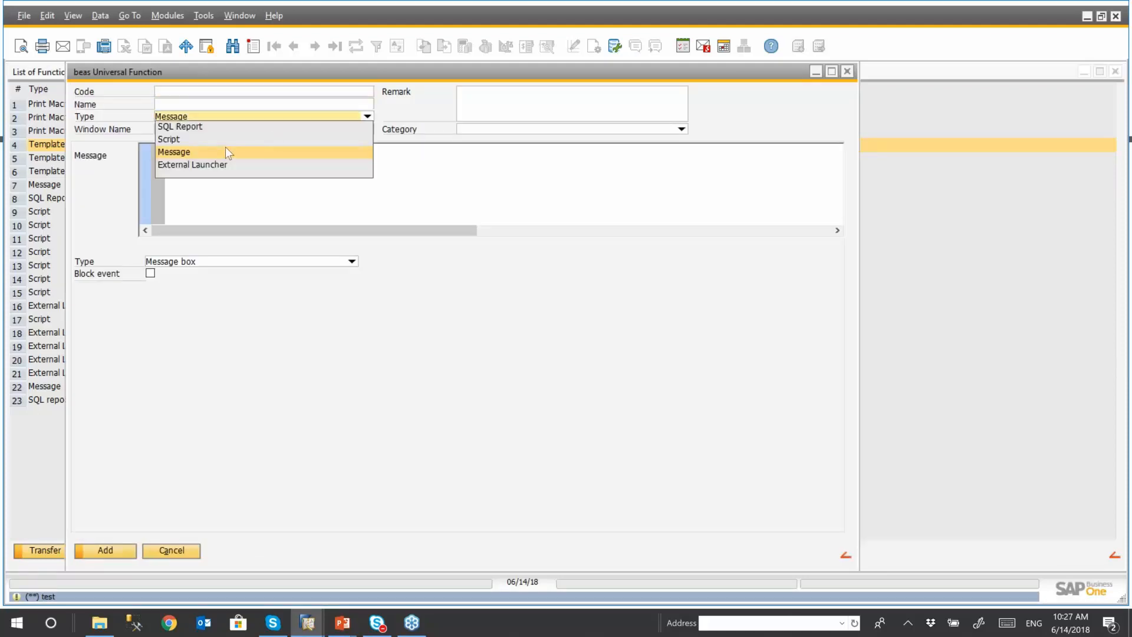
click(207, 141)
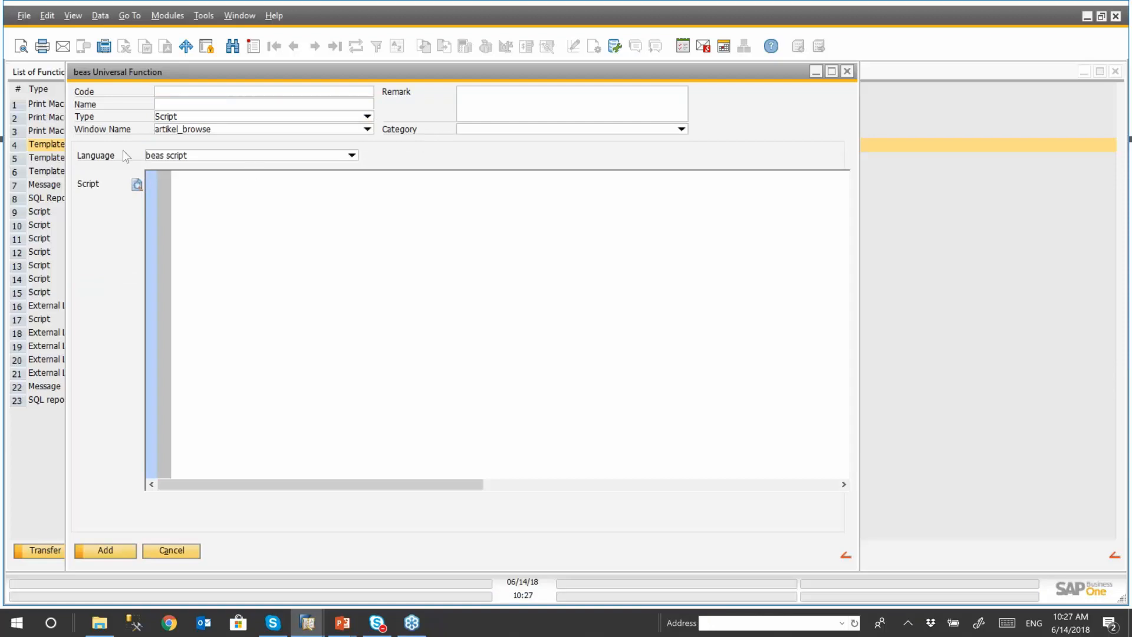
- Start the Script Assistent from the beas script editor and choose the "open window" command
click(137, 187)
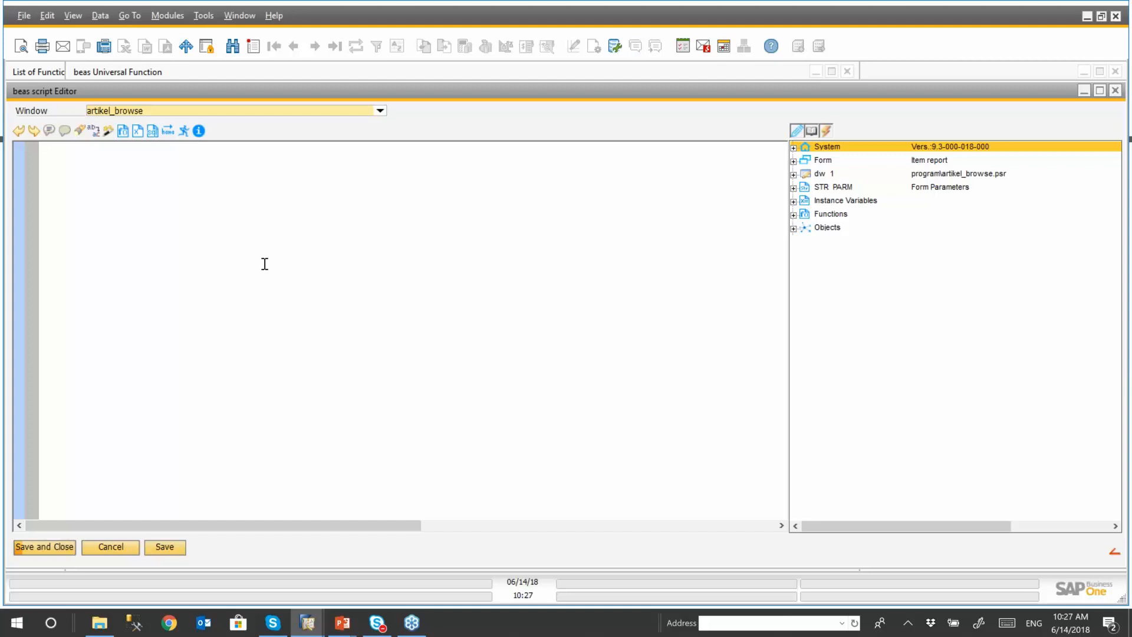
click(108, 132)
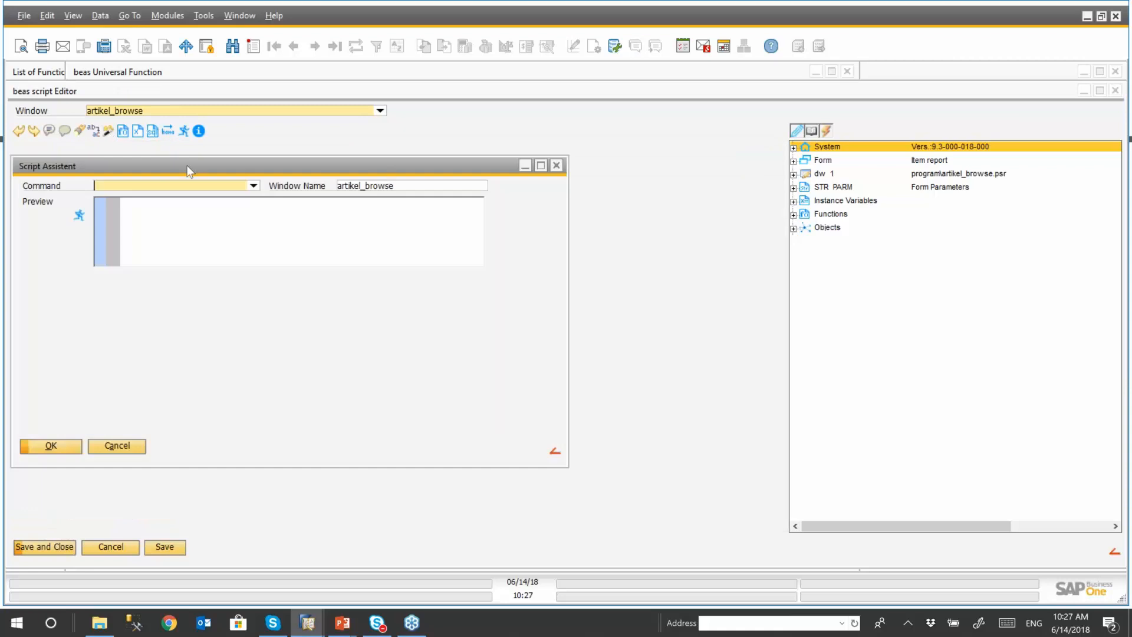
drag(192, 167, 298, 149)
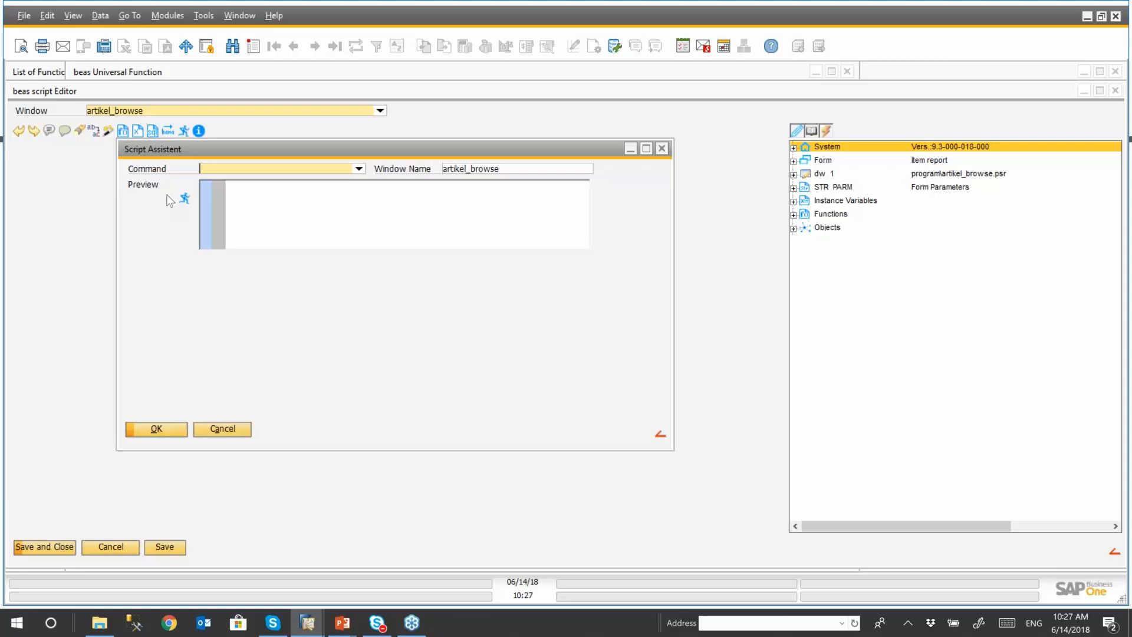
click(359, 169)
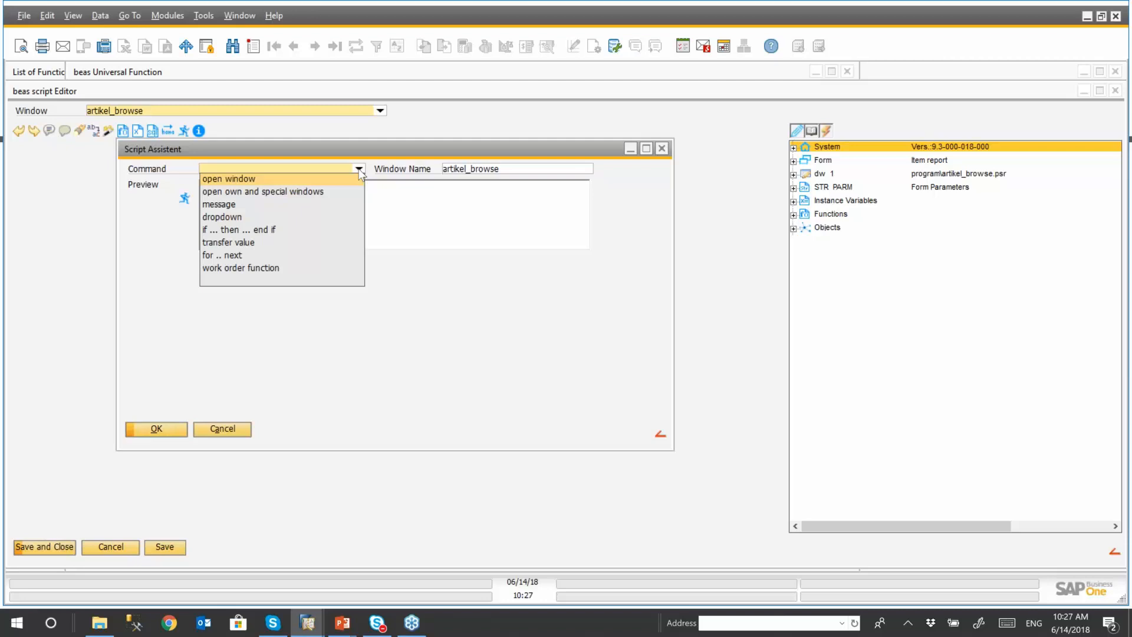
click(261, 178)
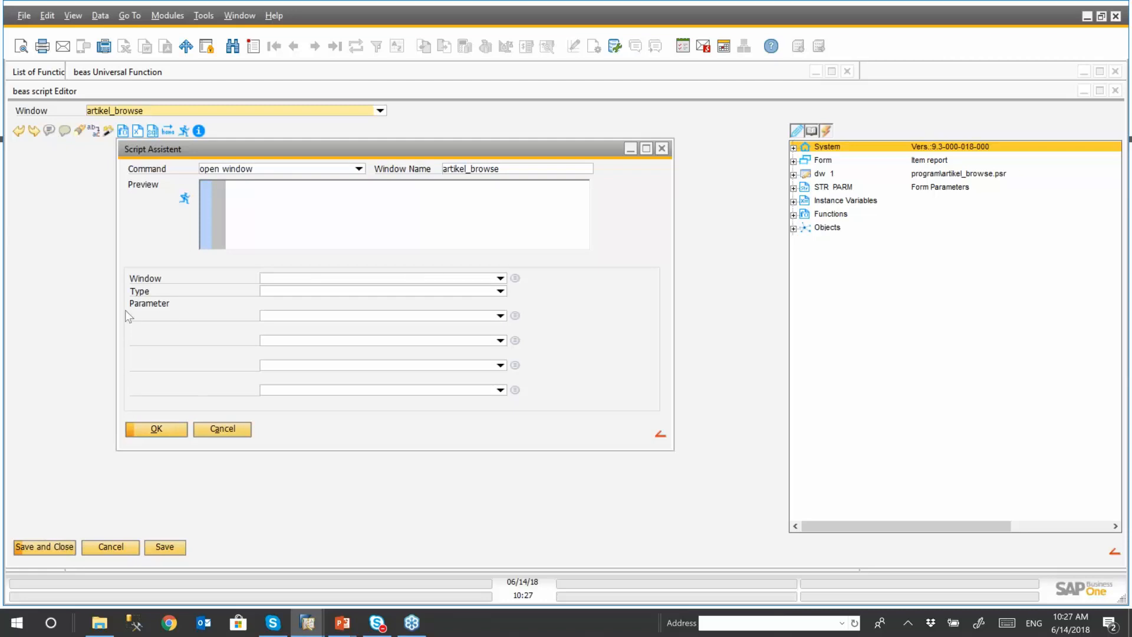
- Select the Item Master Structure view as the window to open, insert the generated code, and save the script
click(500, 277)
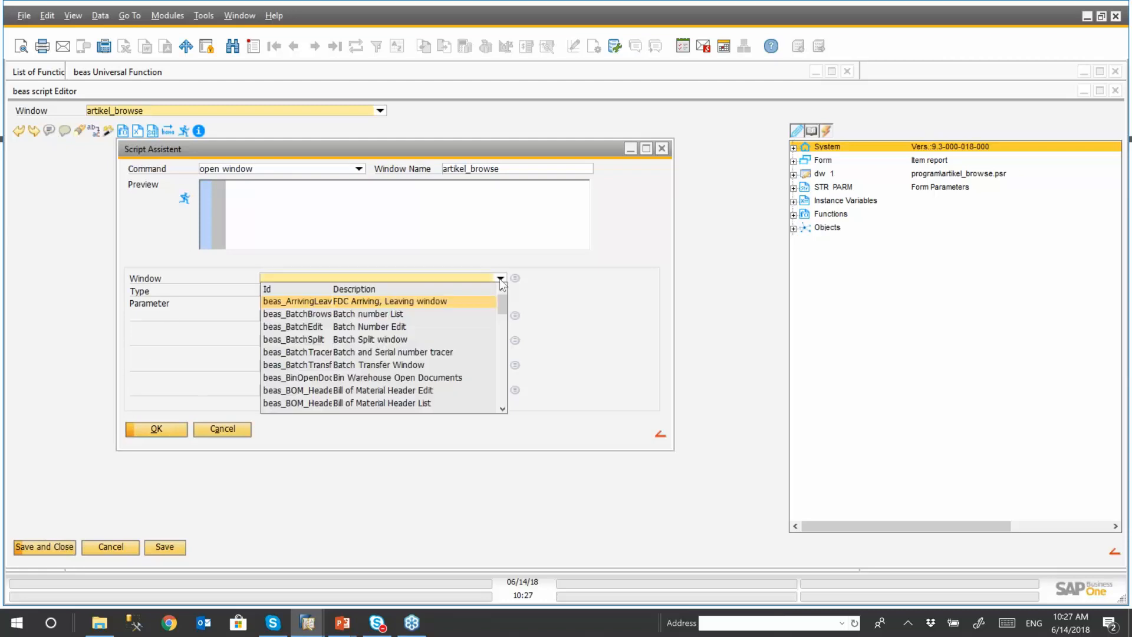
drag(499, 302, 498, 311)
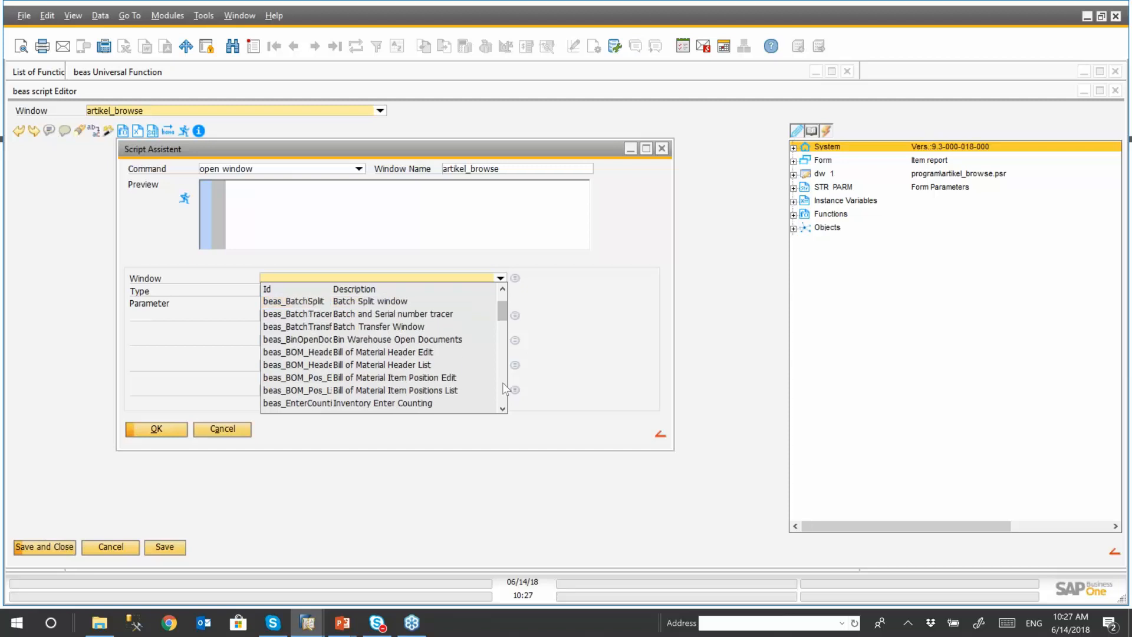
scroll(503, 383, down, 3)
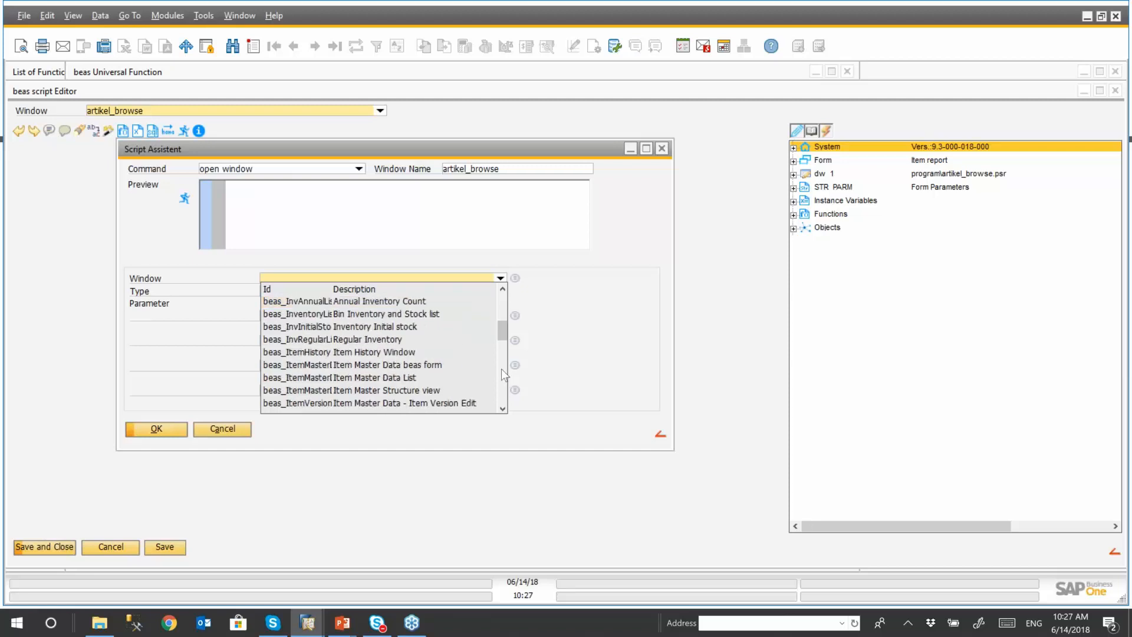
click(430, 391)
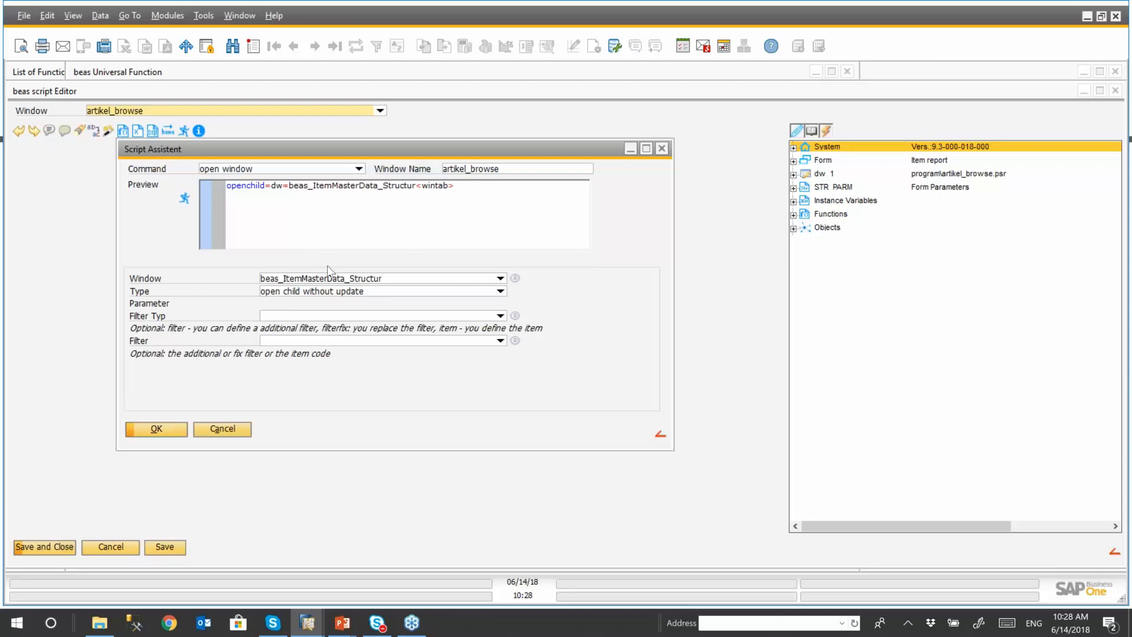
click(167, 435)
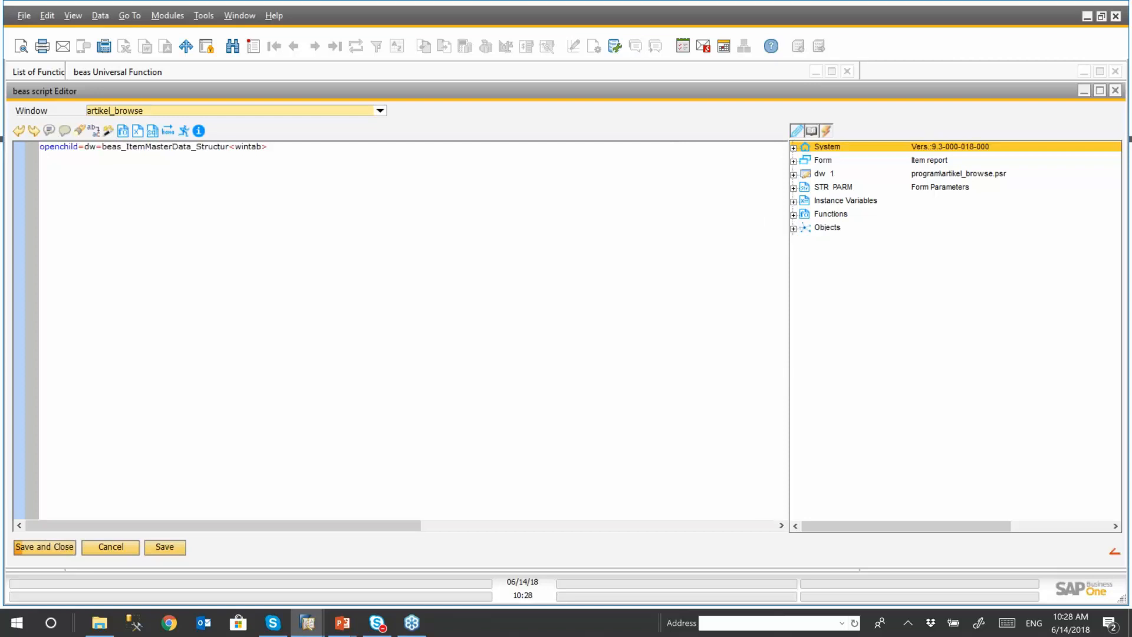
click(62, 546)
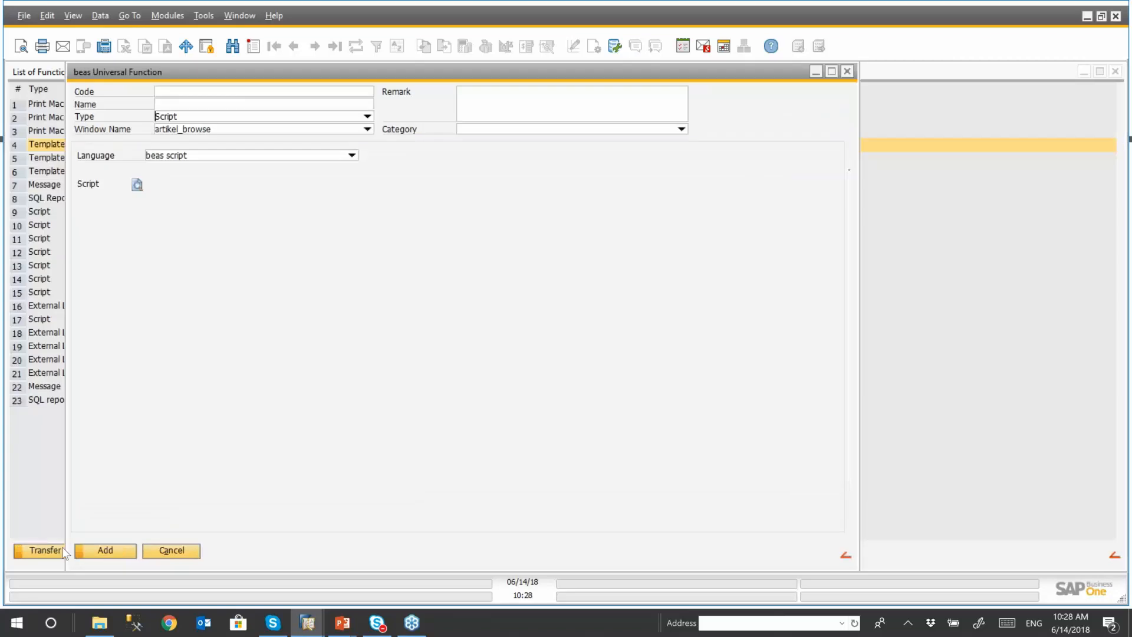
- Name the script function "Script- Webinar Script", add it, and return to the function button definitions
click(211, 107)
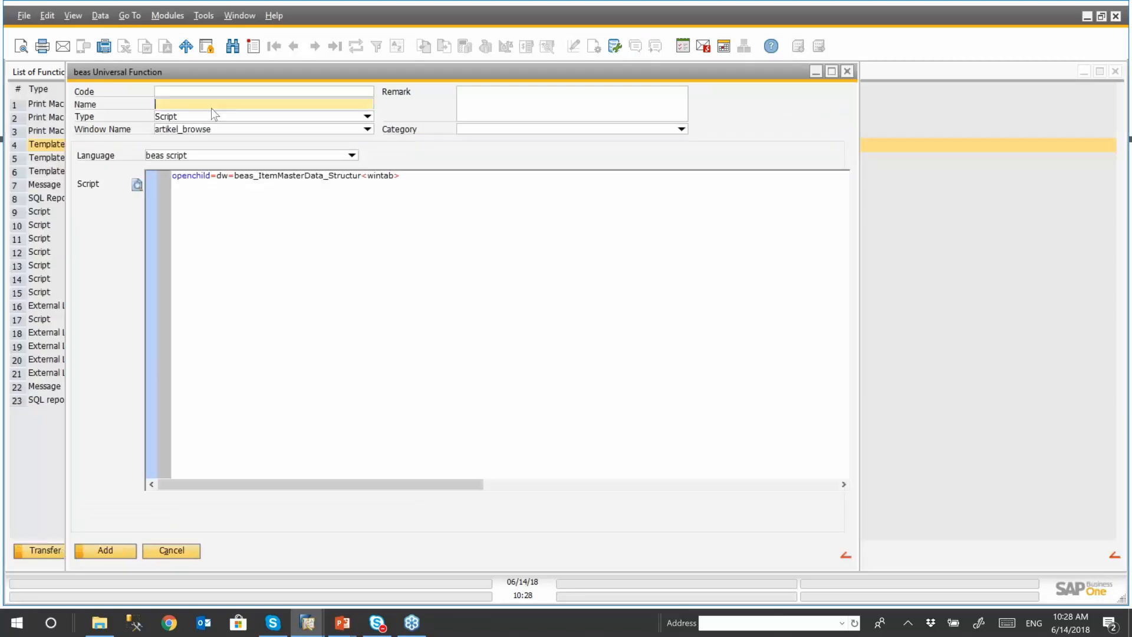
text(Script- Webinar Script)
click(105, 550)
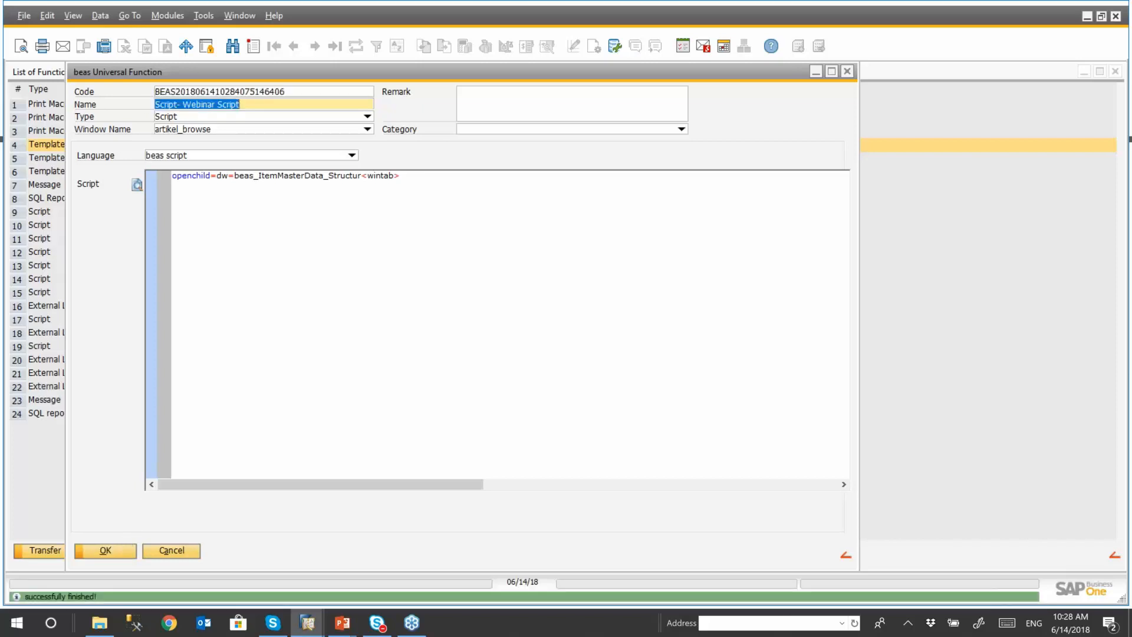
click(105, 550)
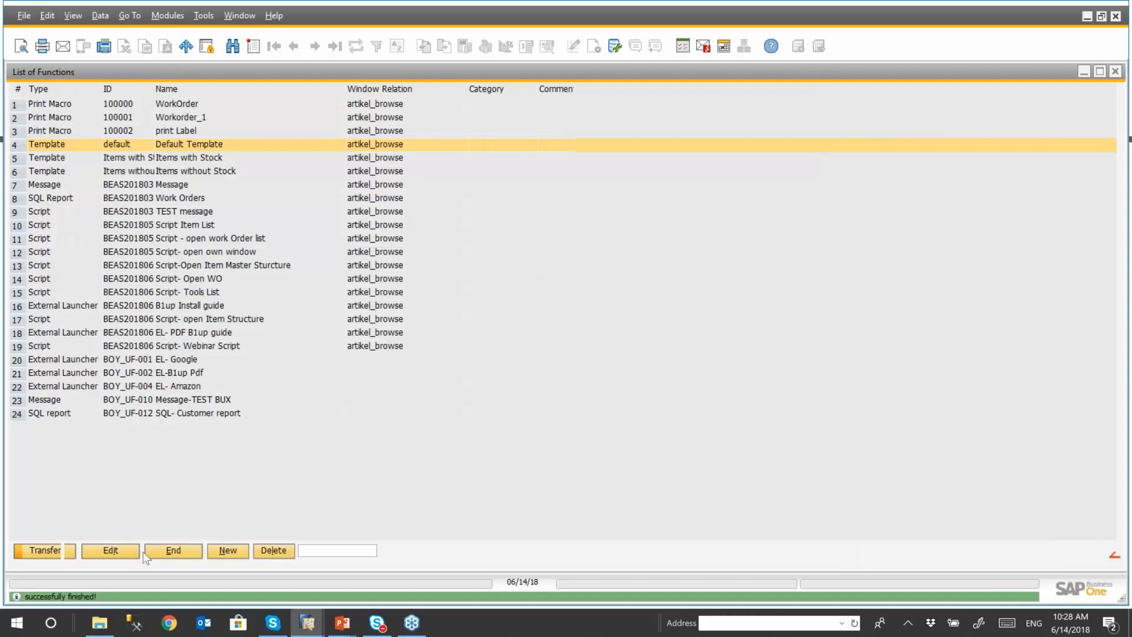
click(168, 553)
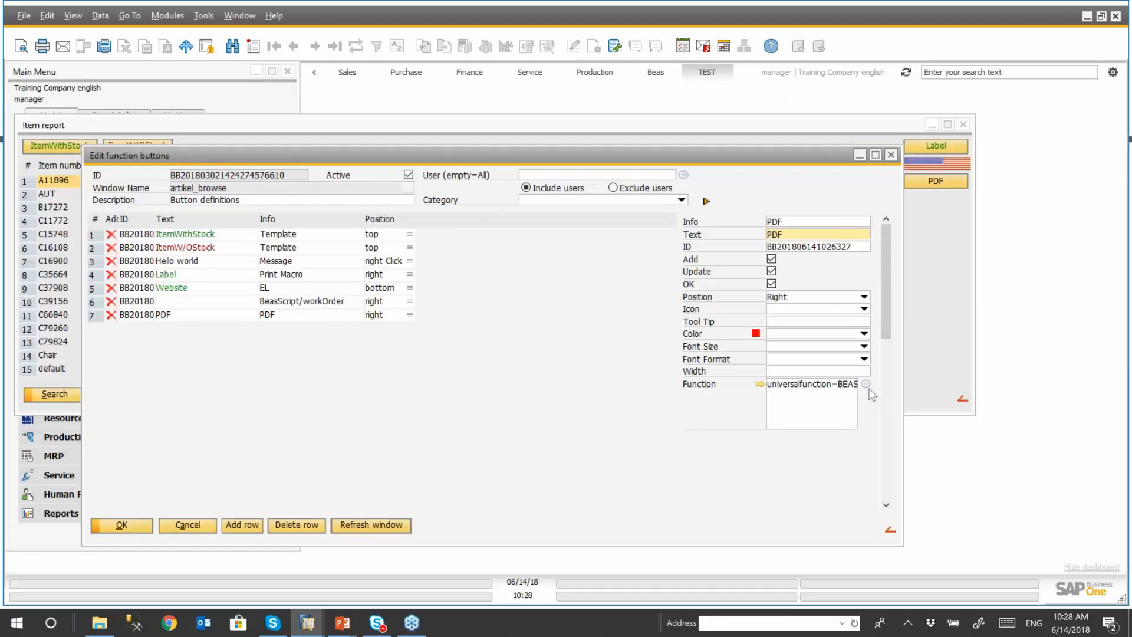
- Add a new function button row with the text "Script" and the info "Script"
click(244, 526)
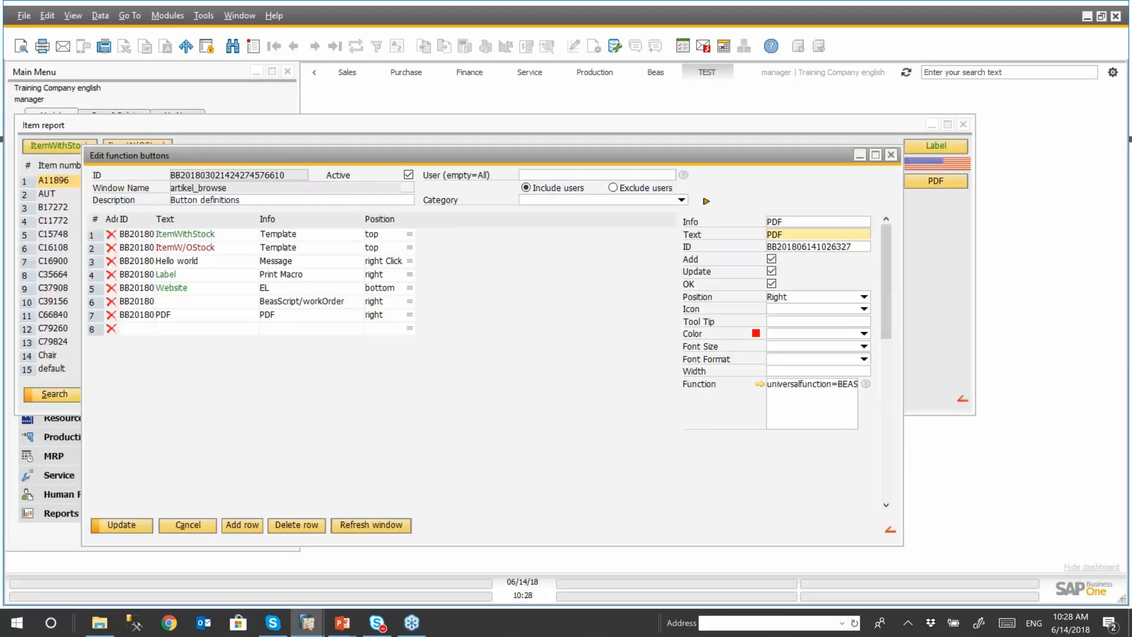
click(216, 328)
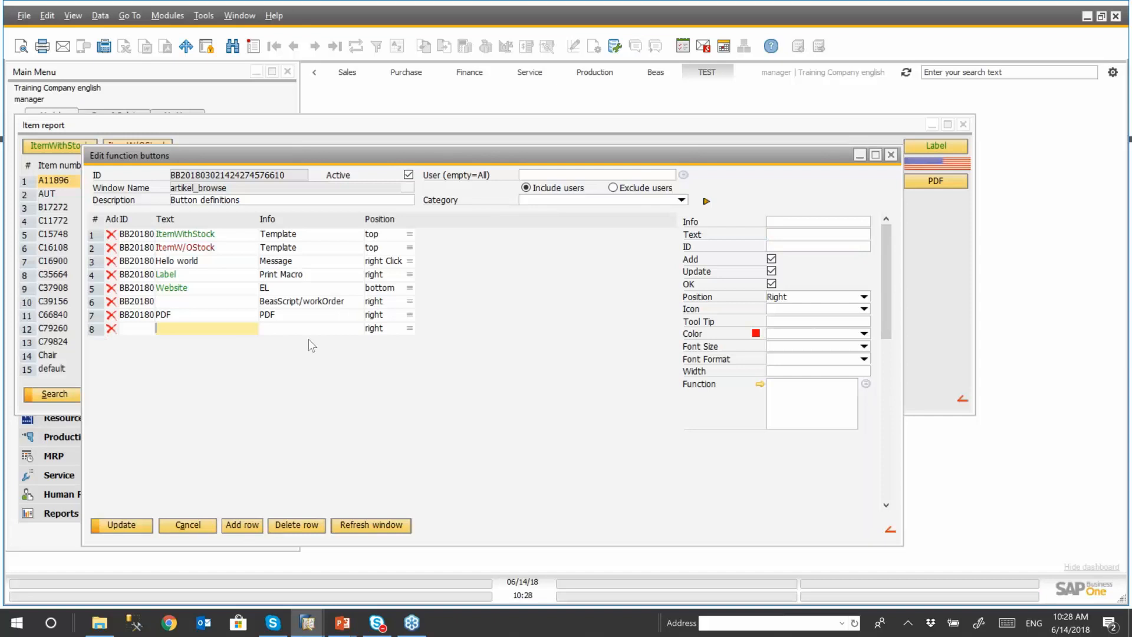
text(Script)
click(309, 332)
text(Script)
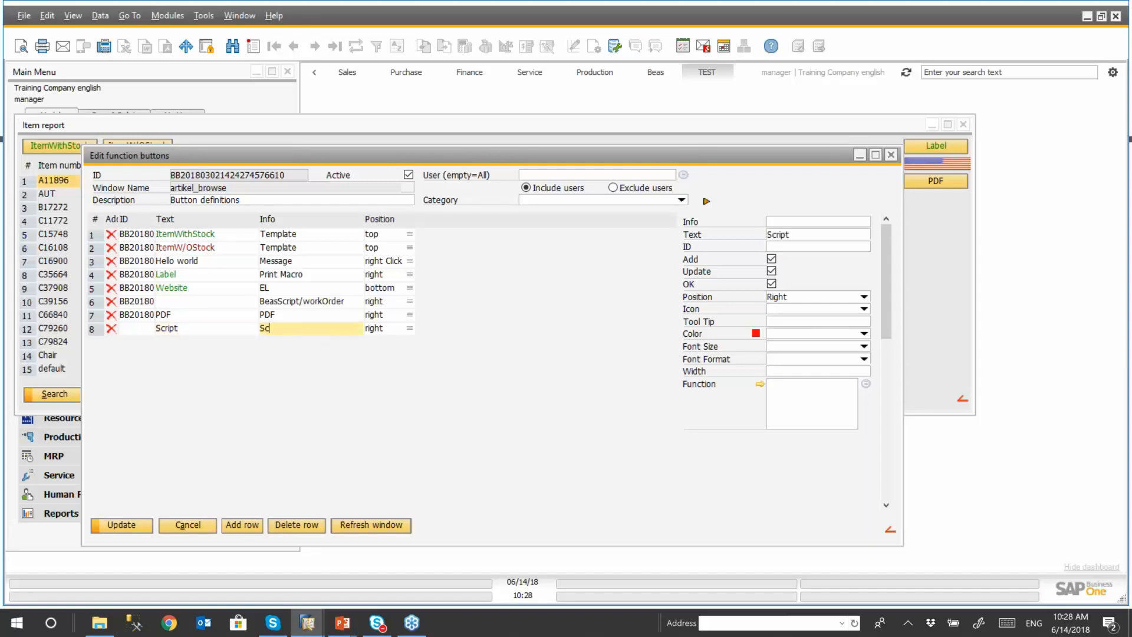
- Sort the list of functions by name and assign "Script- Webinar Script" to the Script button
click(865, 384)
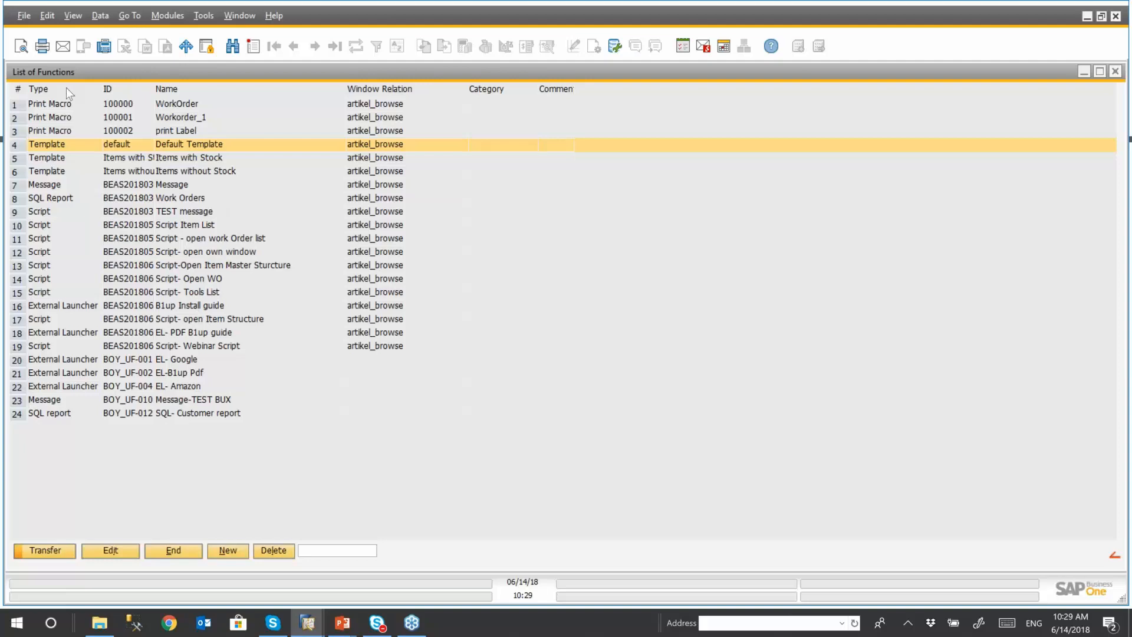
right_click(197, 93)
click(223, 99)
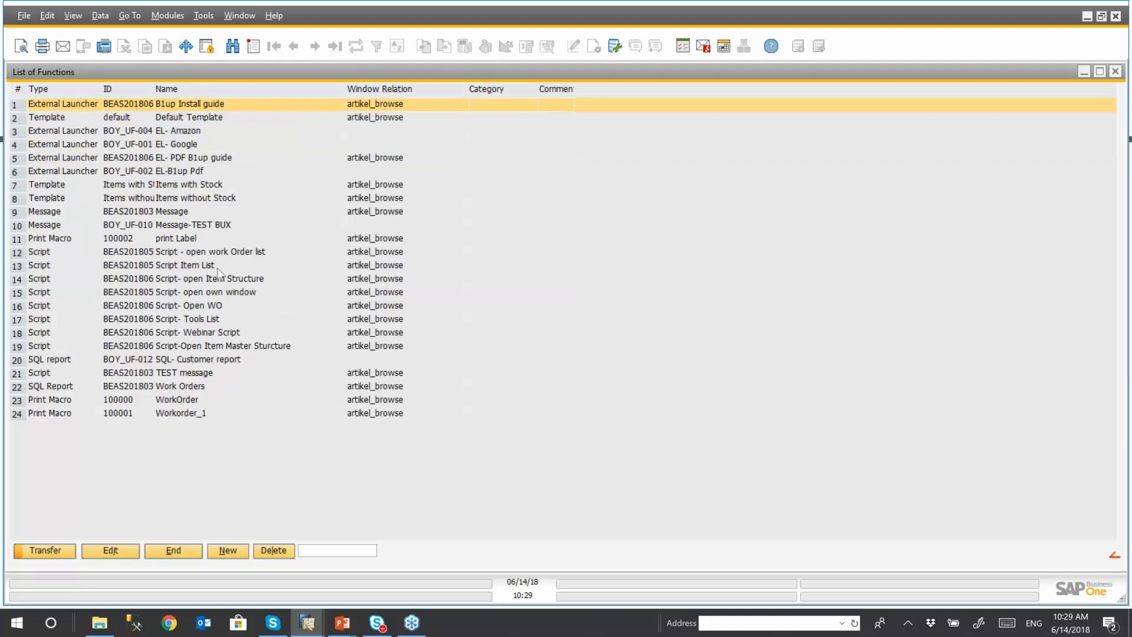
click(211, 333)
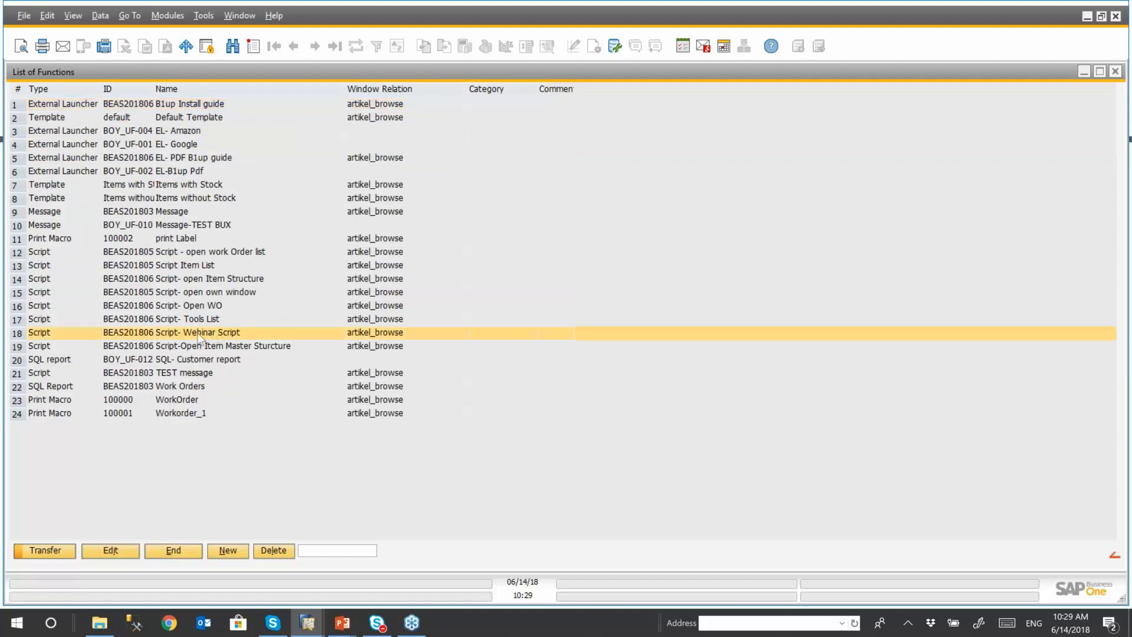
click(46, 551)
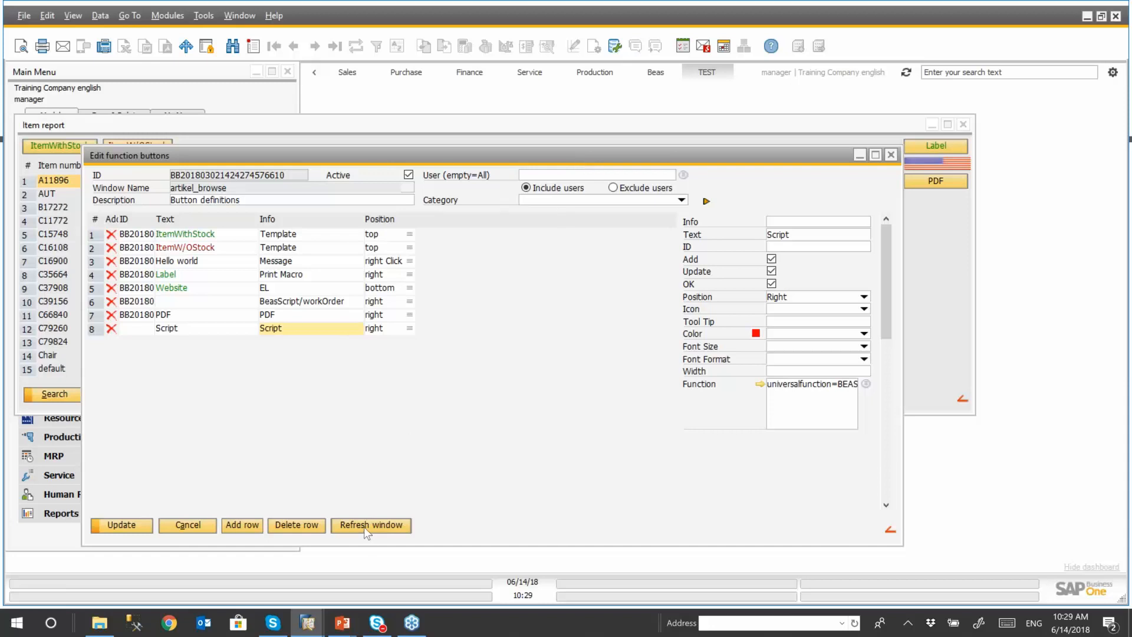
- Refresh the item report window to apply the button definitions and run the new Script button
drag(551, 153, 506, 137)
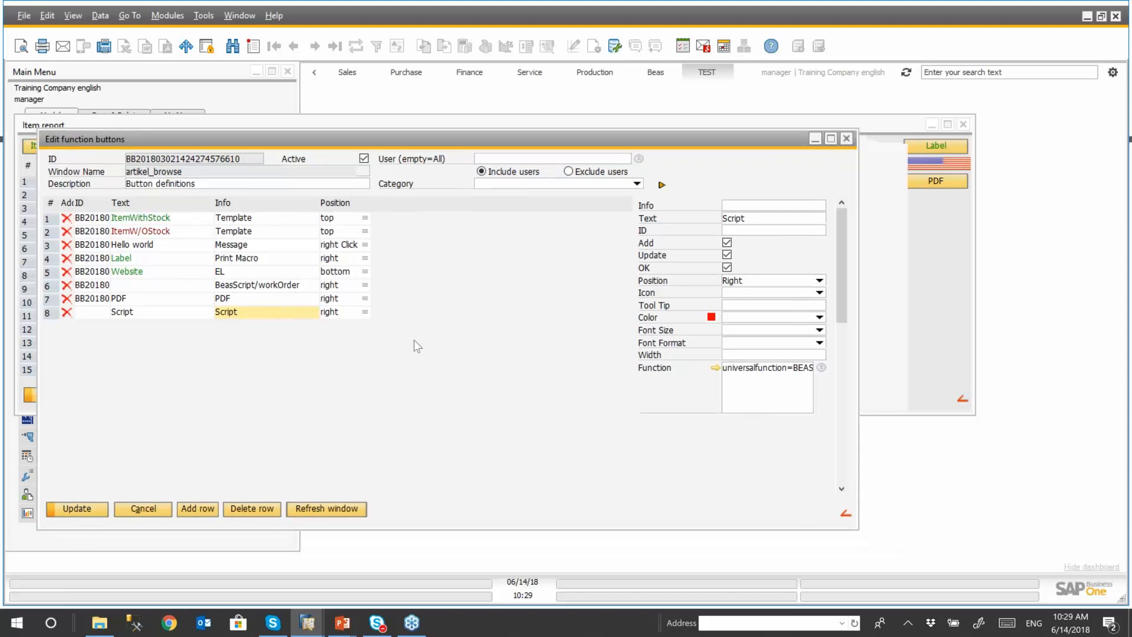
click(342, 509)
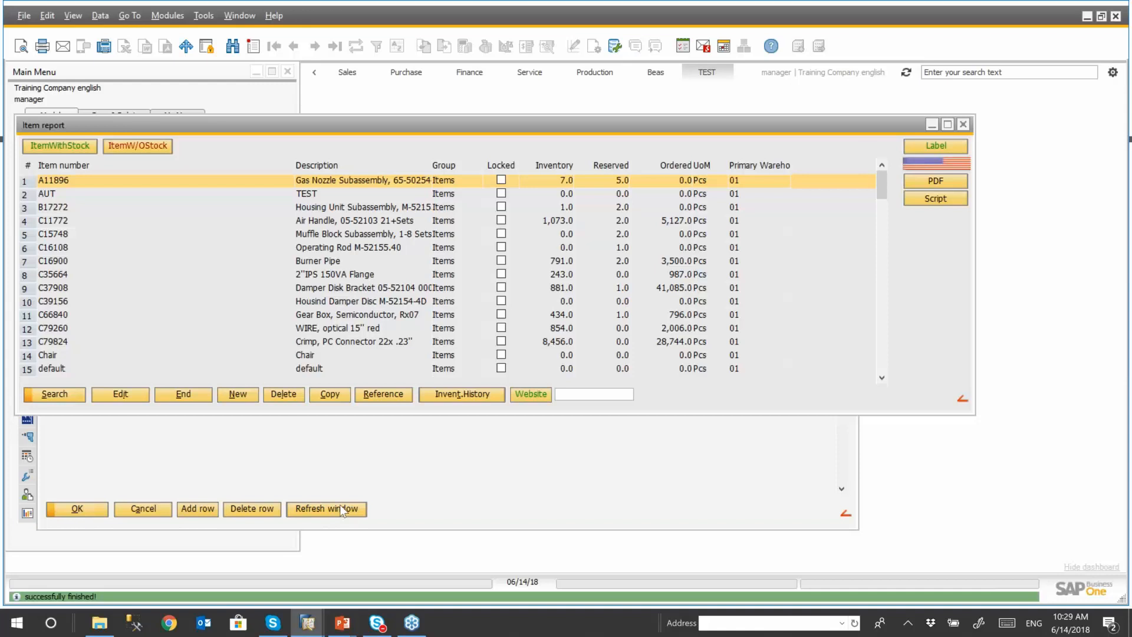
click(939, 199)
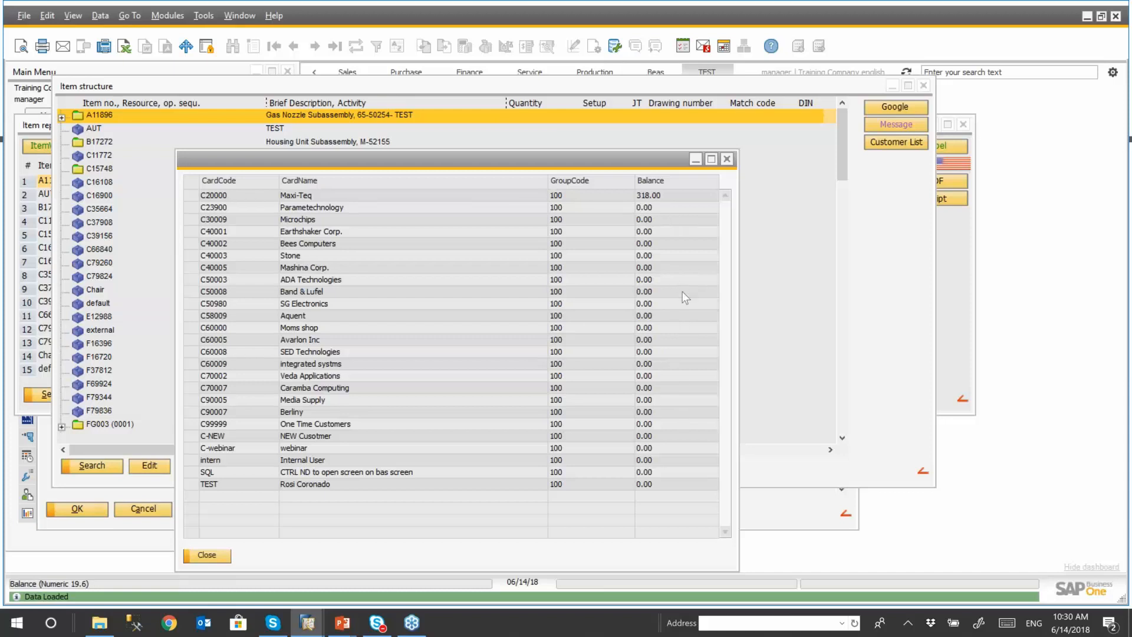
- Close the customer list report and open the function button definitions of the Item structure window
drag(627, 164, 588, 127)
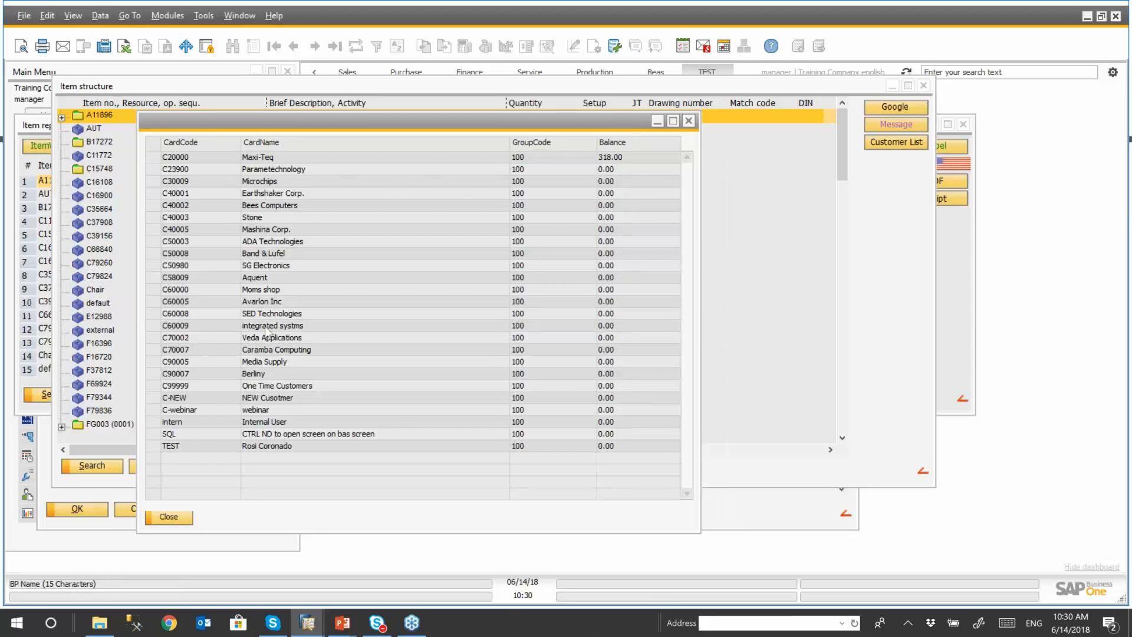
click(689, 121)
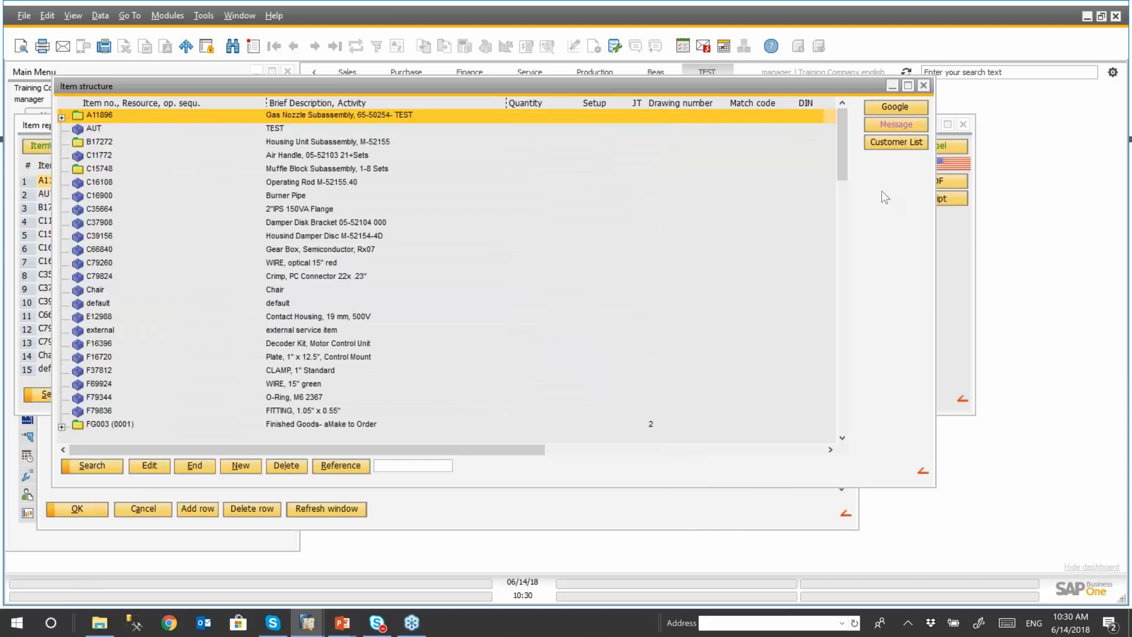
right_click(869, 172)
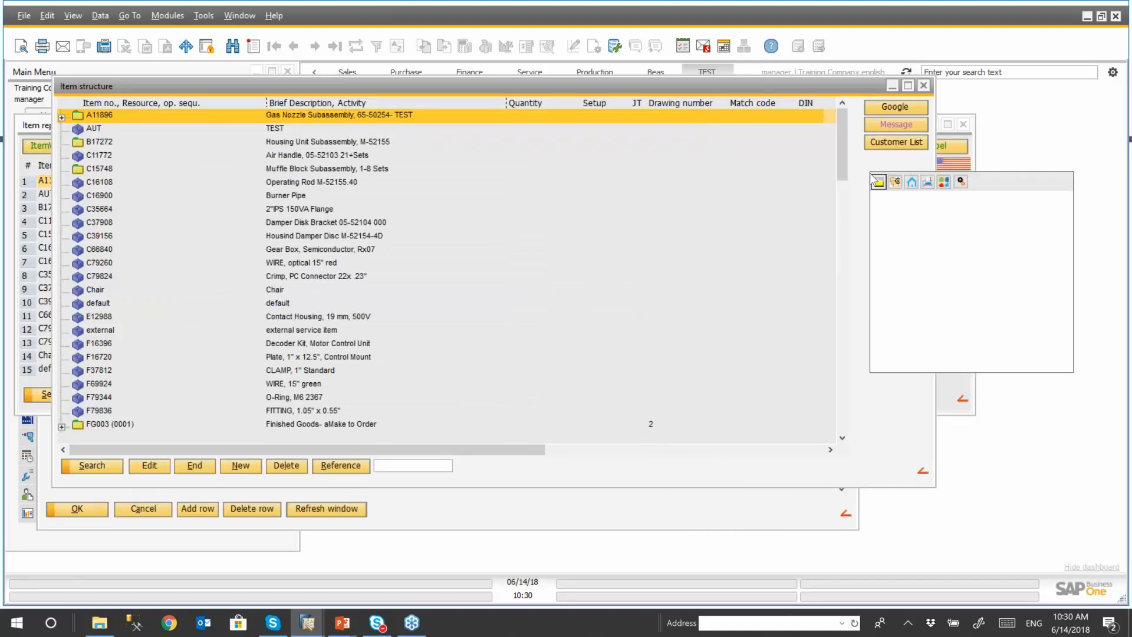
click(962, 181)
click(928, 212)
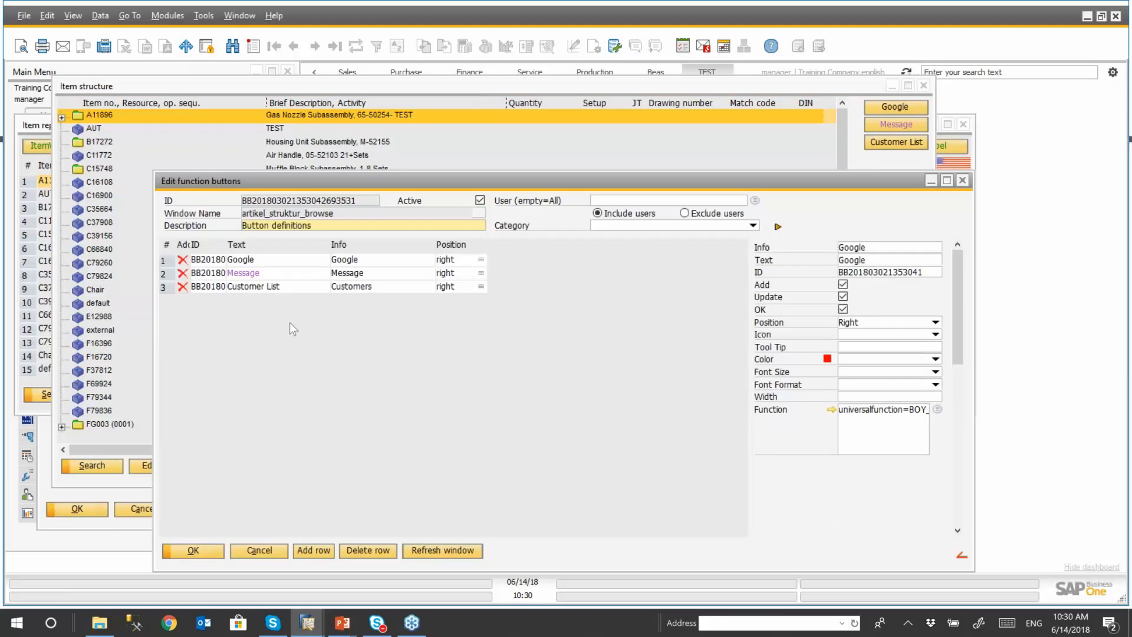
- Open the function behind the Customer List button, examine its SQL query, and close the configuration
click(293, 285)
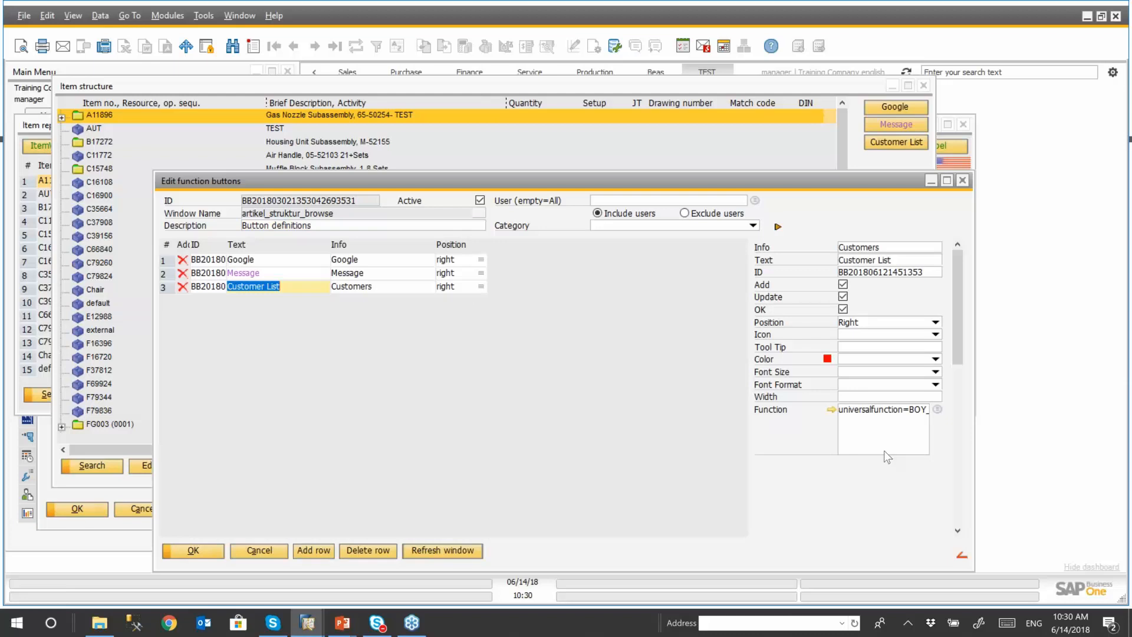
click(832, 409)
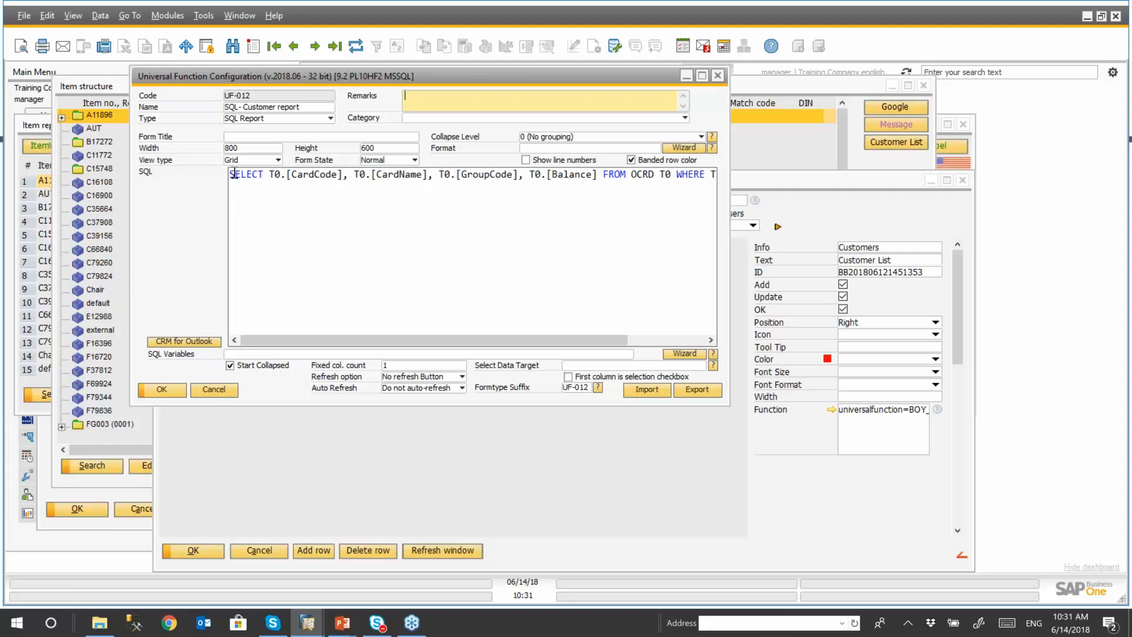
drag(230, 174, 595, 281)
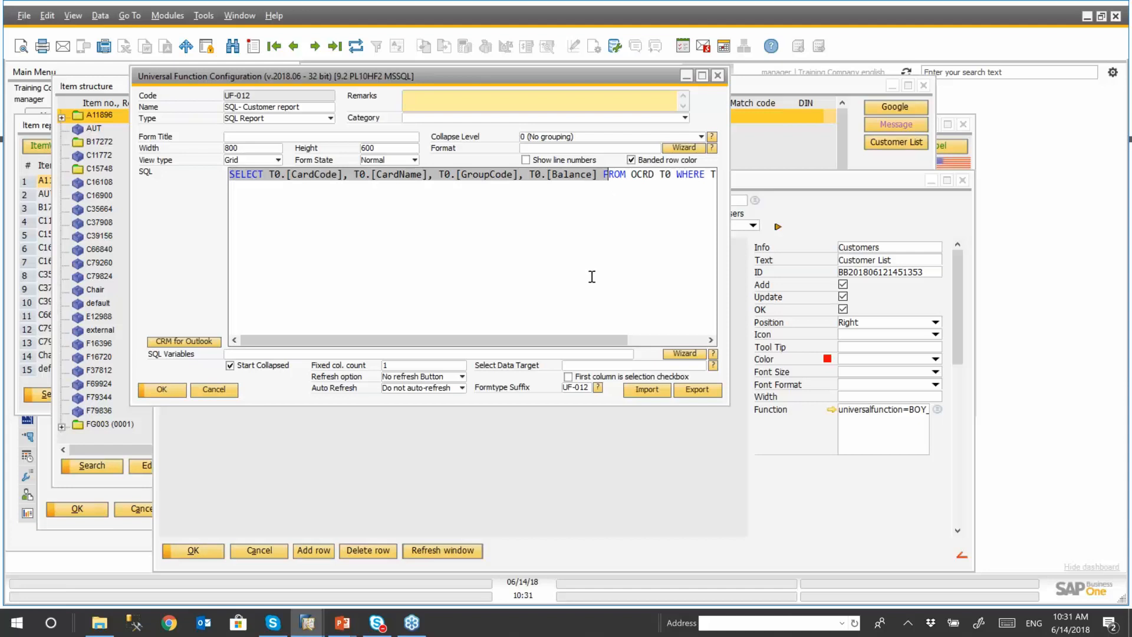
click(443, 233)
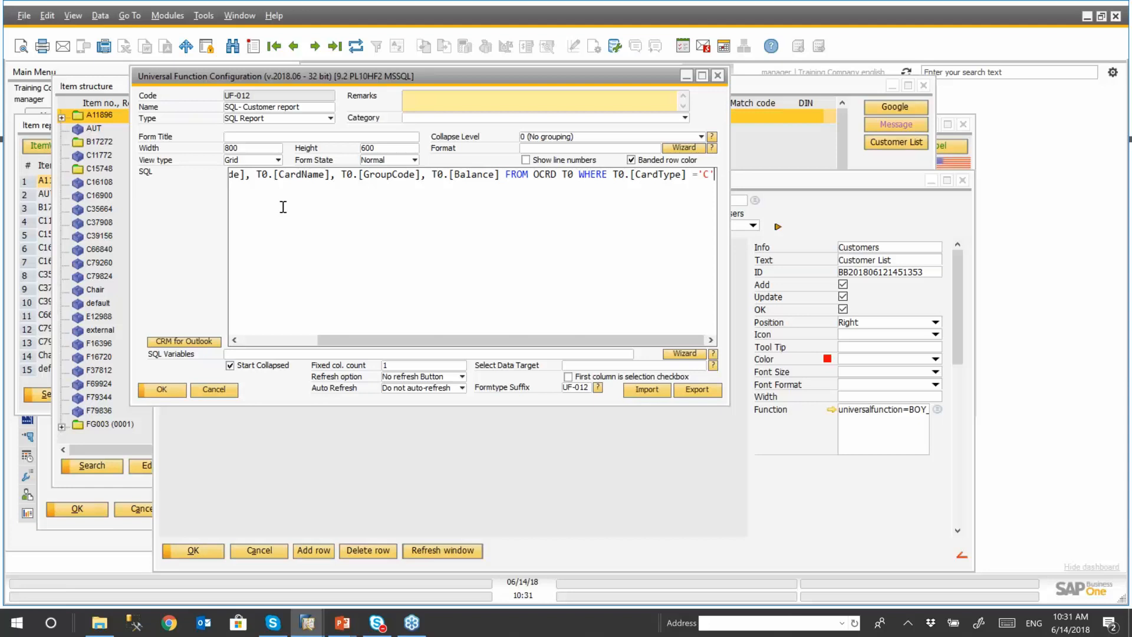
click(718, 76)
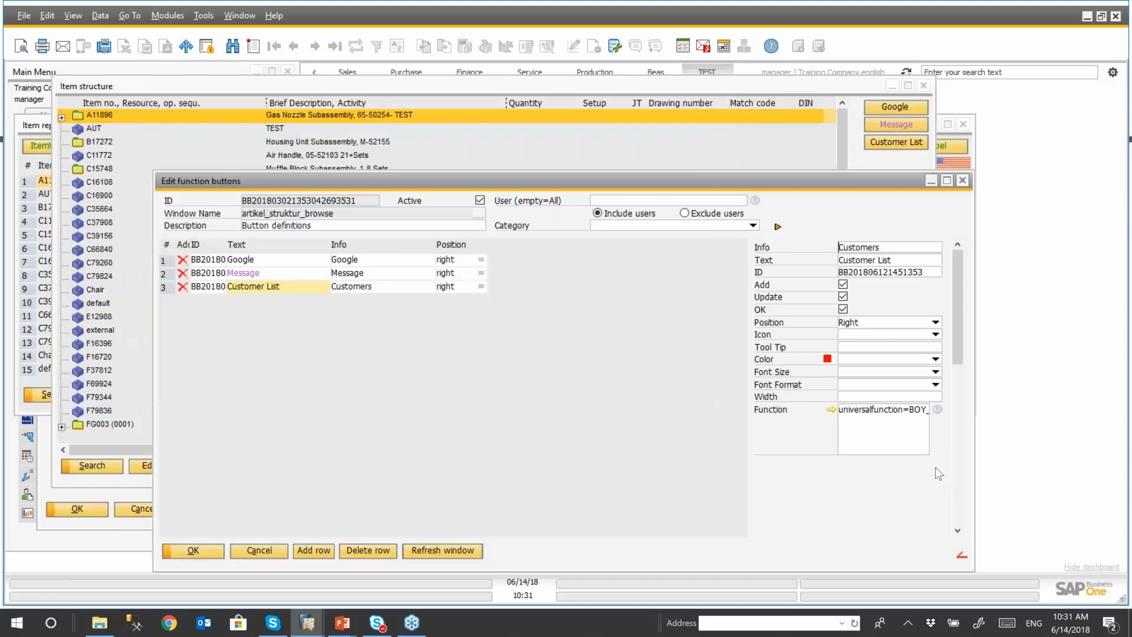
- Look up the functions available for the Customer List button, and close the Item structure and Item report windows
right_click(935, 467)
click(938, 410)
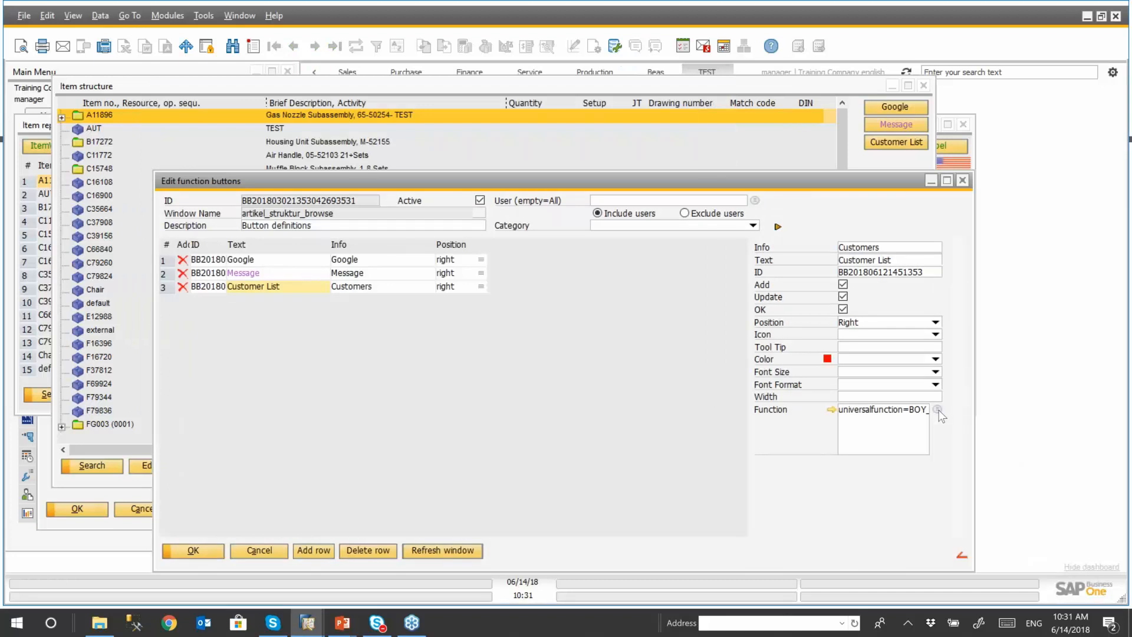
click(938, 410)
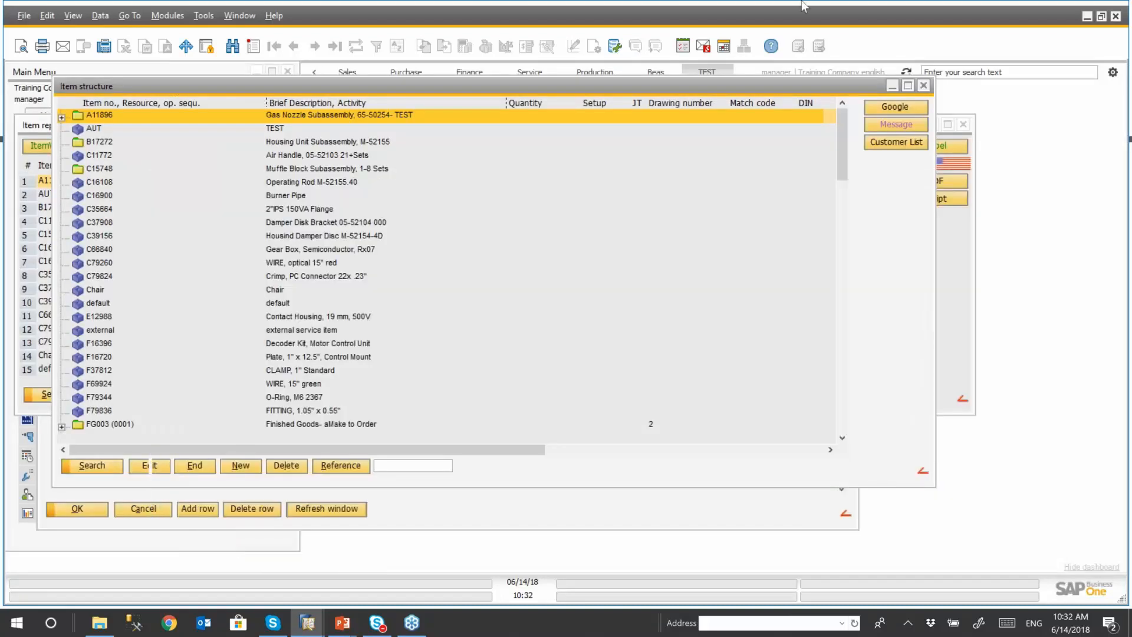
click(924, 85)
drag(656, 126, 698, 109)
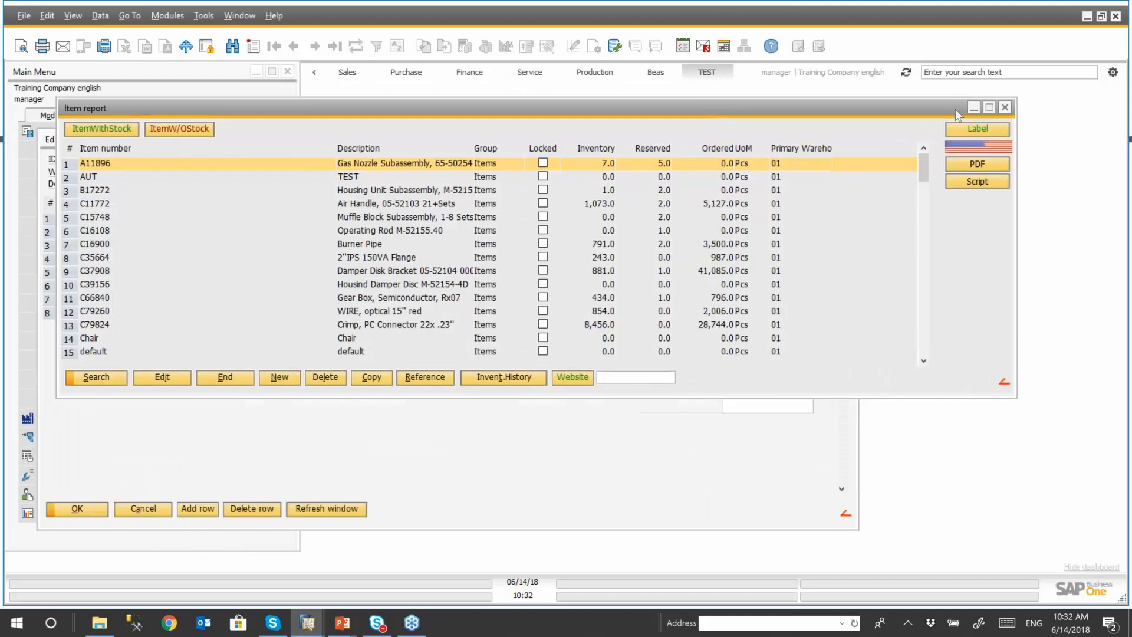
click(1004, 108)
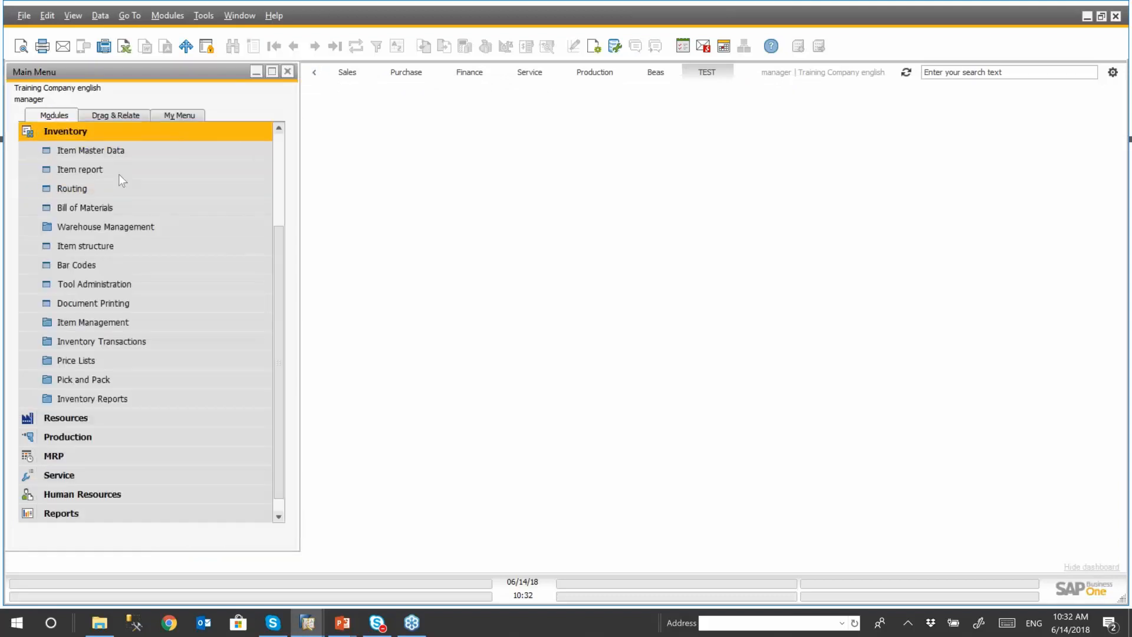
- Reopen the Item report from the Inventory module and open its function button definitions
click(126, 171)
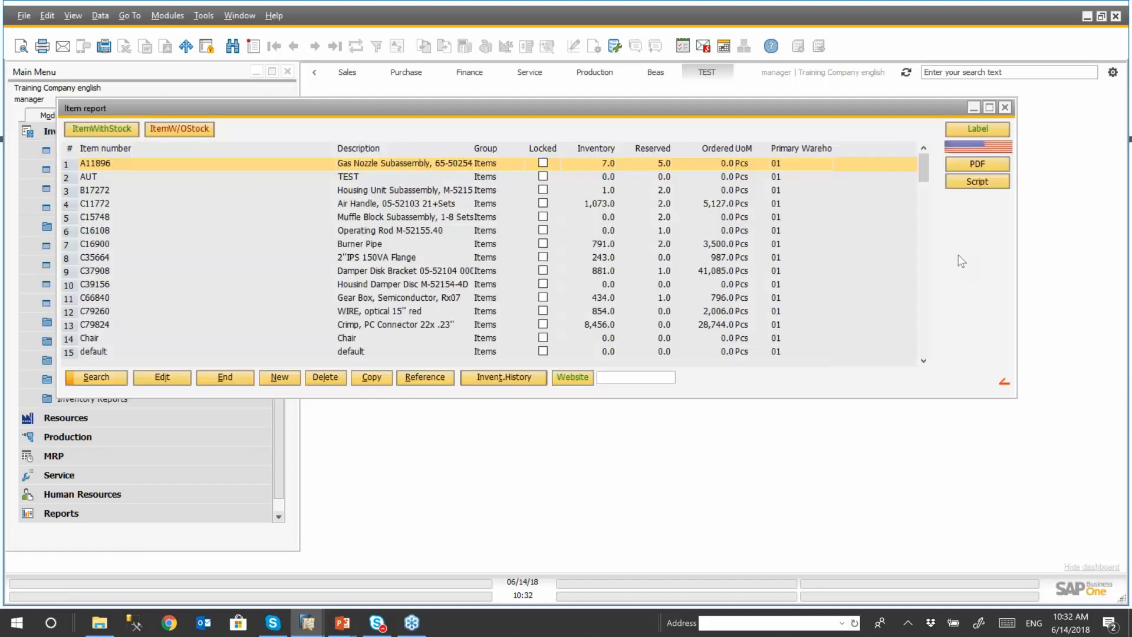
right_click(957, 247)
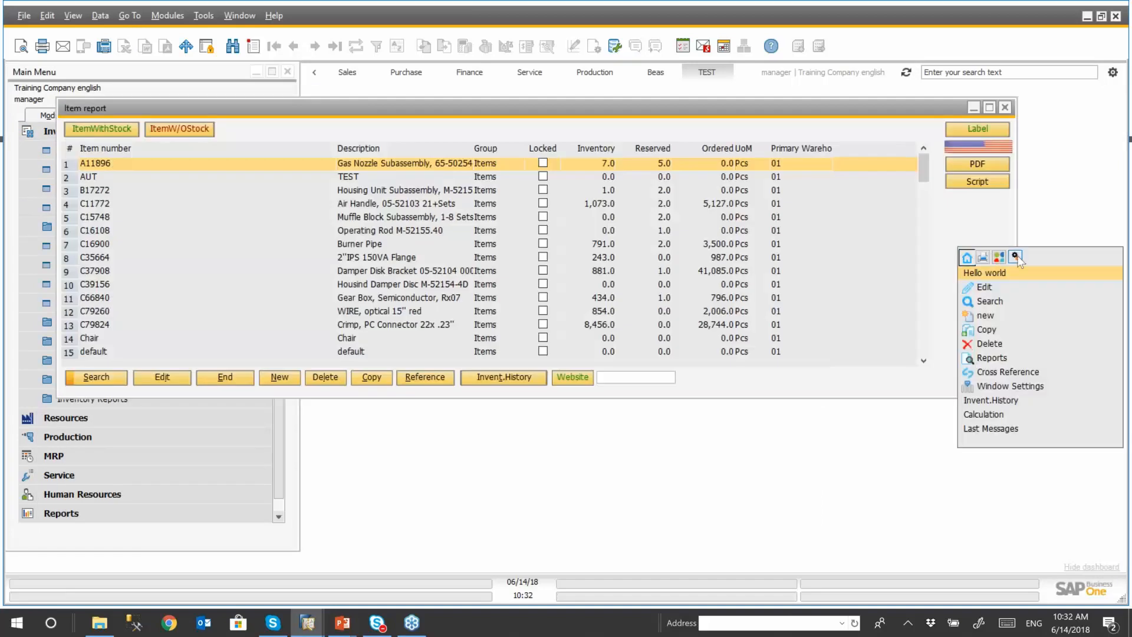
click(1015, 257)
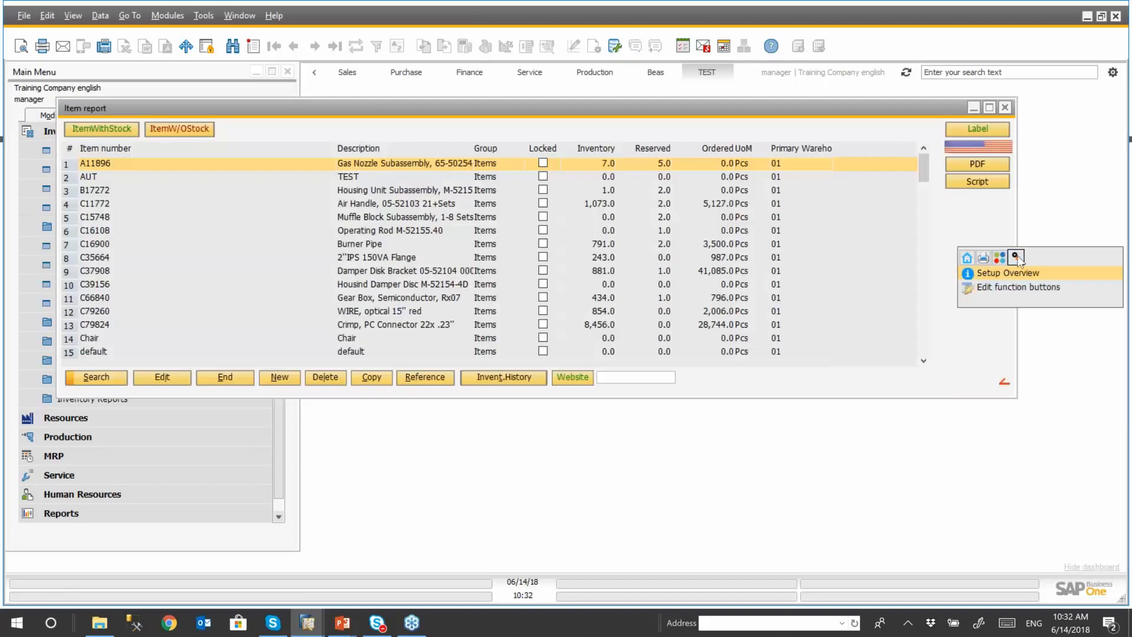
click(1003, 287)
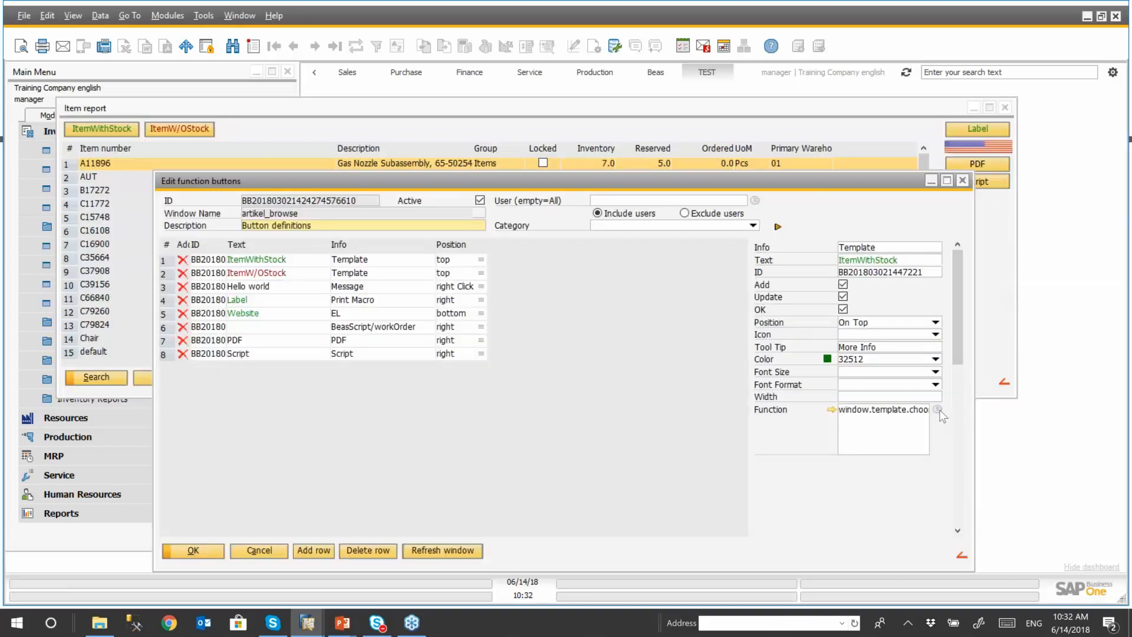
- Start a new universal function, check which window names it offers, and discard it
click(938, 409)
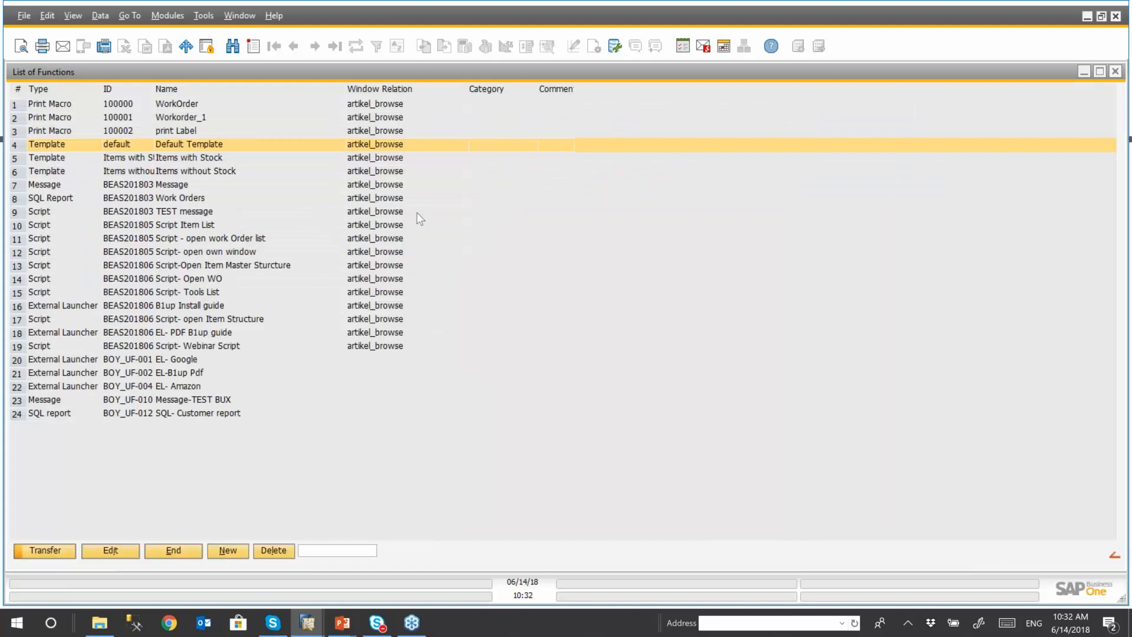
click(229, 551)
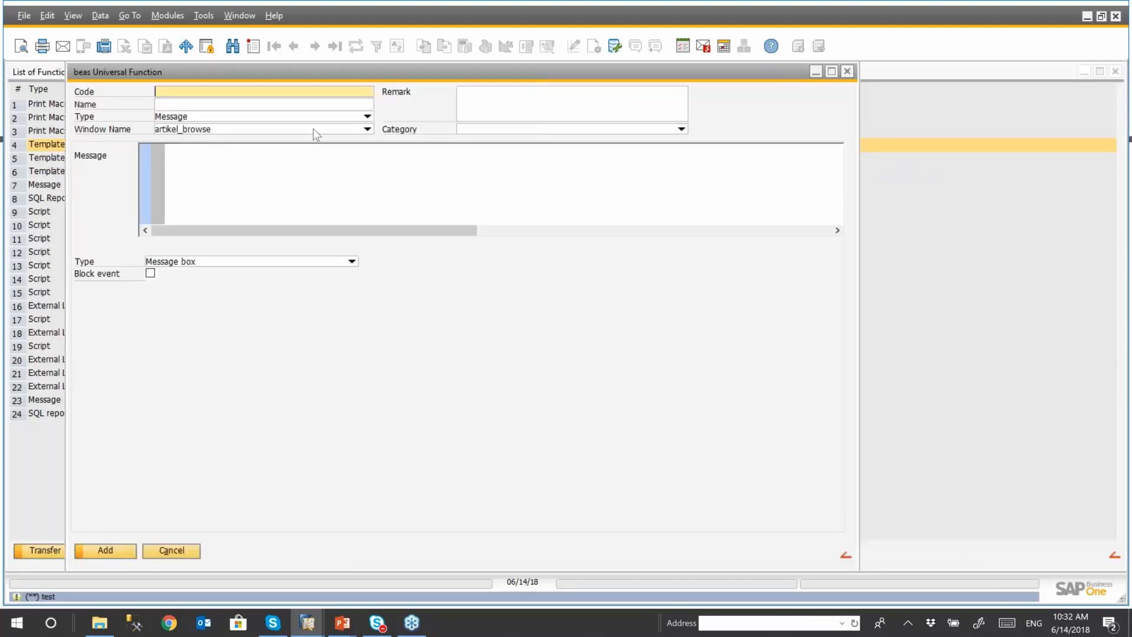
click(367, 129)
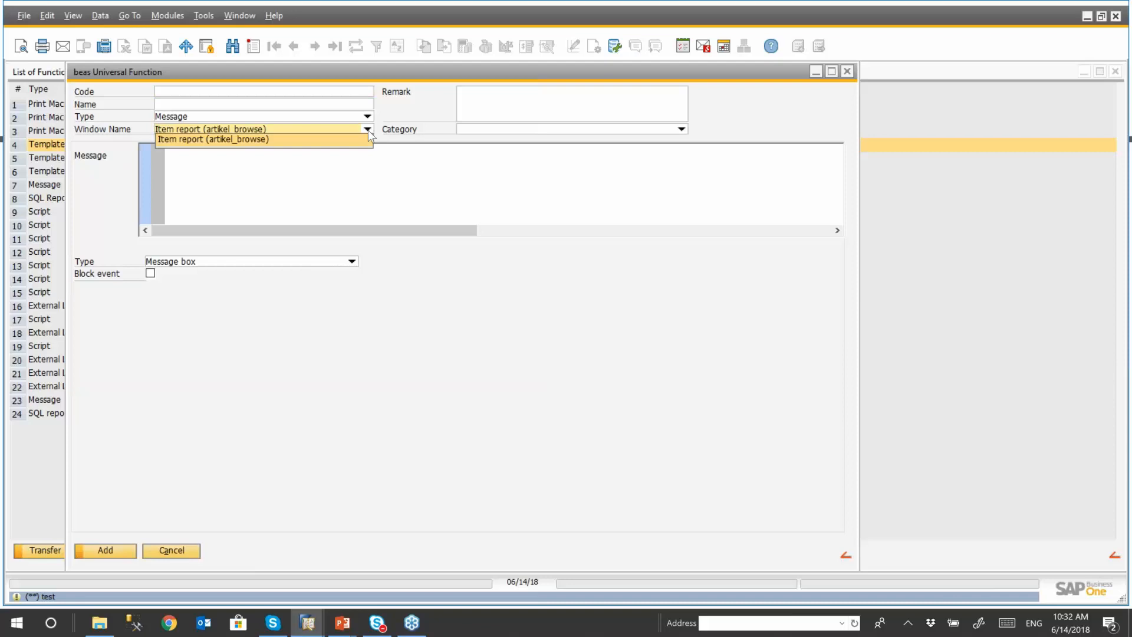
click(953, 264)
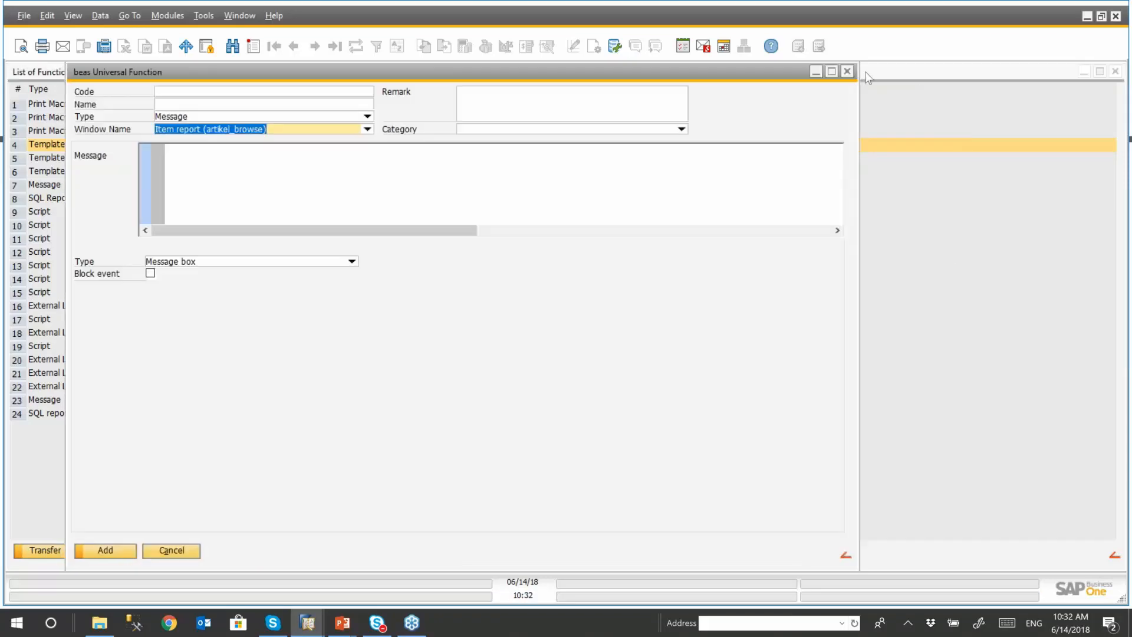
click(847, 71)
click(480, 328)
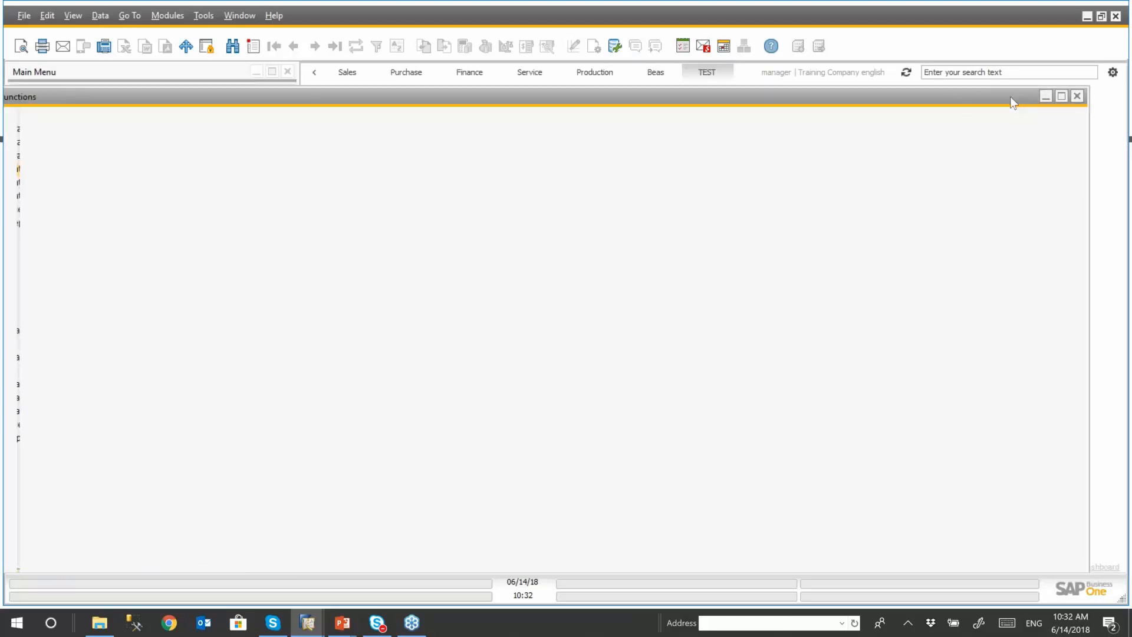
- Close the list of functions and the button definitions, and move the Item report clear of the Main Menu
drag(1010, 97, 956, 94)
click(1044, 96)
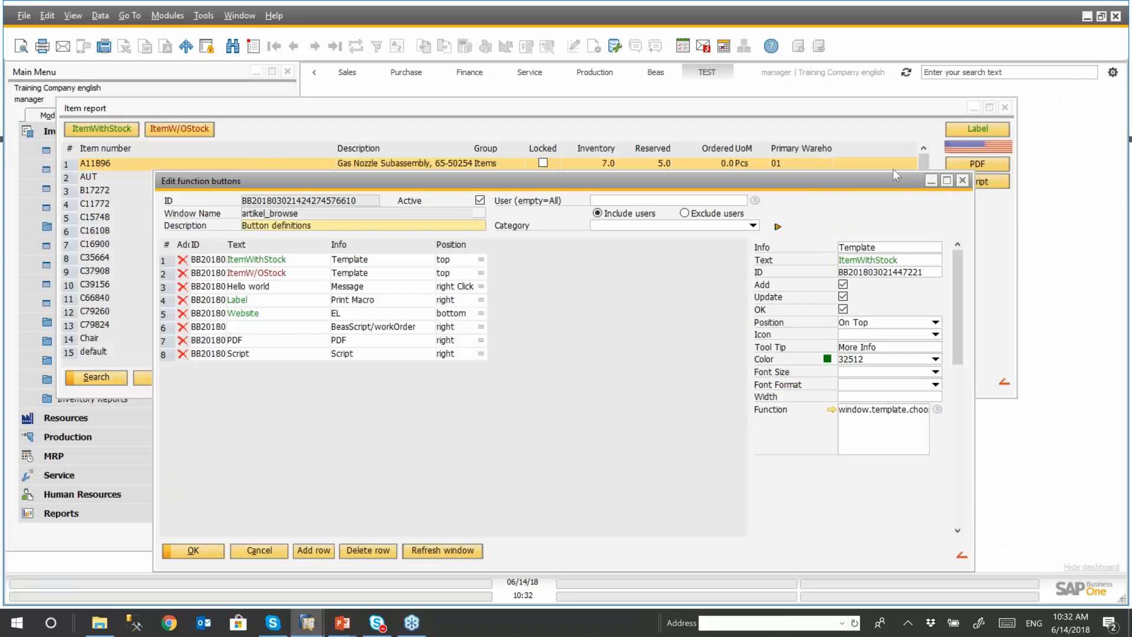
click(963, 180)
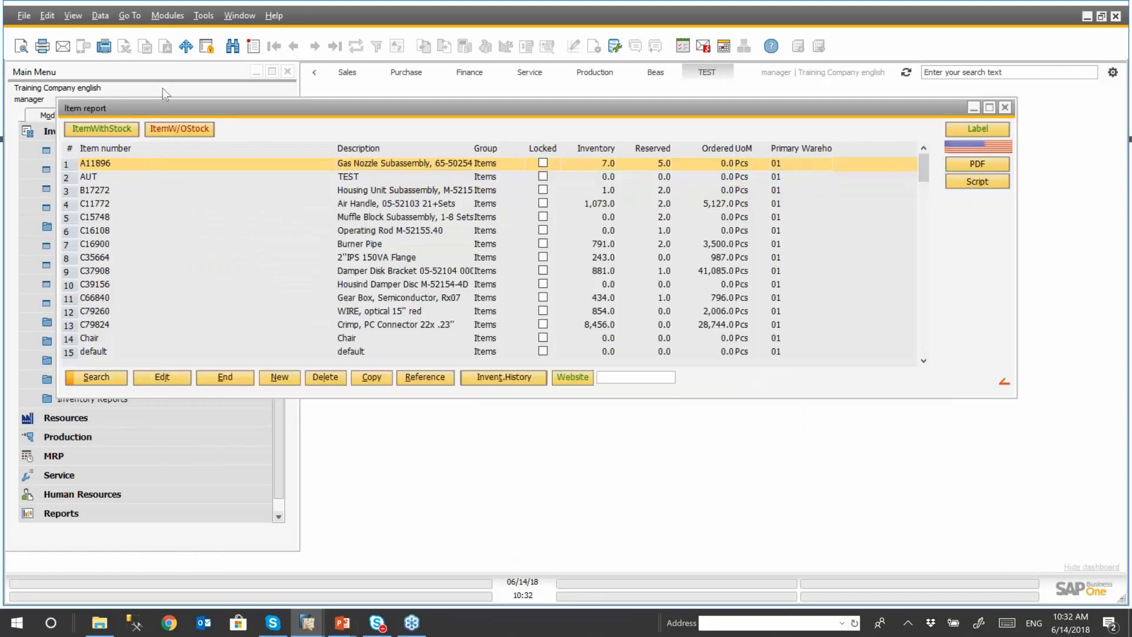
drag(177, 107, 282, 105)
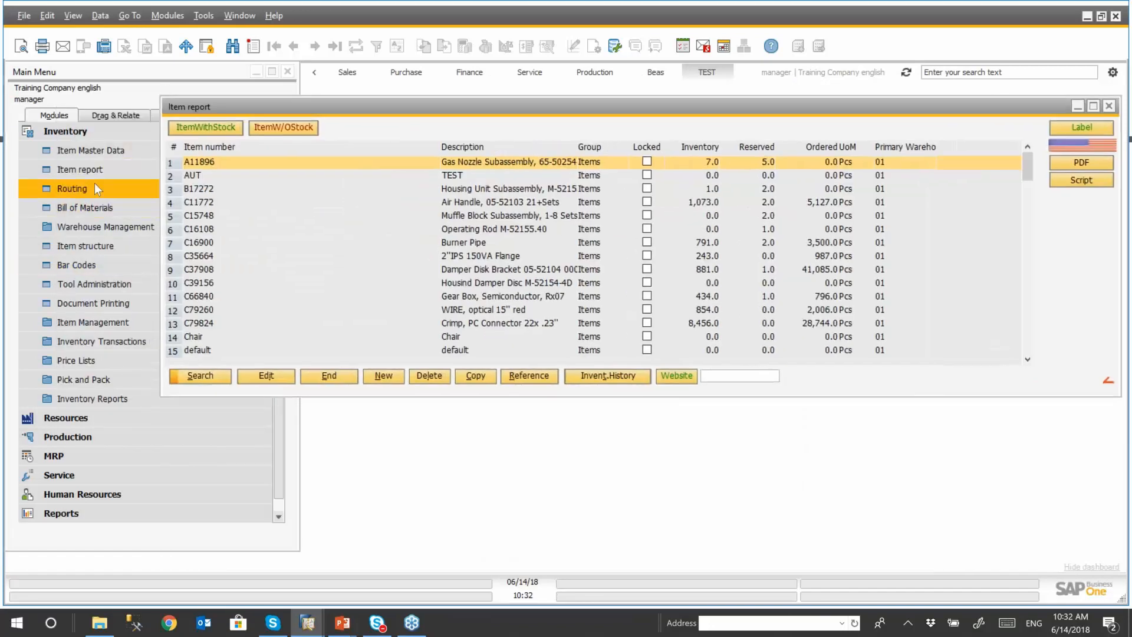
- Open the Item structure from the Inventory module and bring up its function button definitions
click(87, 247)
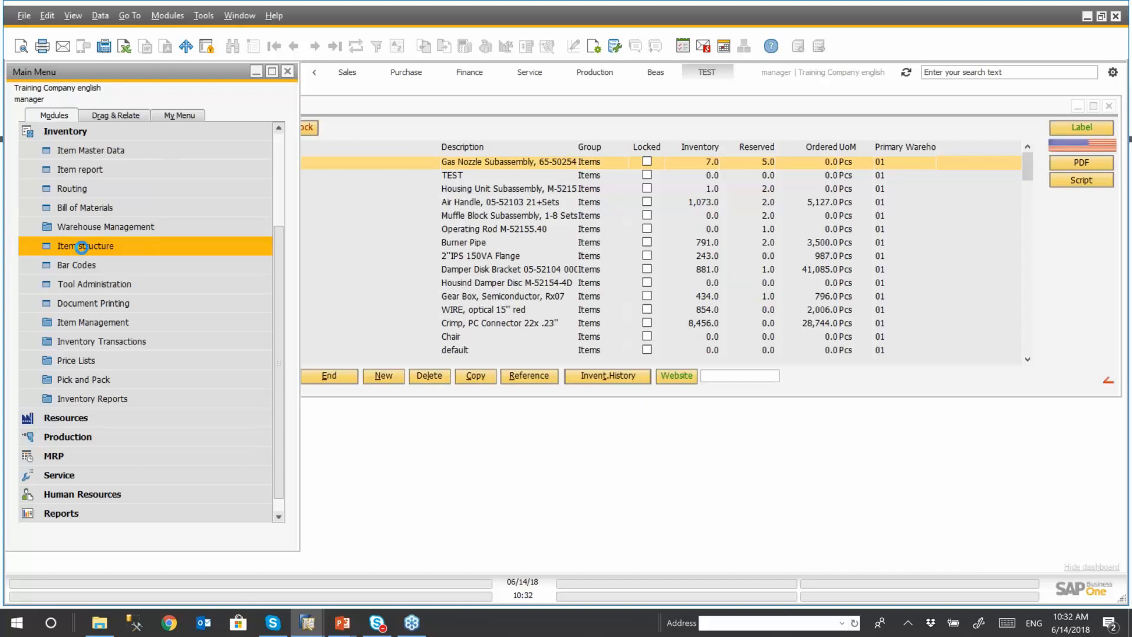
click(82, 247)
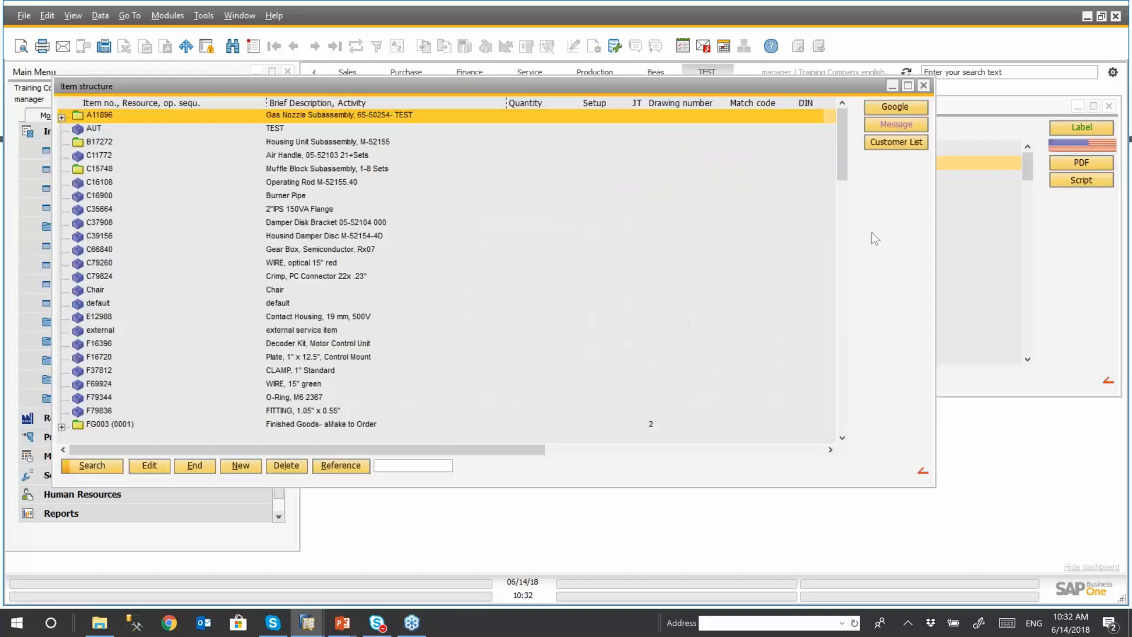
right_click(872, 231)
click(963, 241)
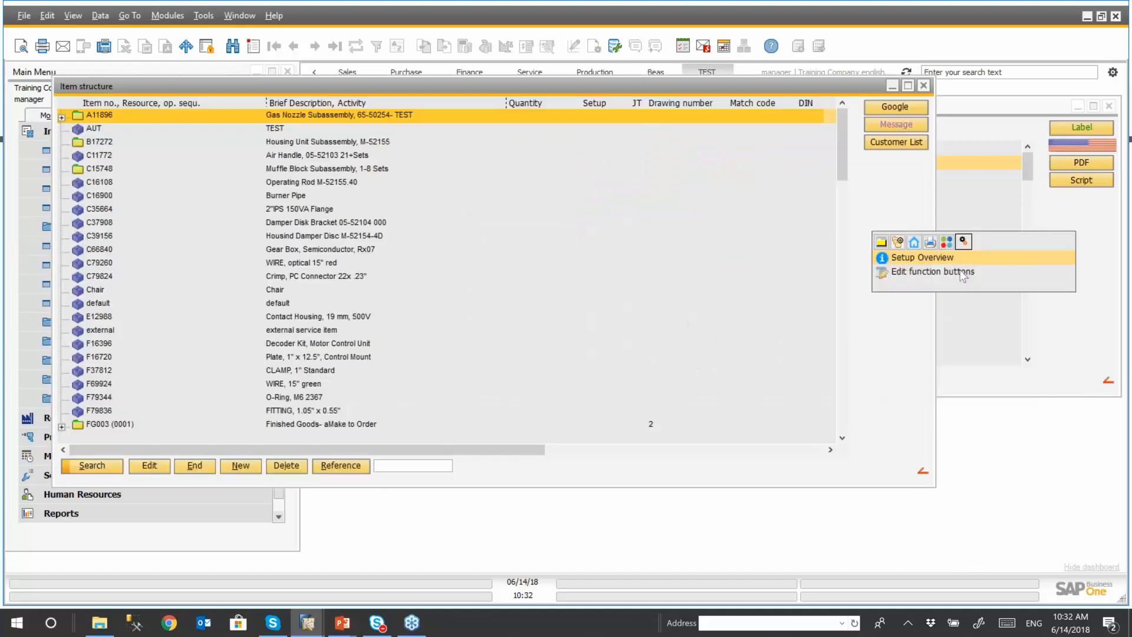
click(961, 271)
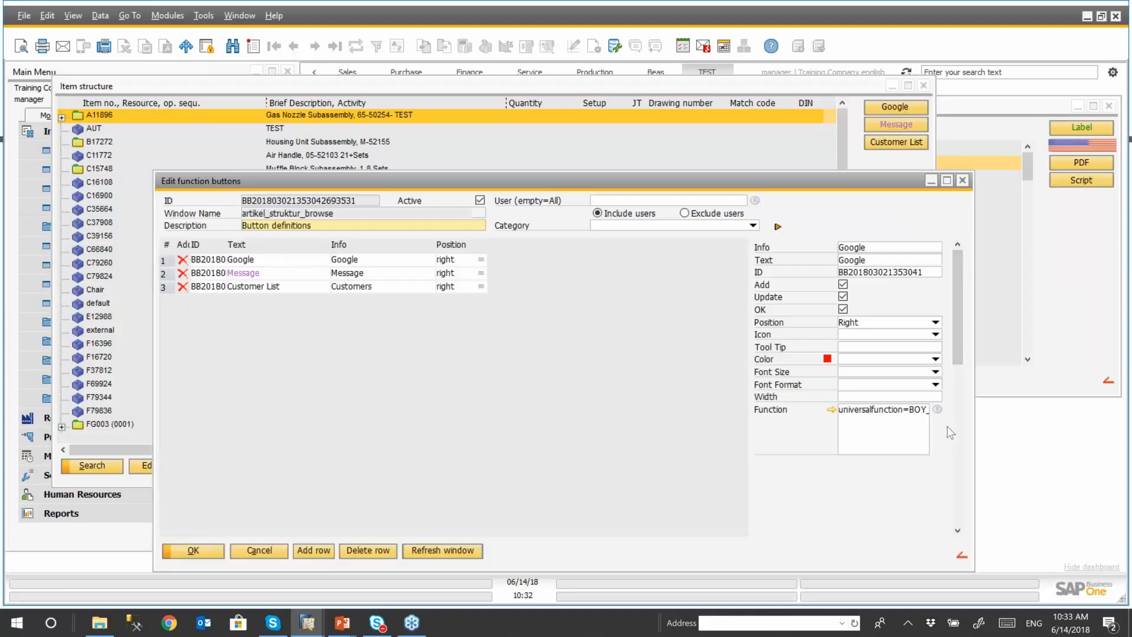
- Start a new universal function for the Item structure's Google button, check the window names it offers, and discard it
click(938, 409)
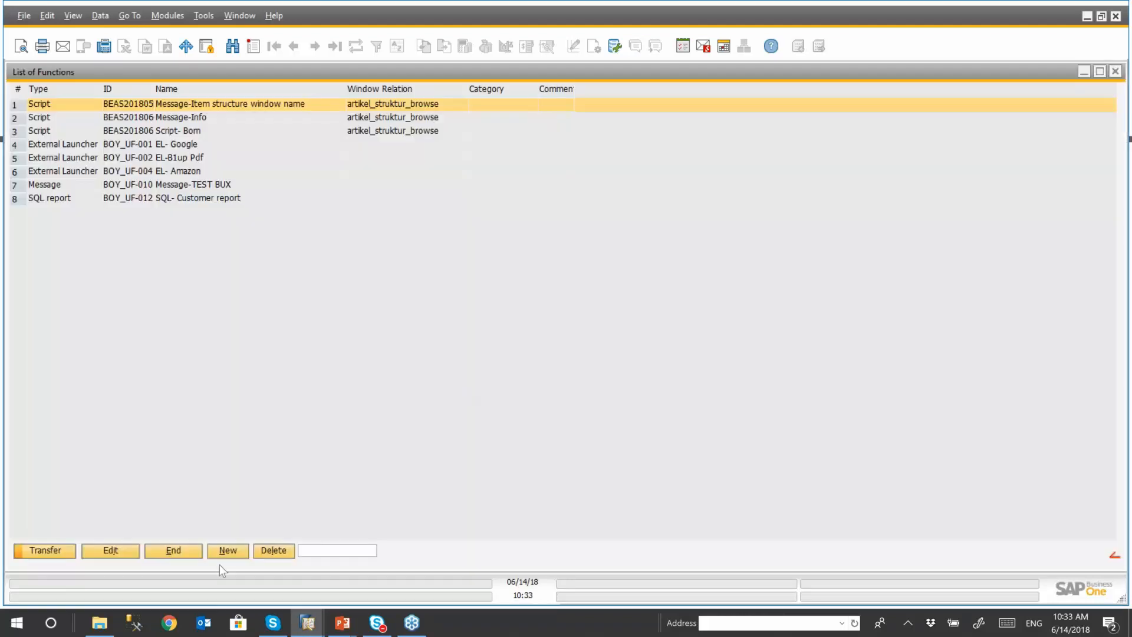
click(228, 552)
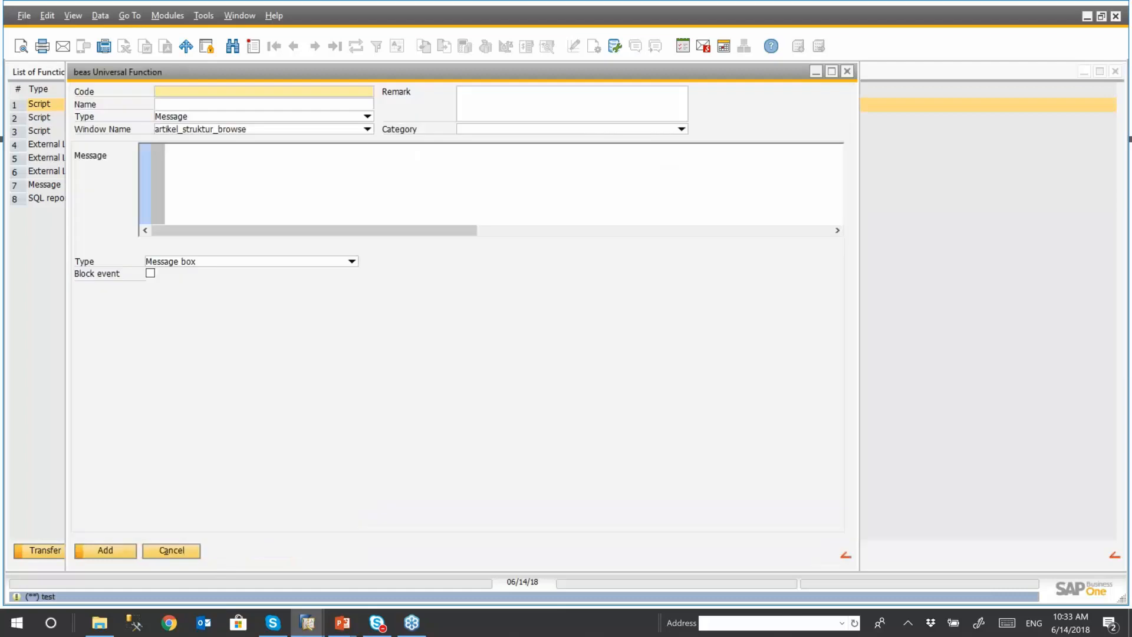
click(366, 130)
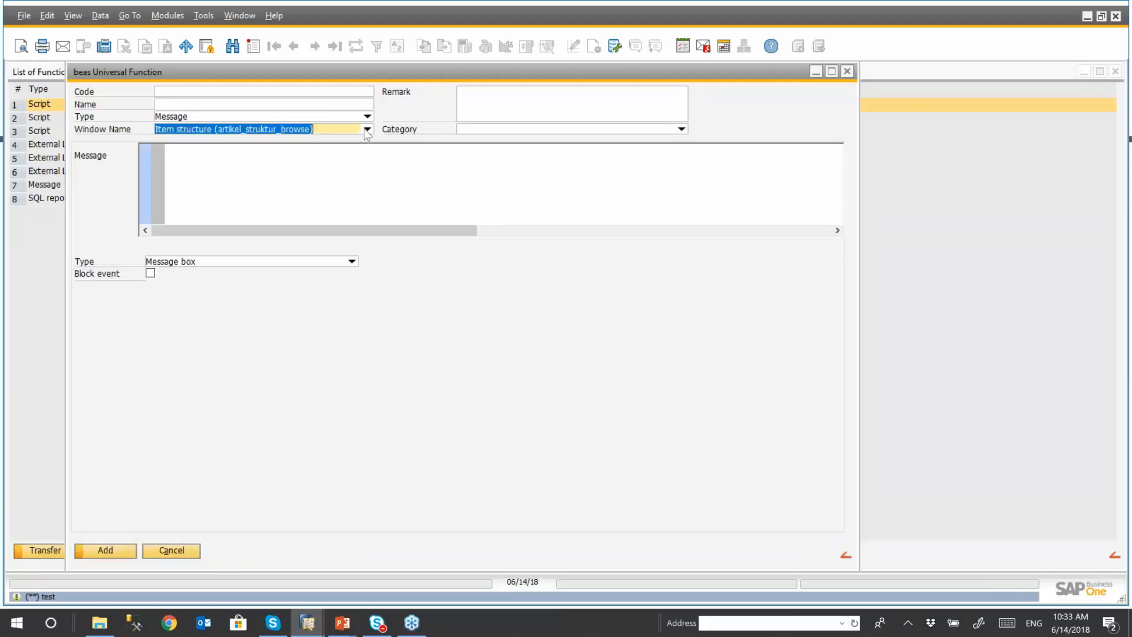
click(367, 130)
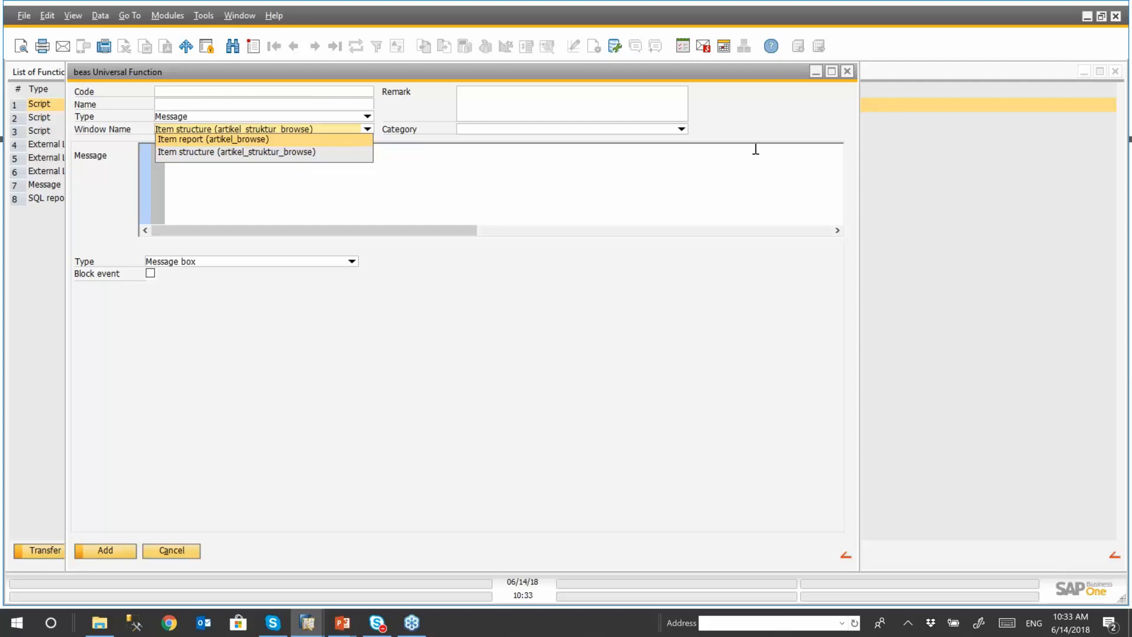
click(240, 152)
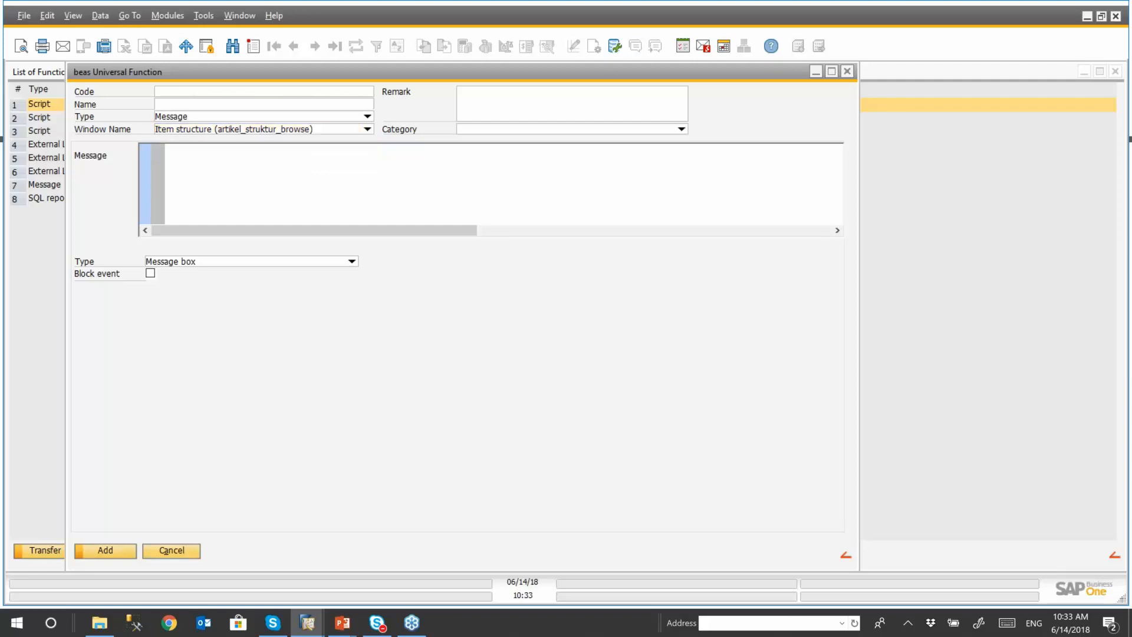
click(366, 130)
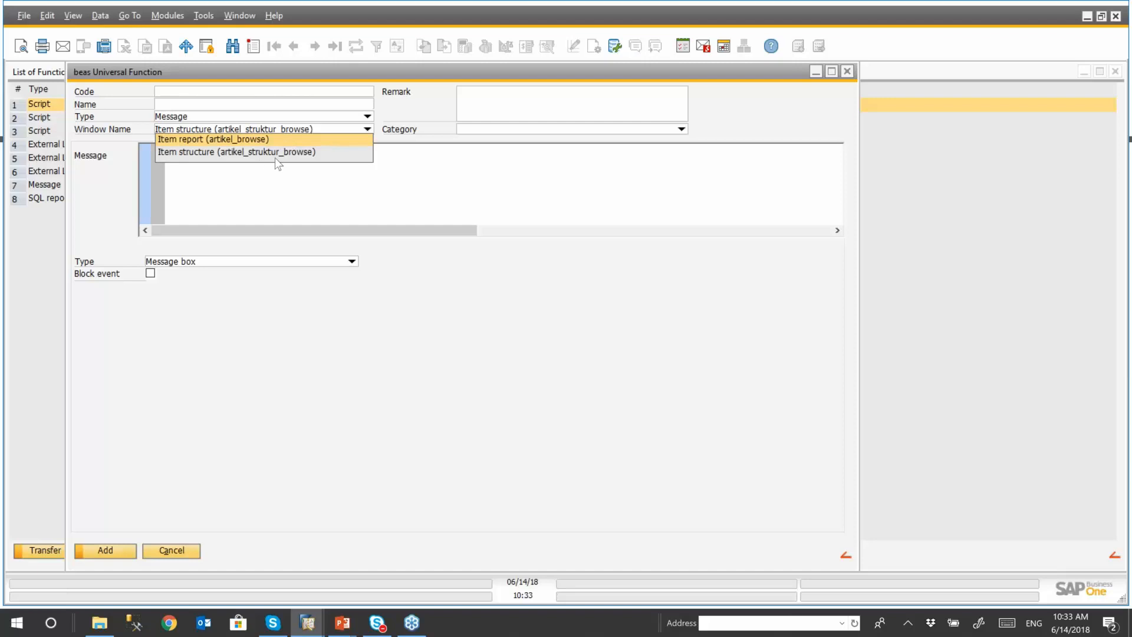
click(847, 71)
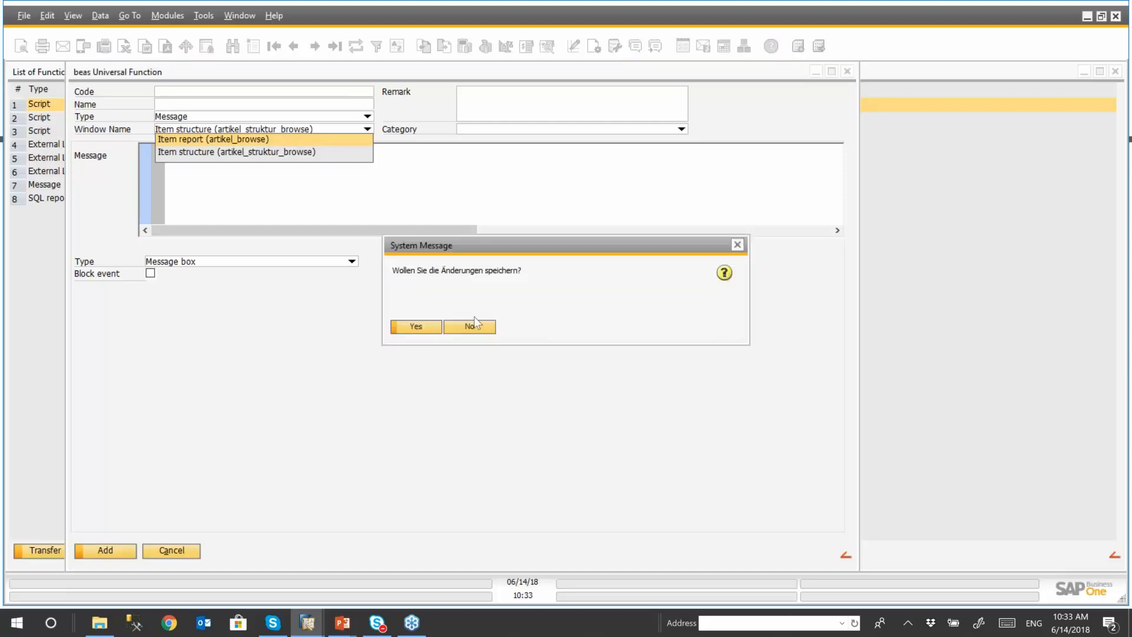
click(469, 327)
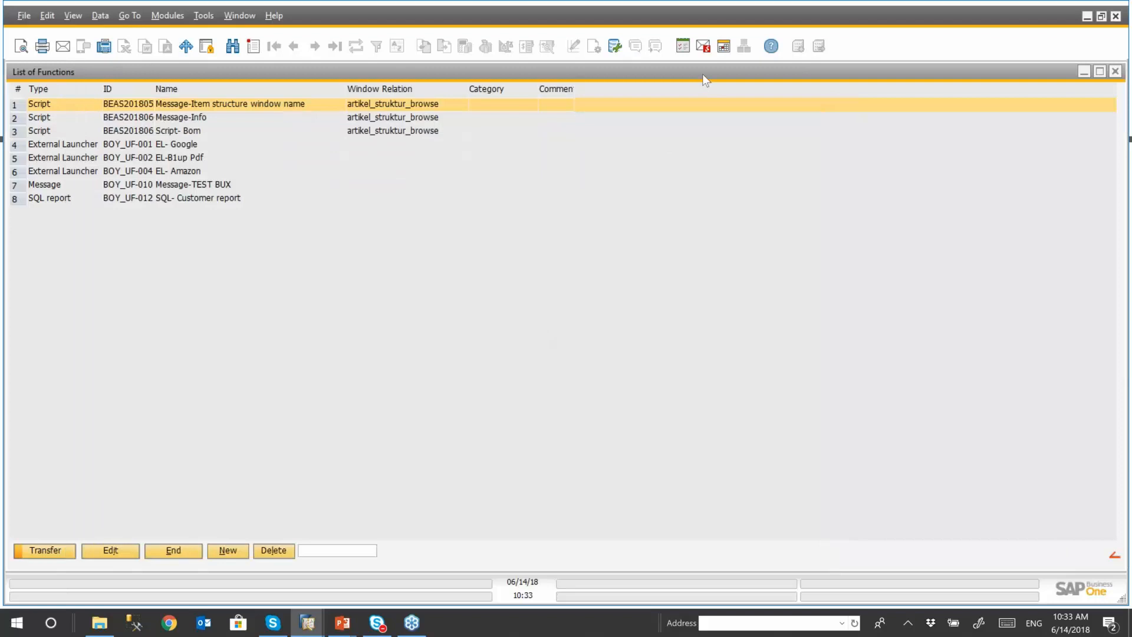
- Close the list of functions, the button definitions, the Item structure and the Item report
drag(702, 74, 625, 90)
click(1039, 89)
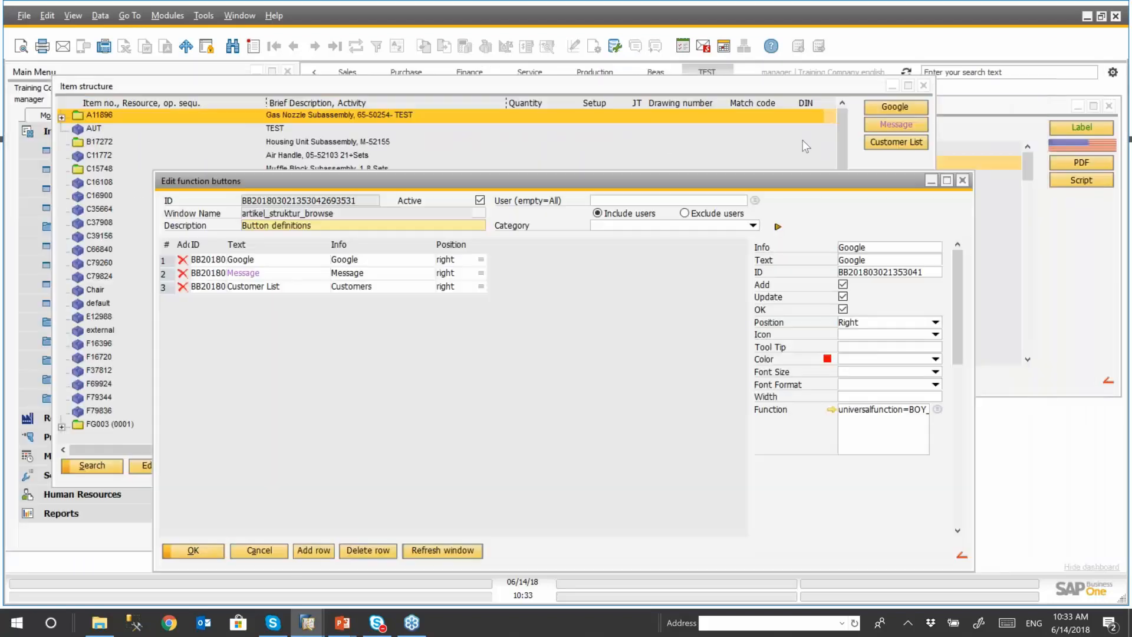
click(964, 179)
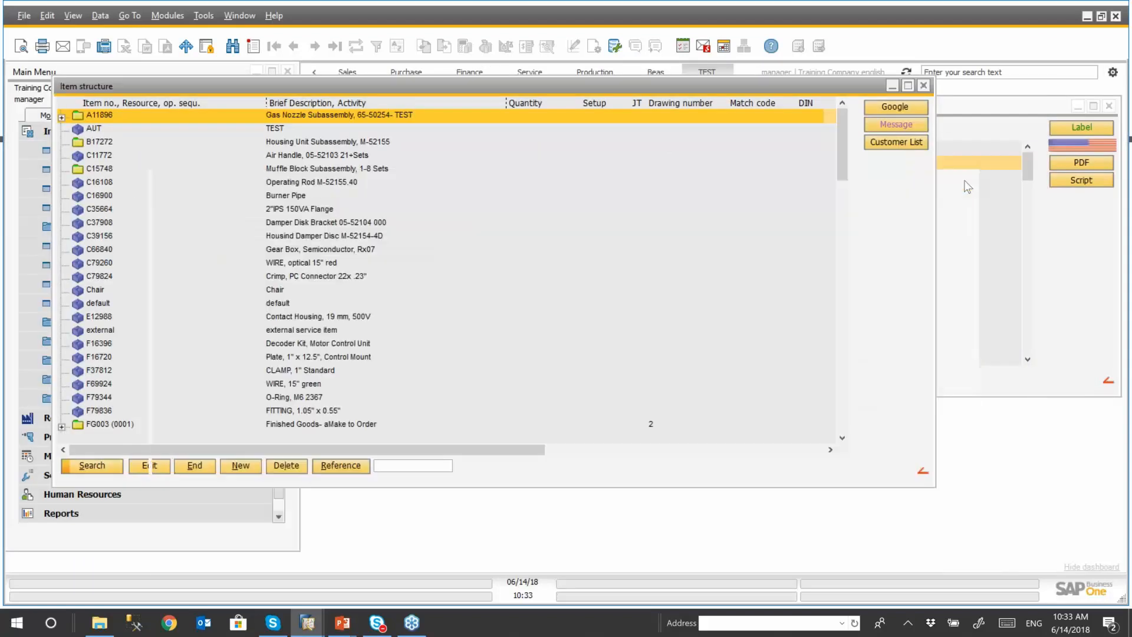
click(923, 87)
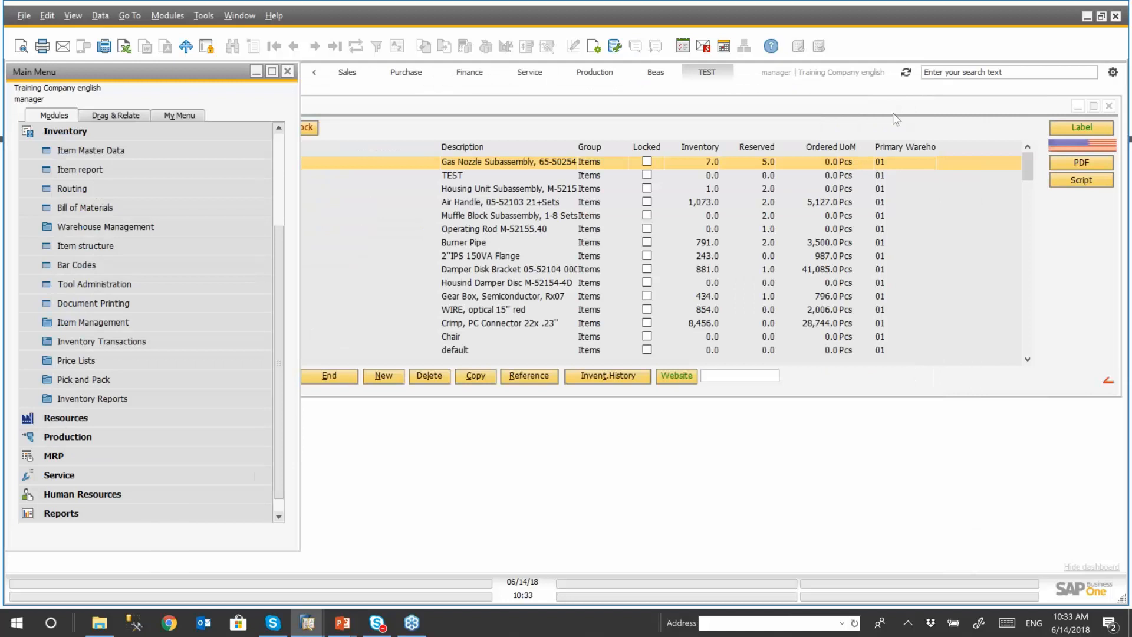
drag(909, 104, 842, 114)
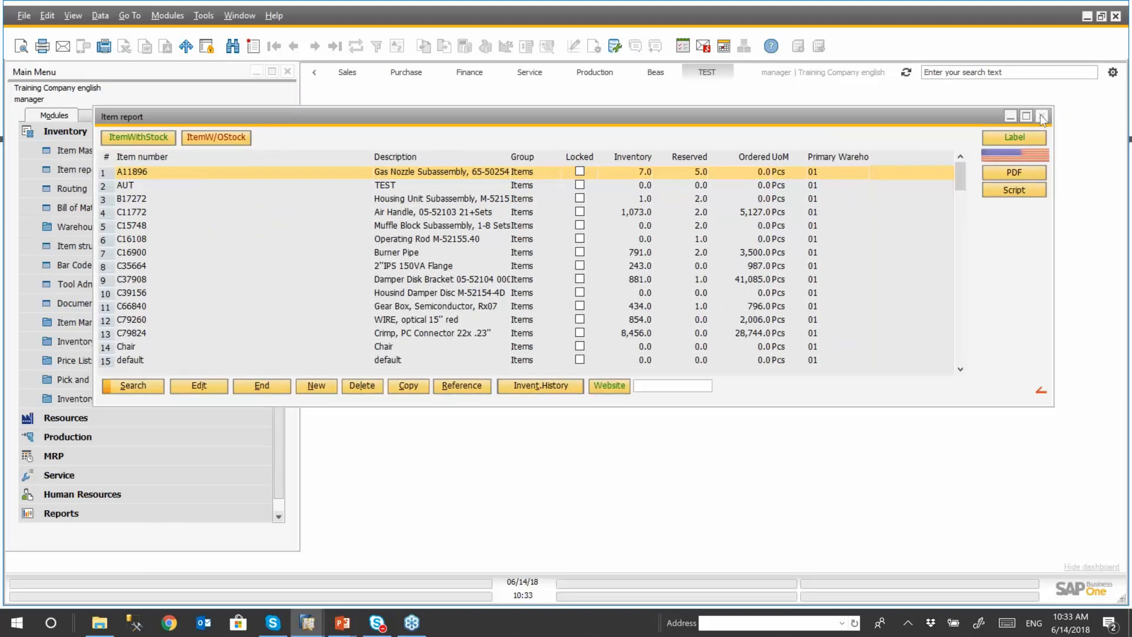
click(1042, 117)
- Open the beas Usability Extension from the B1 Usability Package's module configuration in the Administration add-ons
click(114, 131)
click(111, 132)
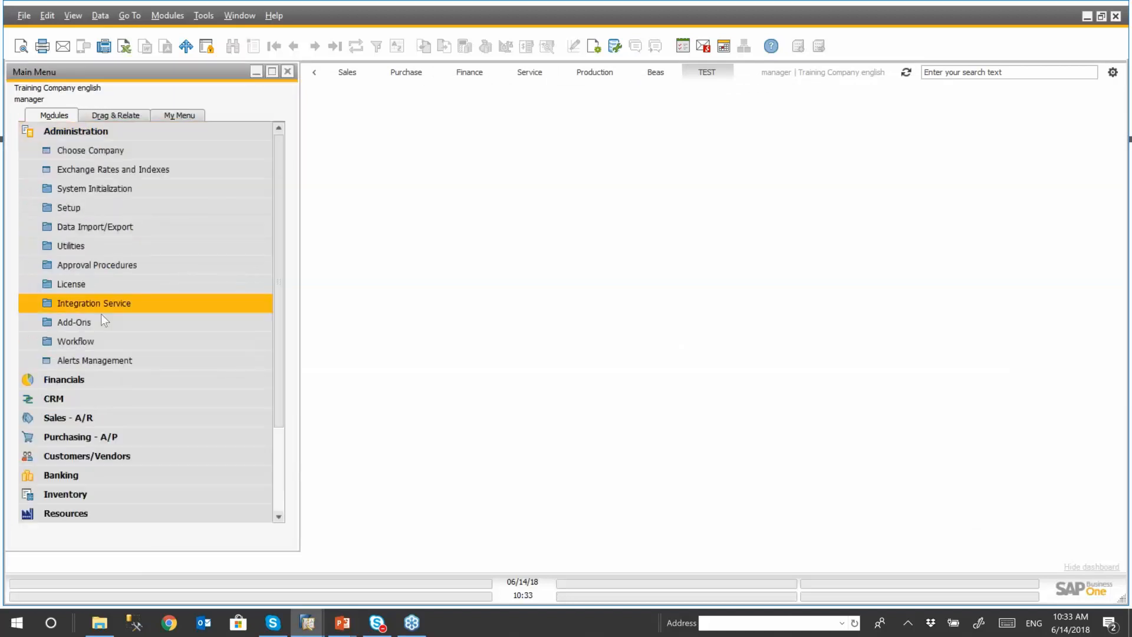
click(118, 321)
scroll(130, 283, down, 2)
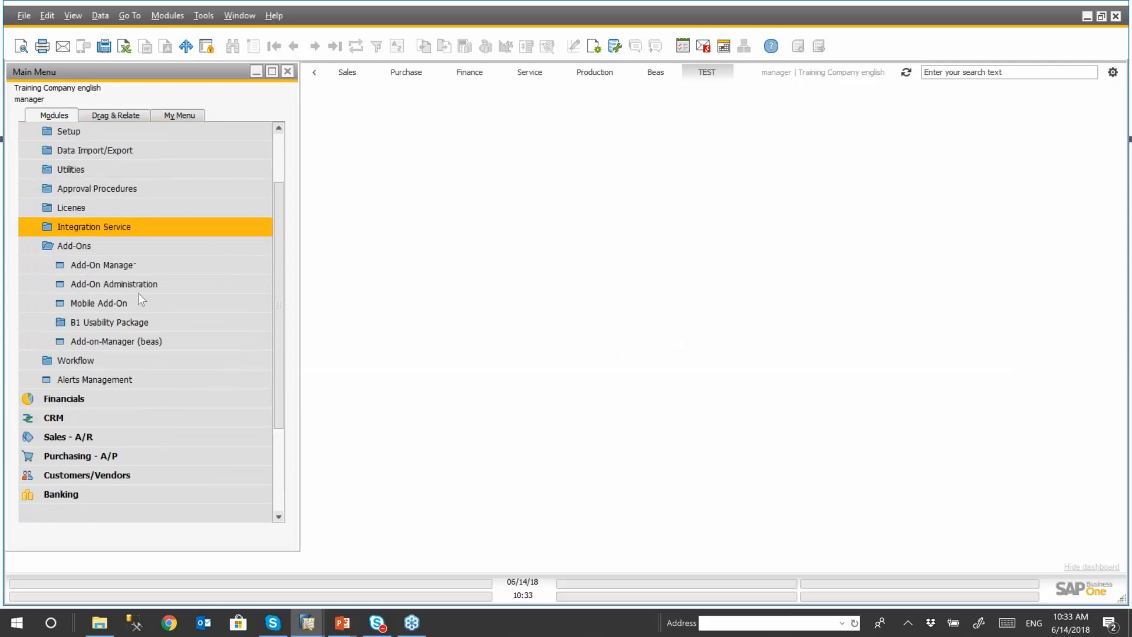
click(122, 337)
click(784, 93)
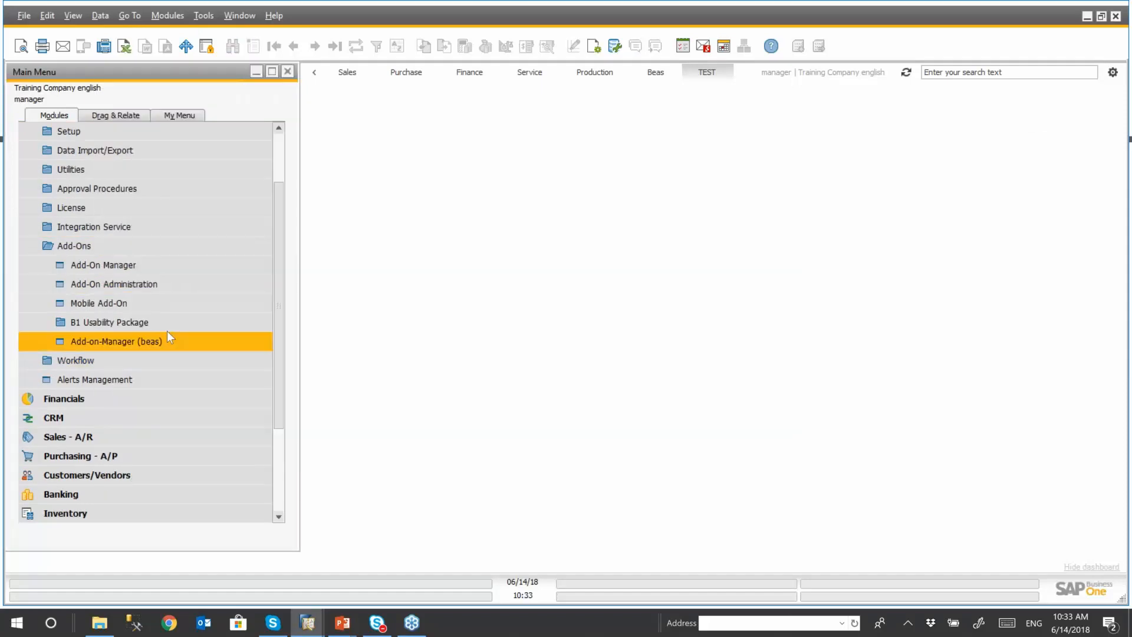
click(129, 323)
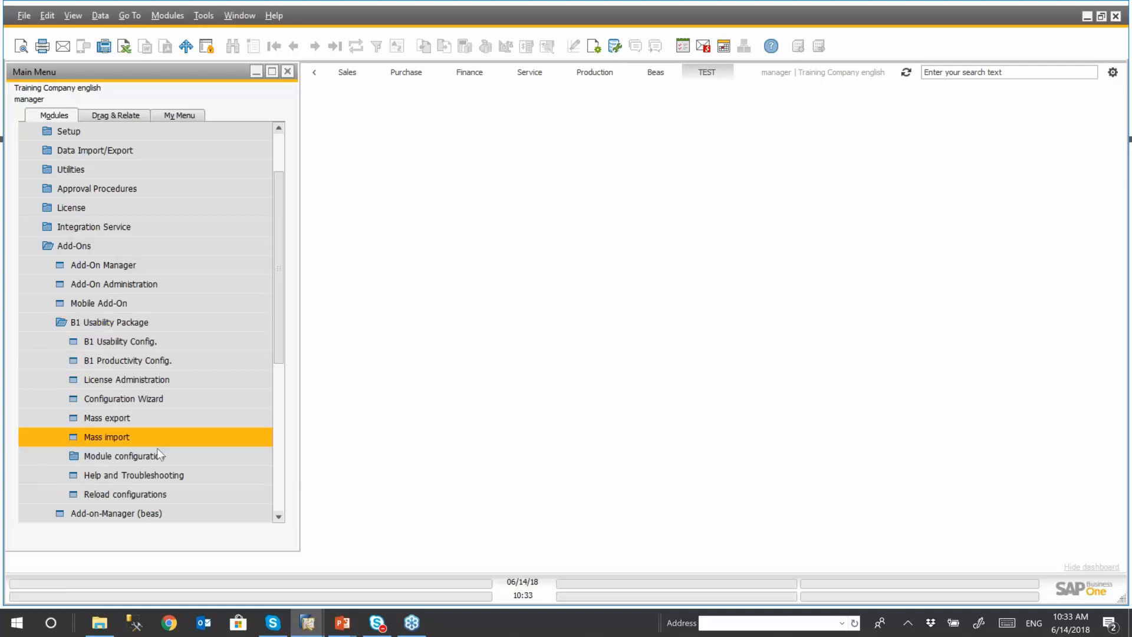
click(124, 455)
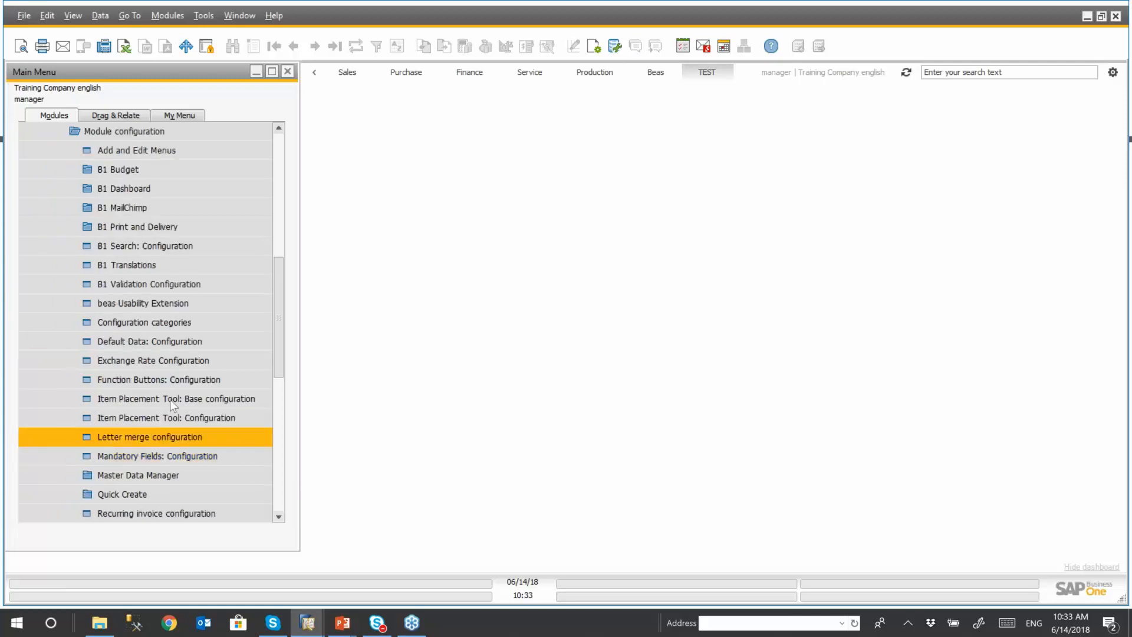
click(132, 303)
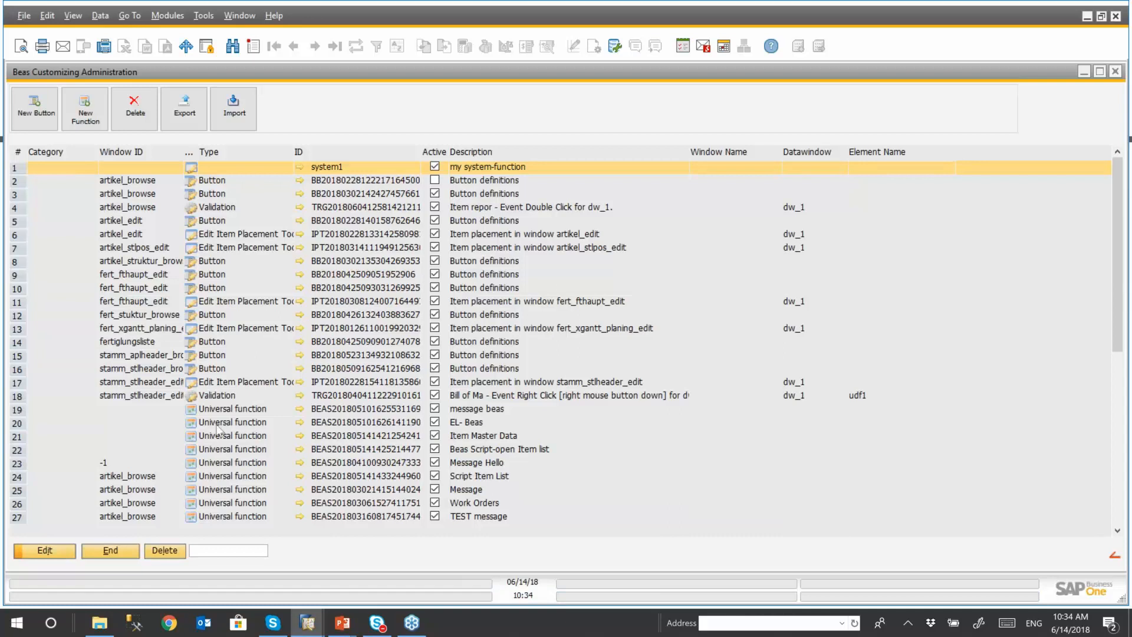
- Start a new function from the customizing administration, check its window name choices with no other beas window open, and discard it
click(87, 112)
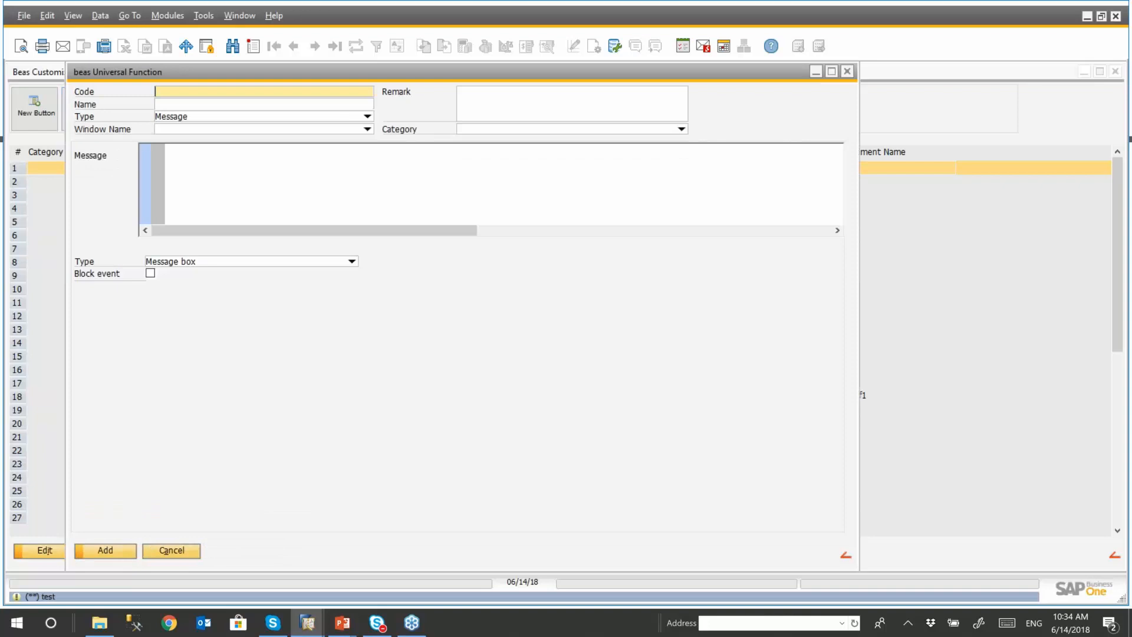
click(367, 129)
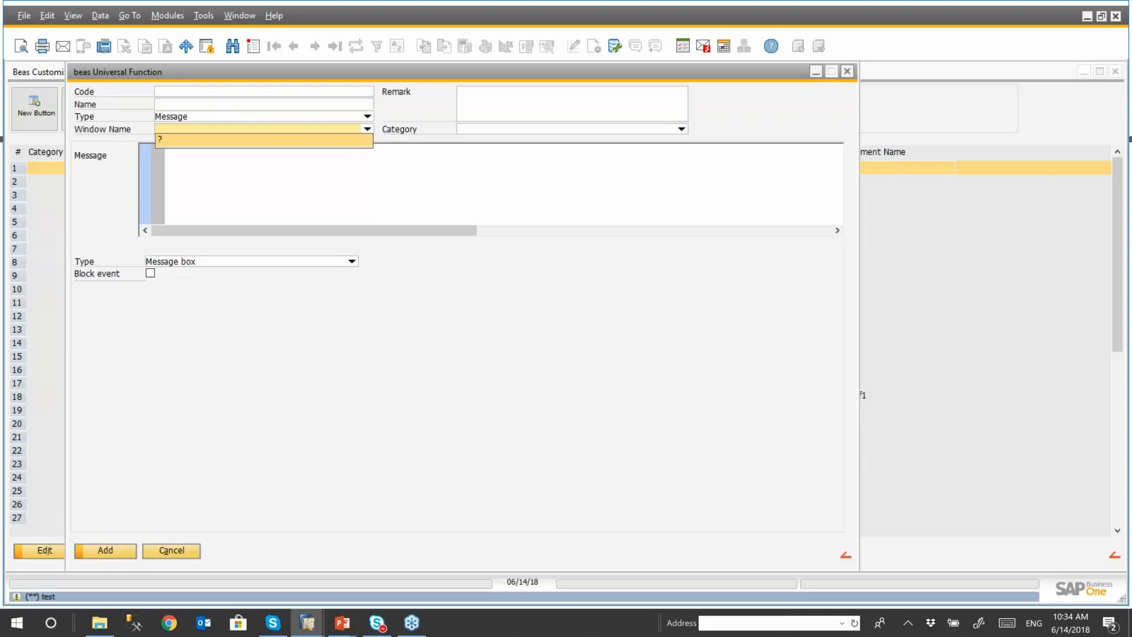
click(847, 72)
click(482, 329)
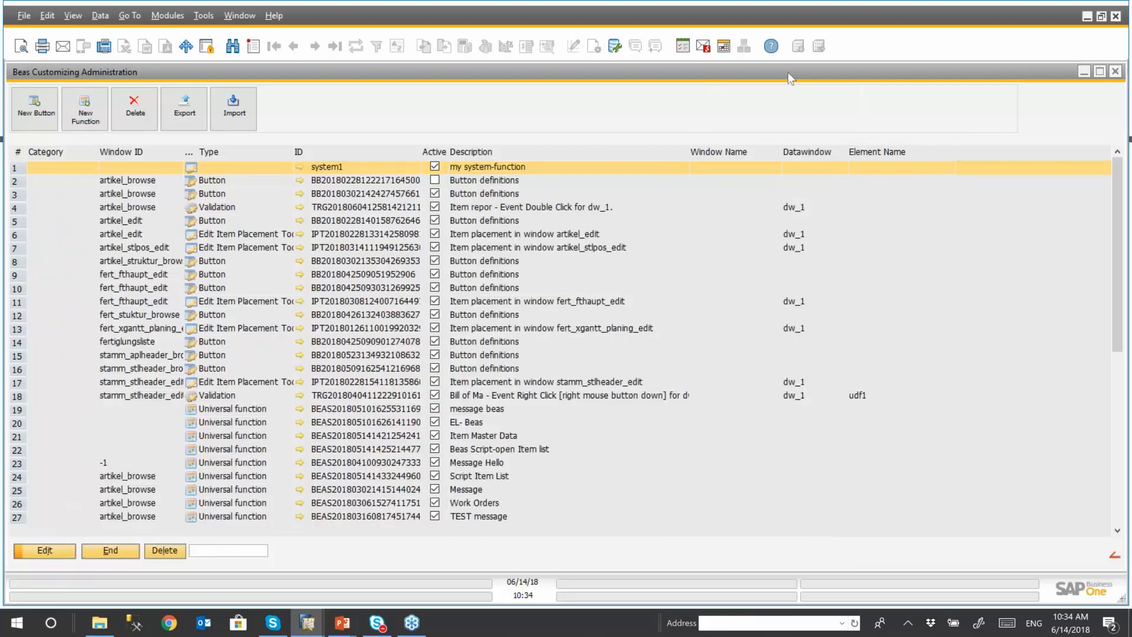
- Narrow the Beas Customizing Administration window and place it beside the Main Menu
drag(788, 71, 756, 83)
drag(1000, 106, 905, 111)
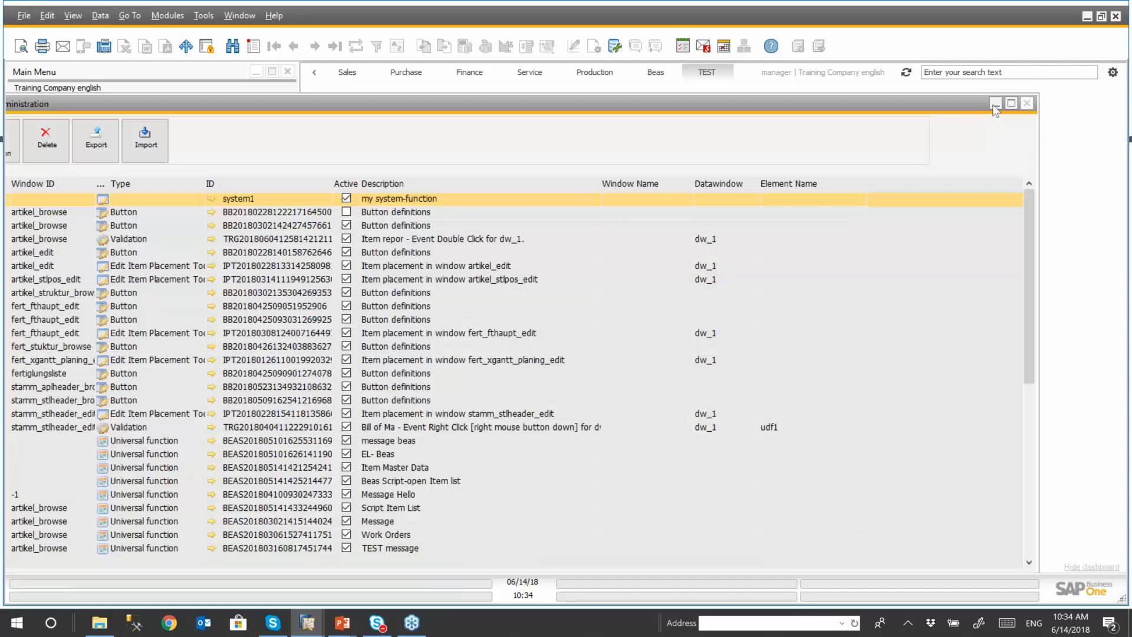
drag(1038, 179, 637, 179)
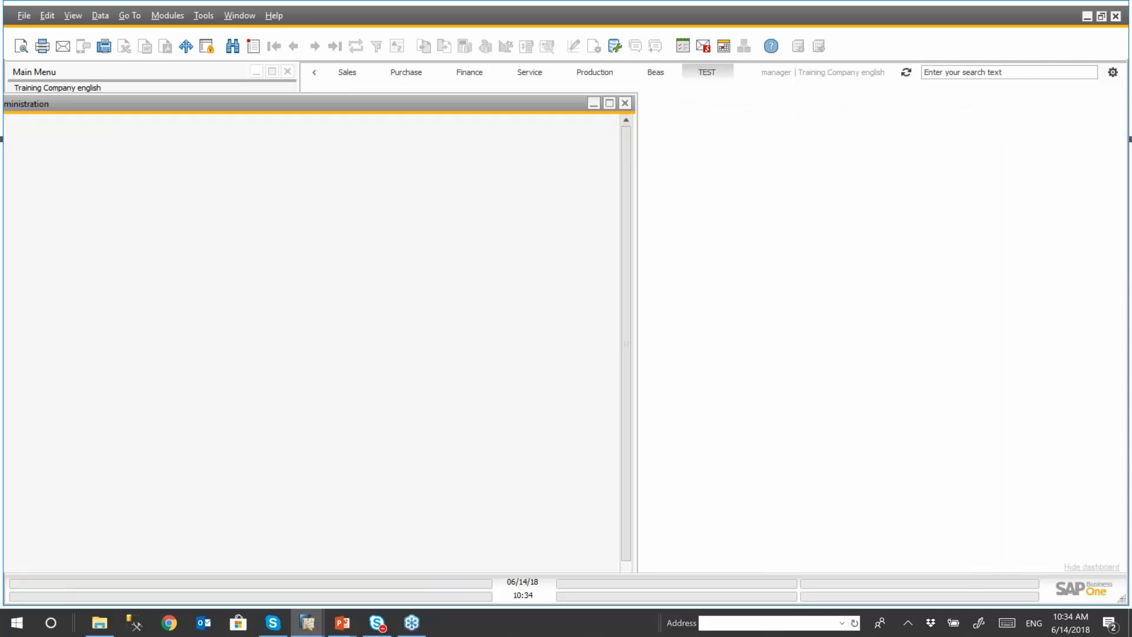
drag(272, 108, 709, 101)
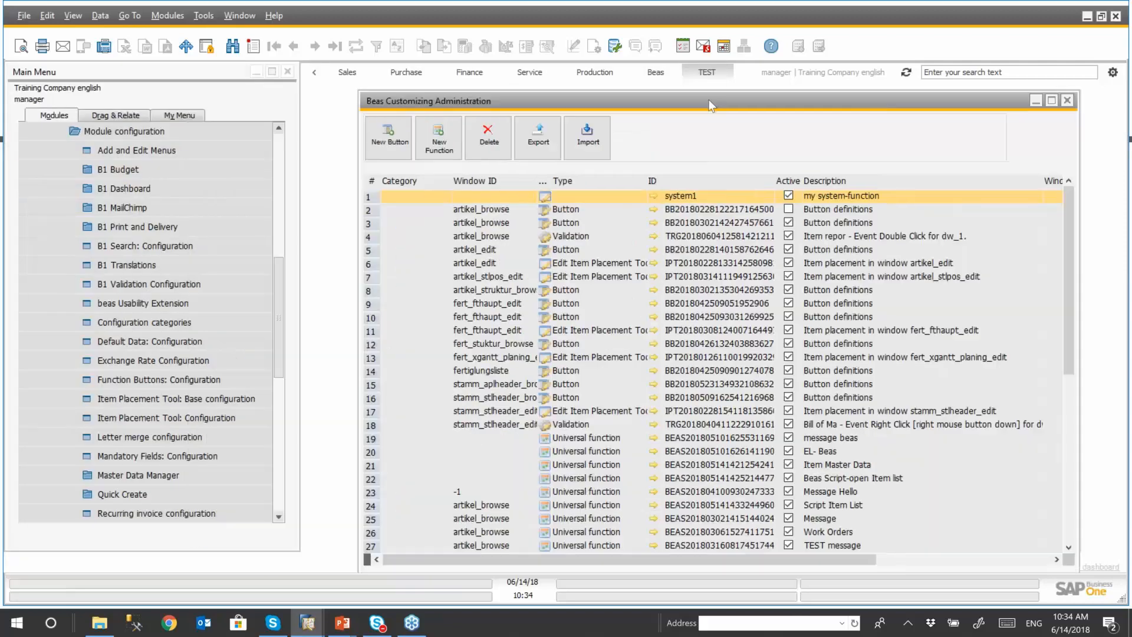
- Collapse the Administration module and open the Item report from Inventory alongside the customizing administration
drag(277, 292, 262, 162)
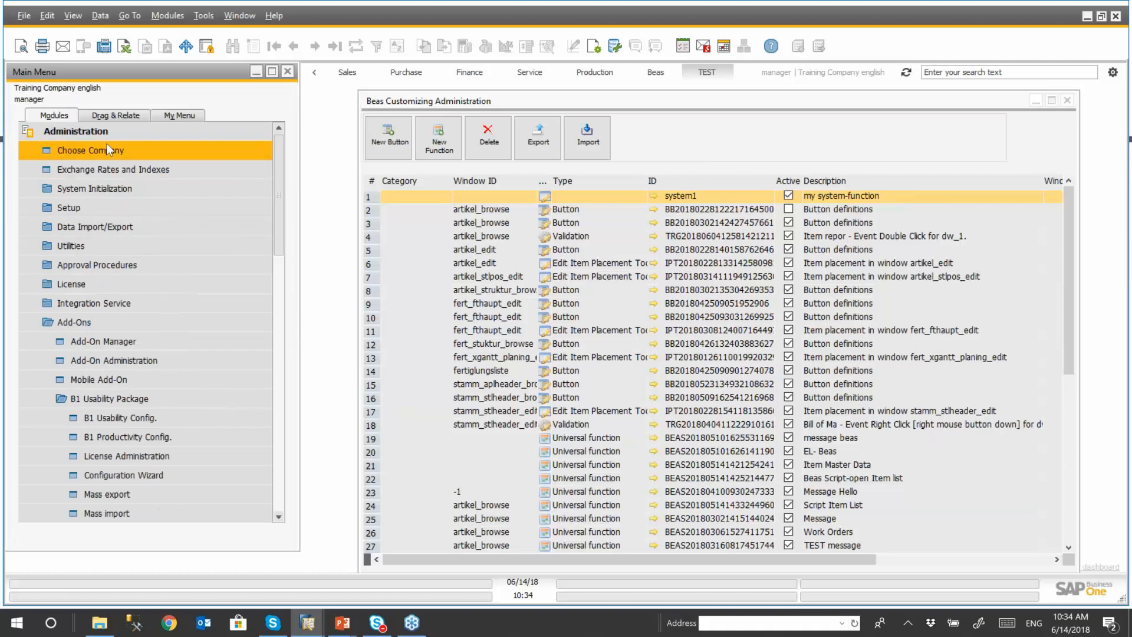
click(98, 133)
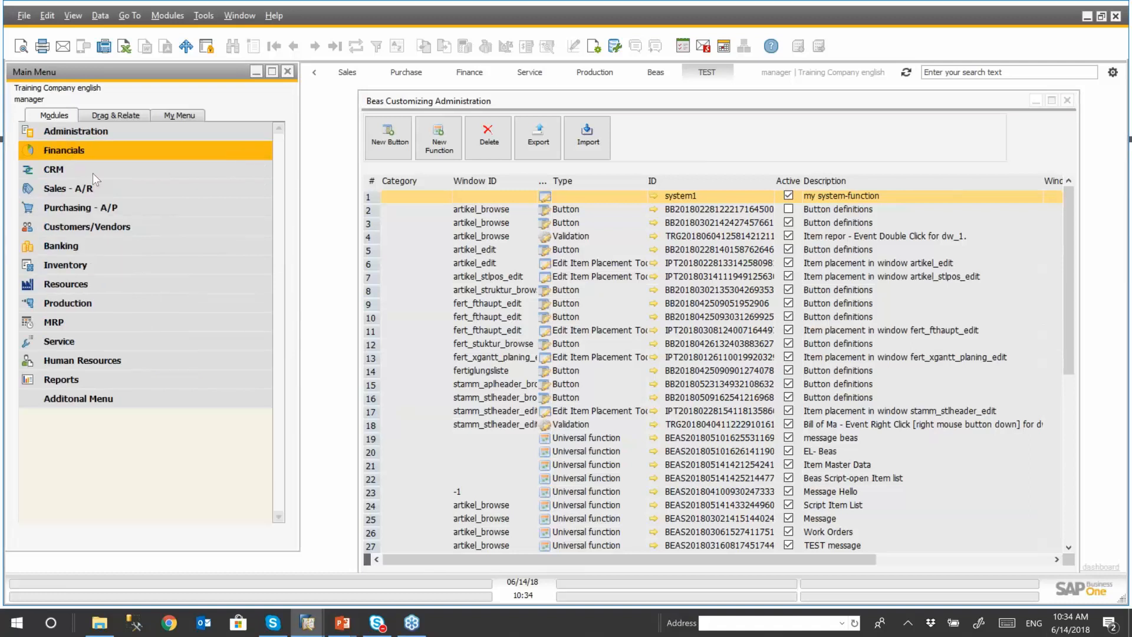
click(122, 270)
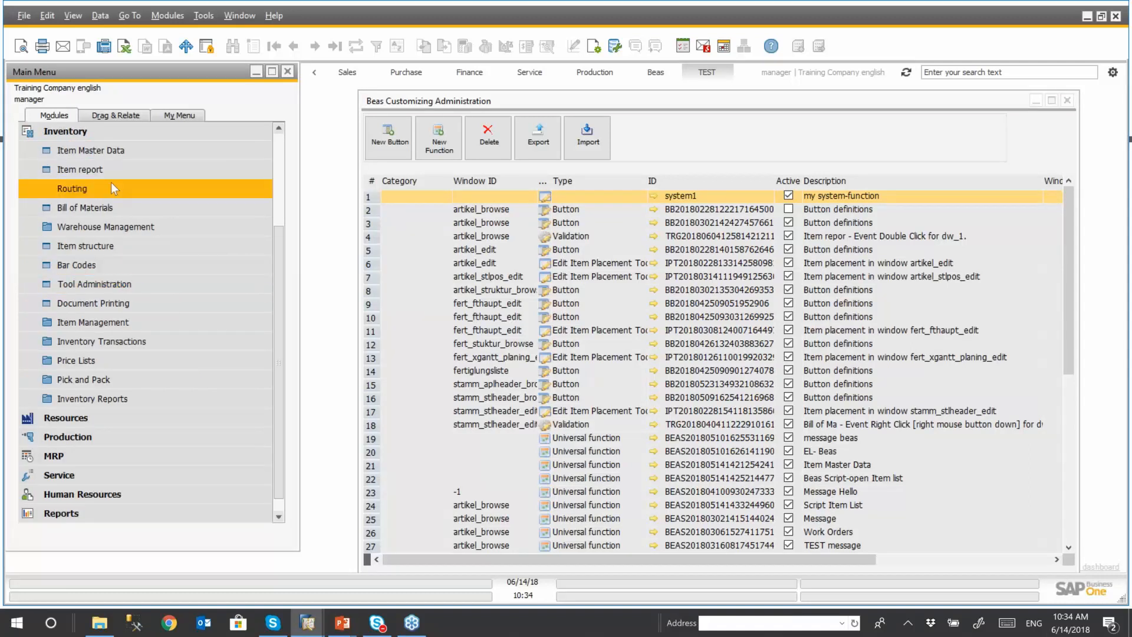
click(94, 172)
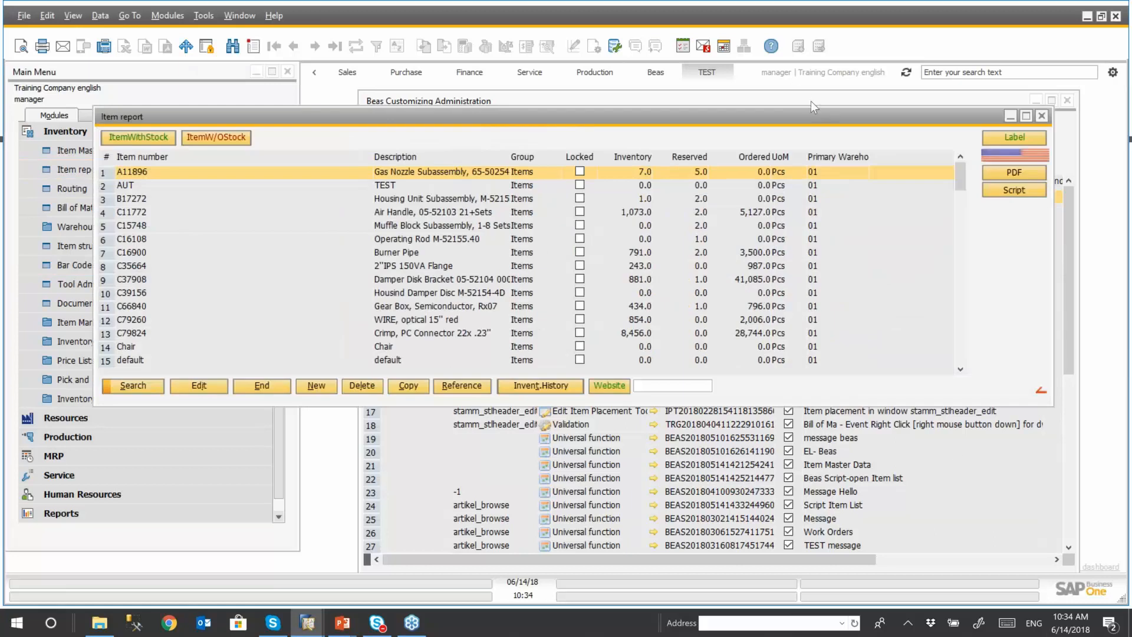
- Start a new function from the customizing administration and check its window name choices while the Item report is open
click(811, 101)
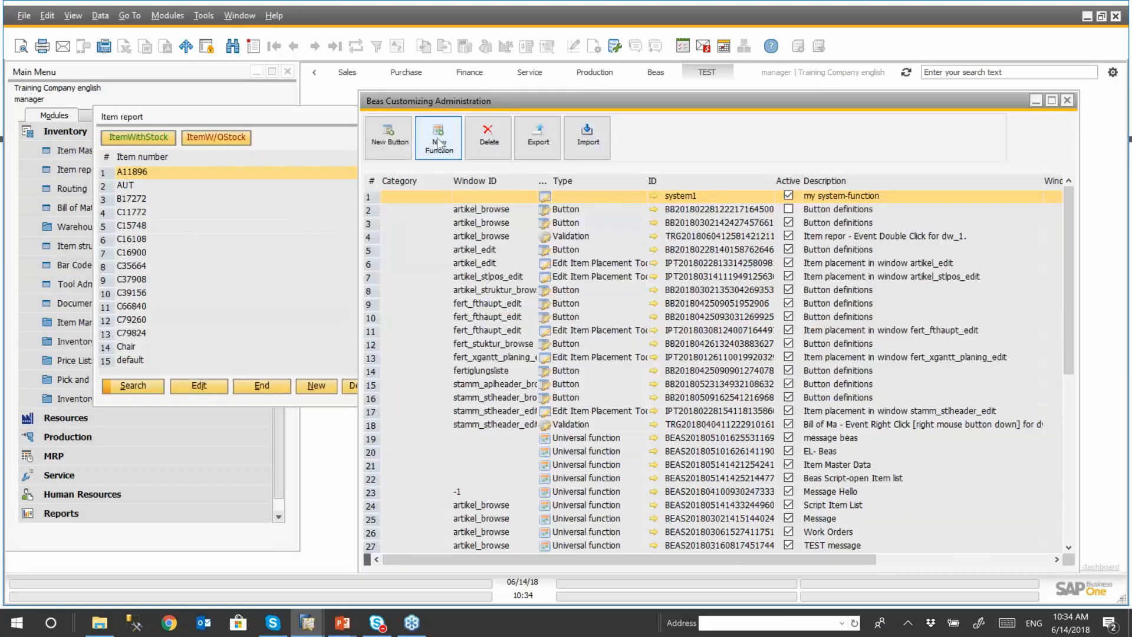
click(439, 143)
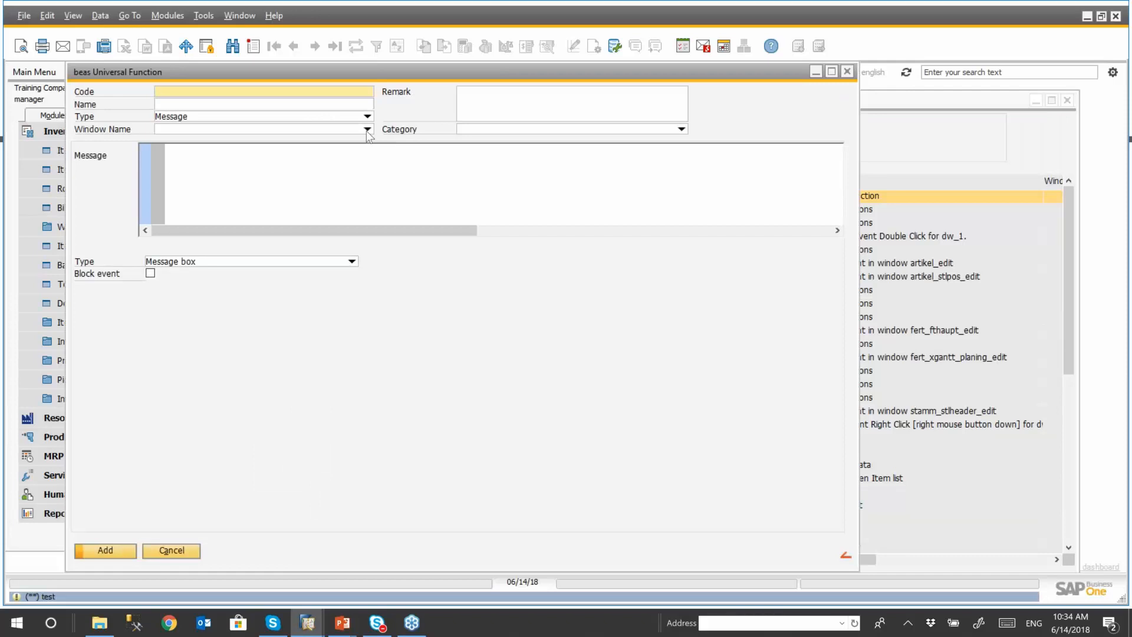
click(367, 131)
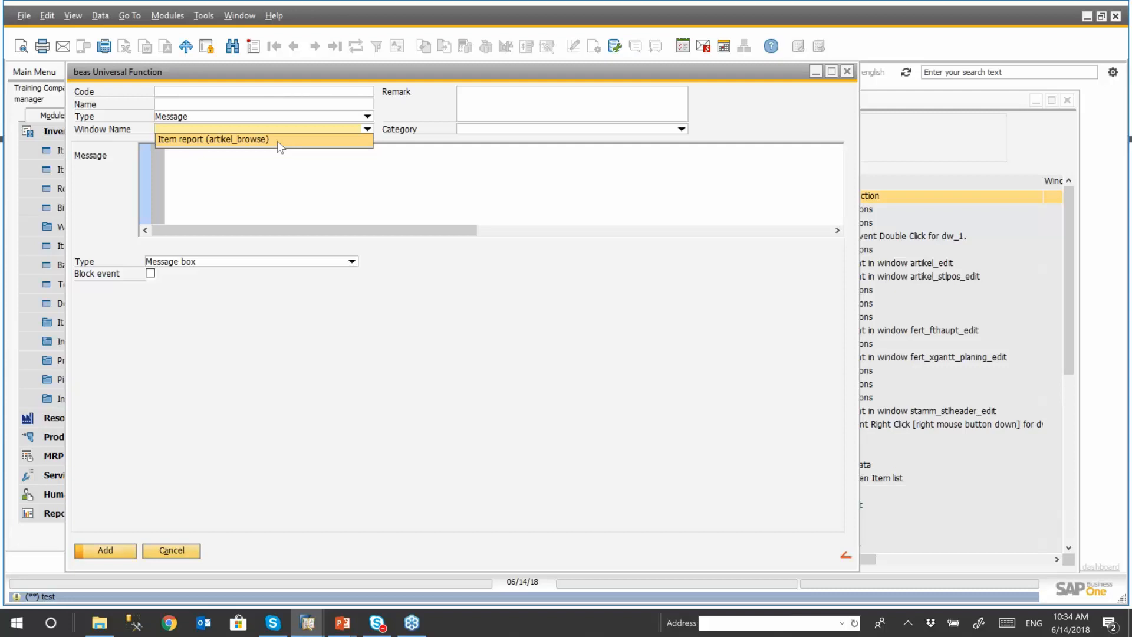
- Close the unsaved universal function, the customizing administration and the Item report, leaving only the Main Menu with Inventory collapsed
click(847, 71)
click(470, 326)
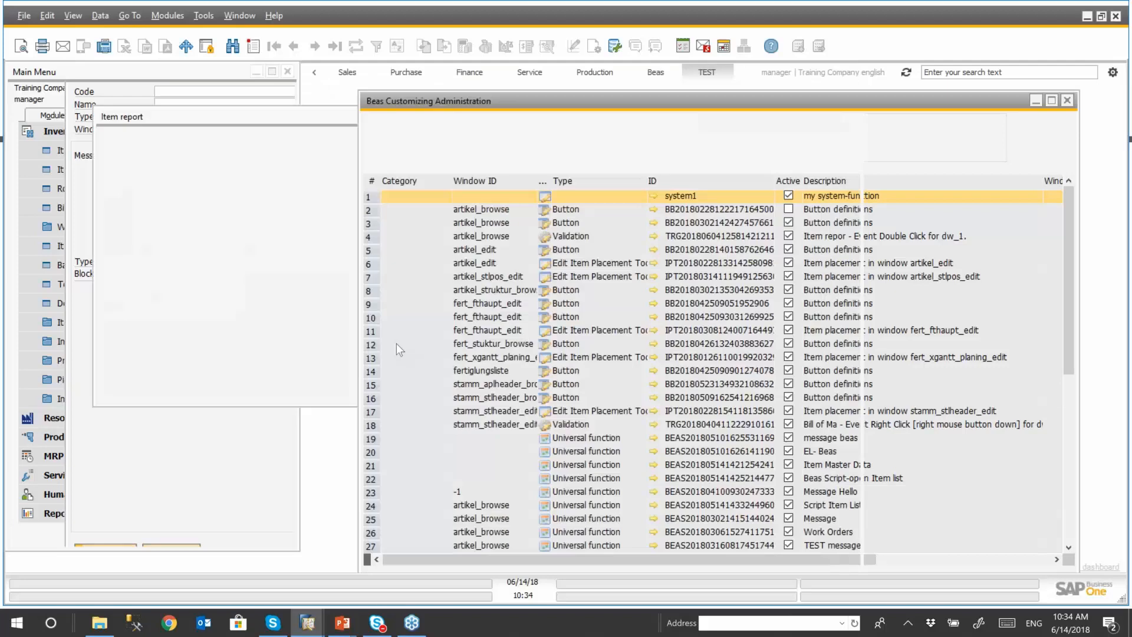
click(1067, 100)
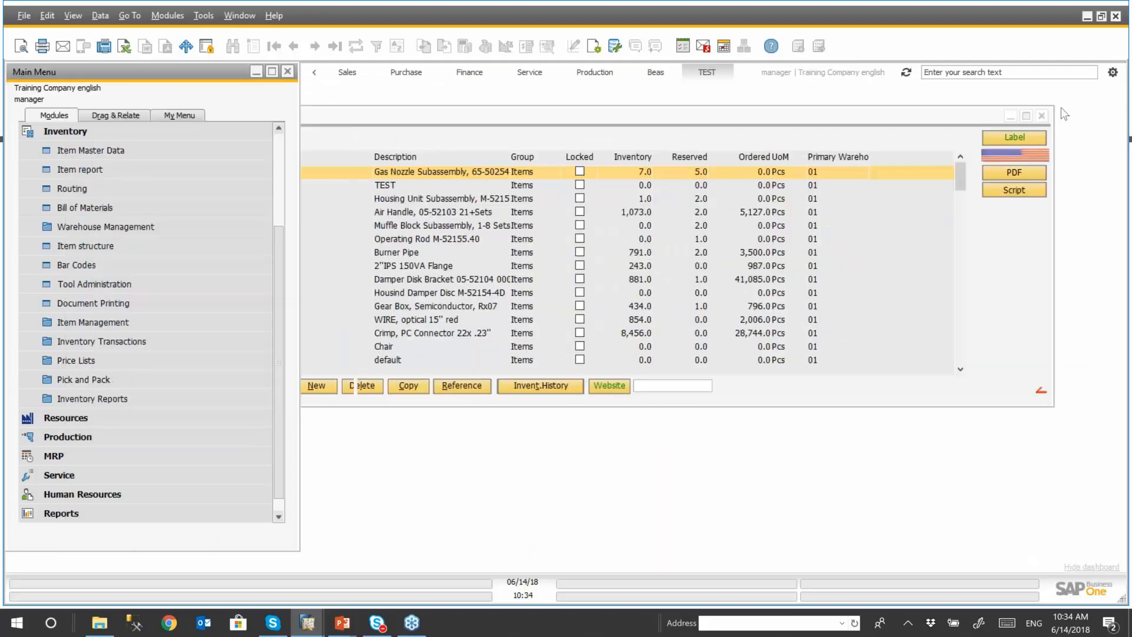
click(1042, 116)
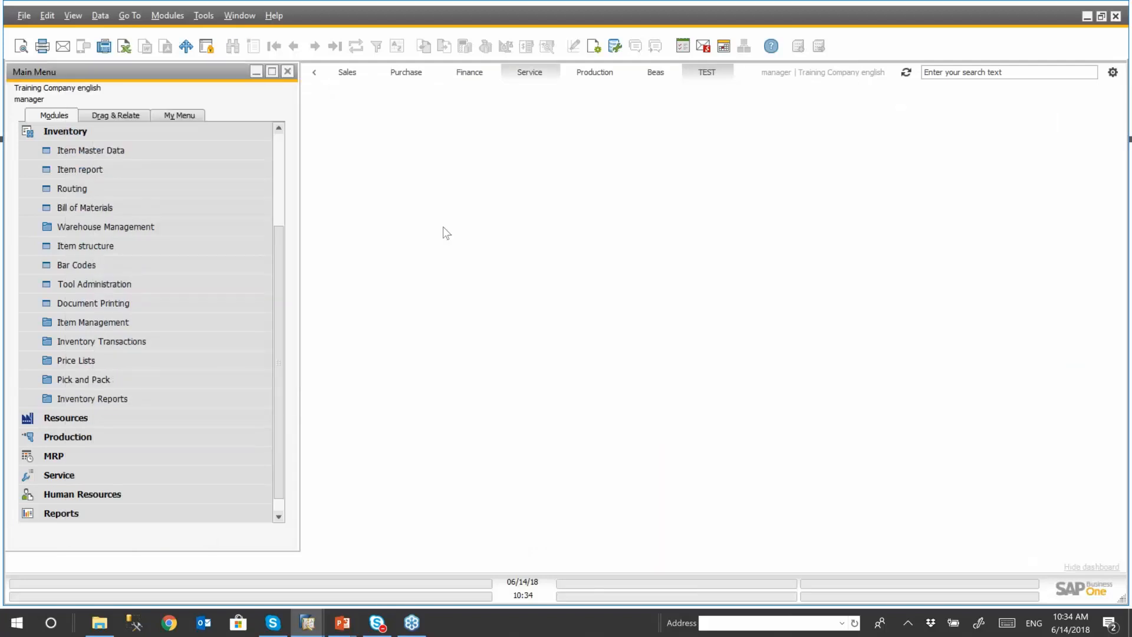
click(128, 128)
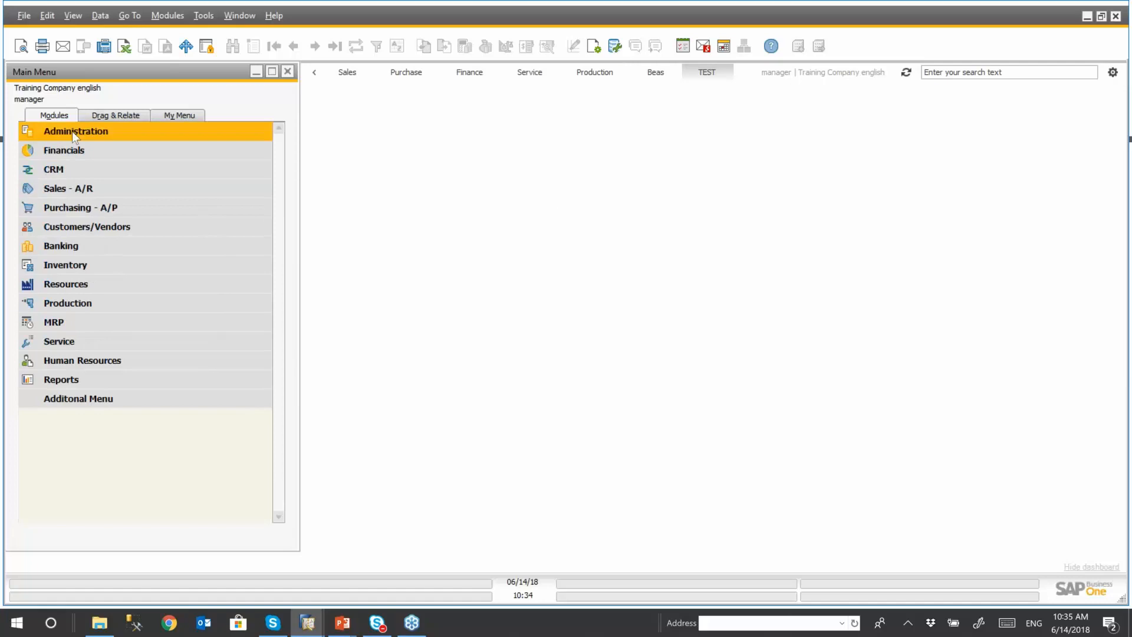
- Open the Add-On Manager from Administration and check the B1 Usability Package entry among the installed add-ons
click(84, 133)
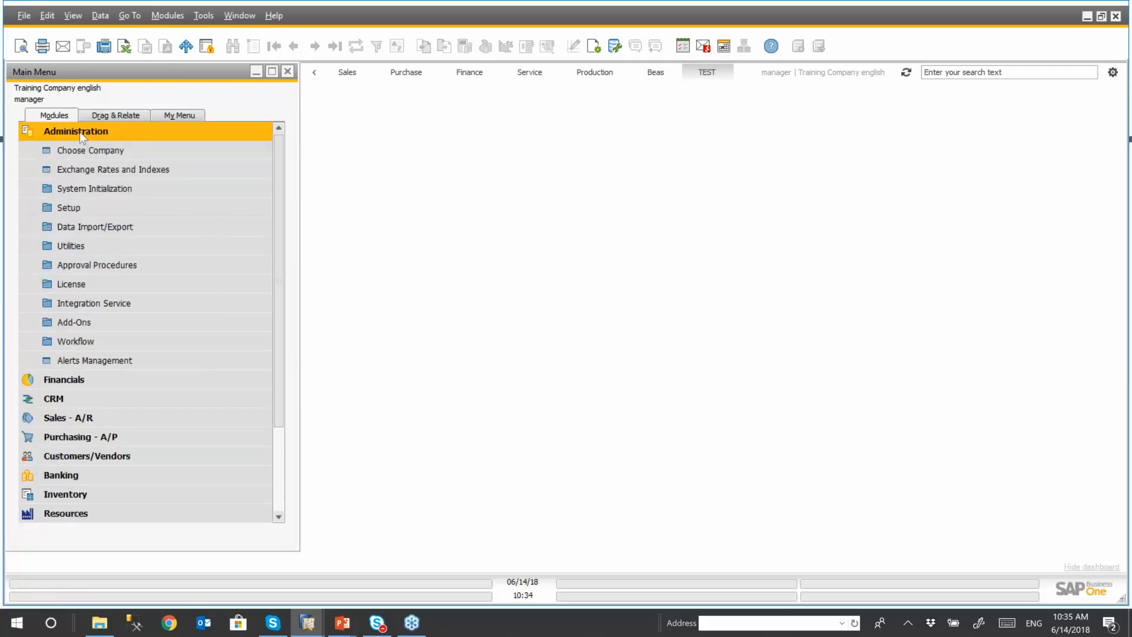
click(83, 321)
click(91, 342)
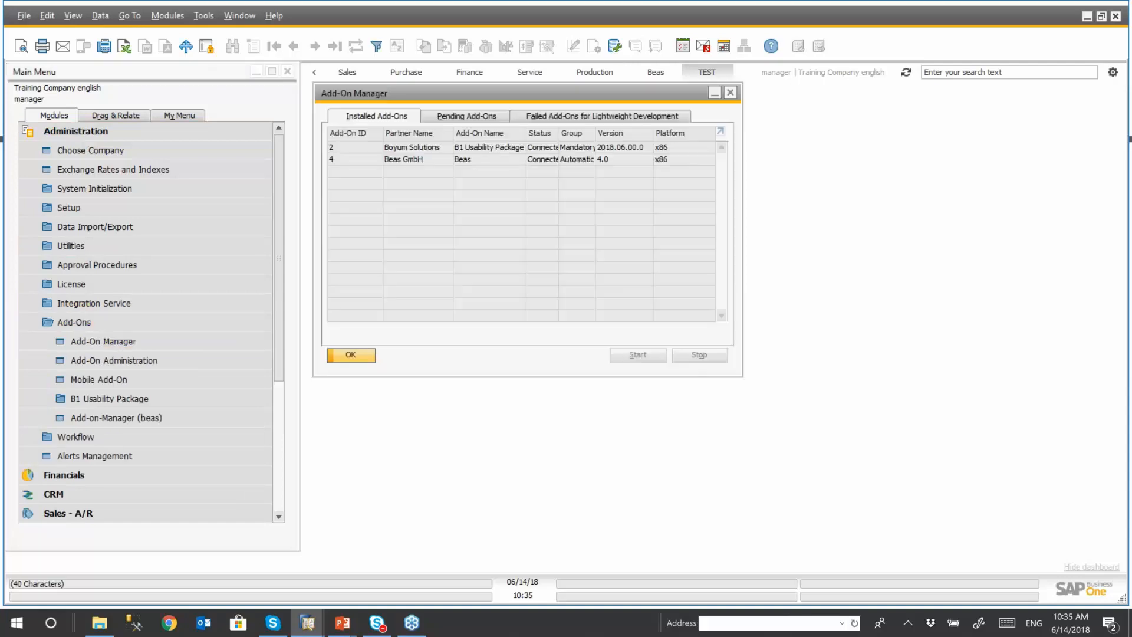
click(481, 148)
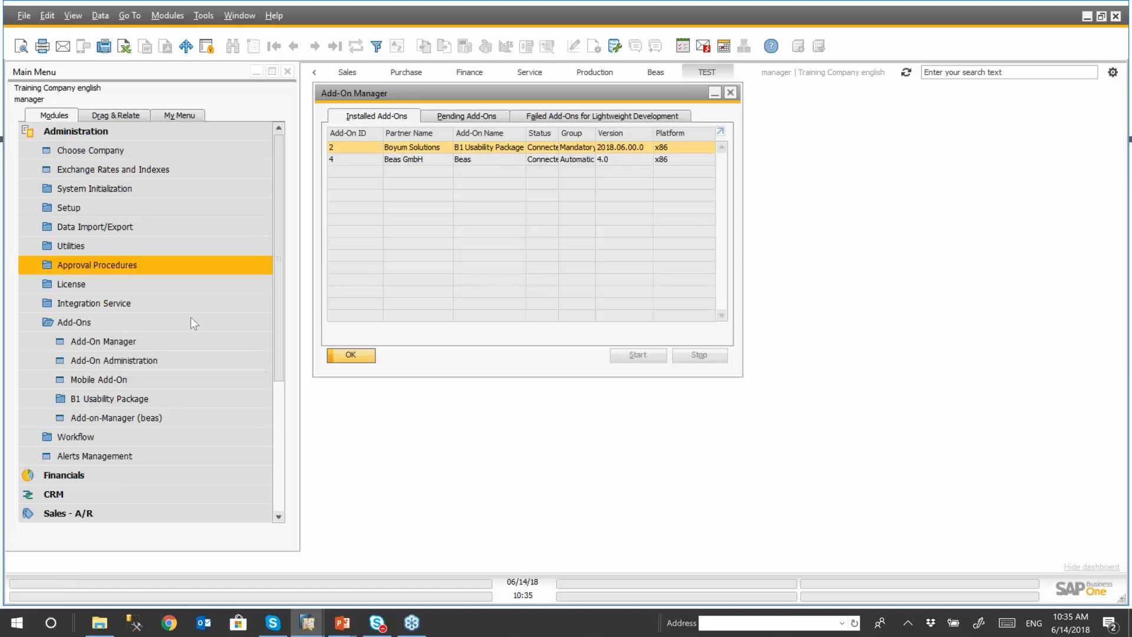
- Review the enabled modules in B1 Usability Config., including the beas Usability Extension option, and leave without changes
click(150, 399)
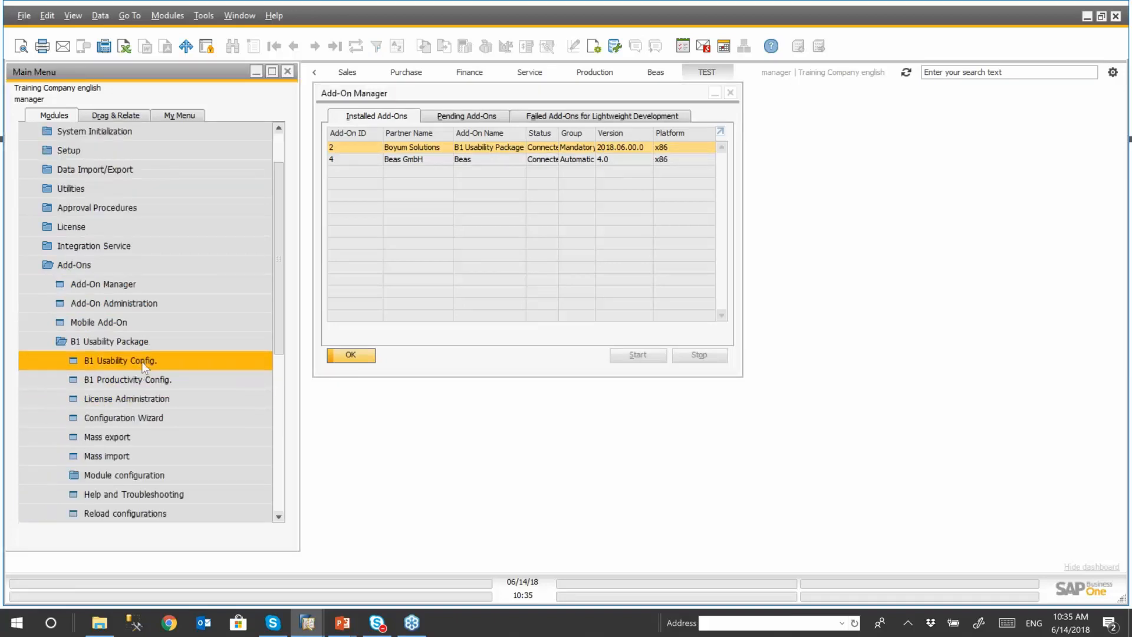
click(133, 360)
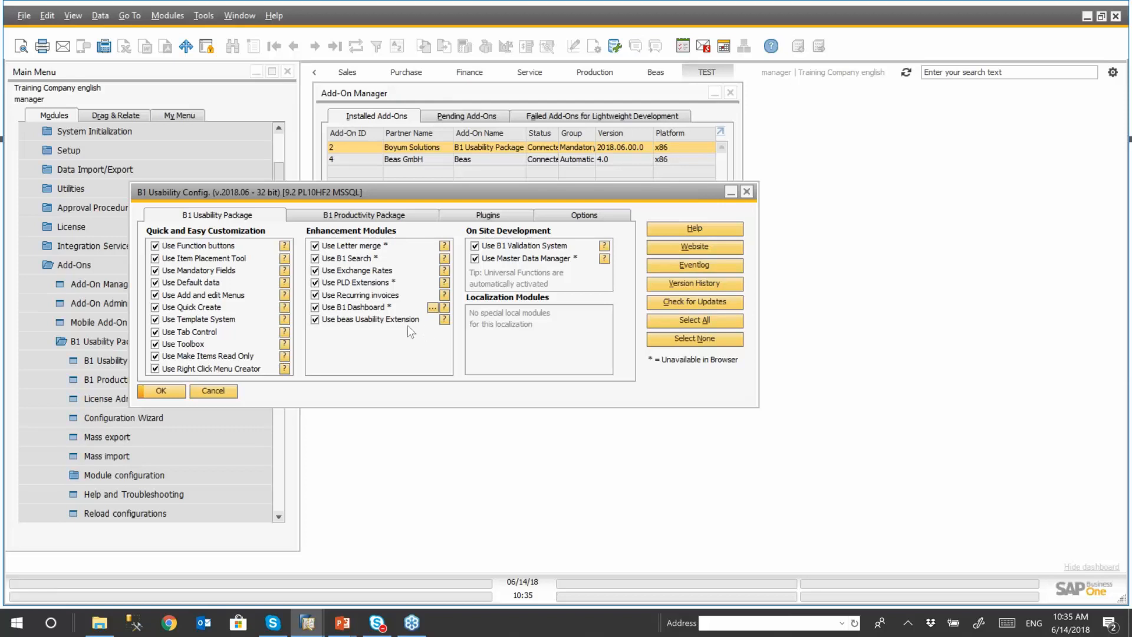
click(223, 395)
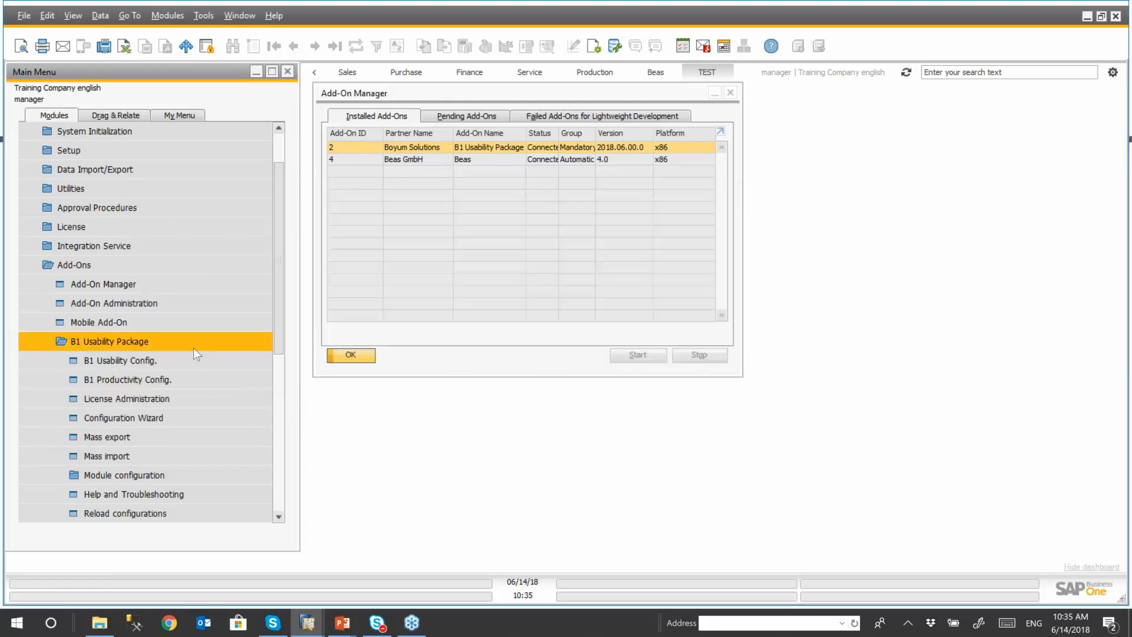
- View the user license assignments in the B1 Usability Package's License Administration, moving the window beside the Main Menu, and close it
click(184, 398)
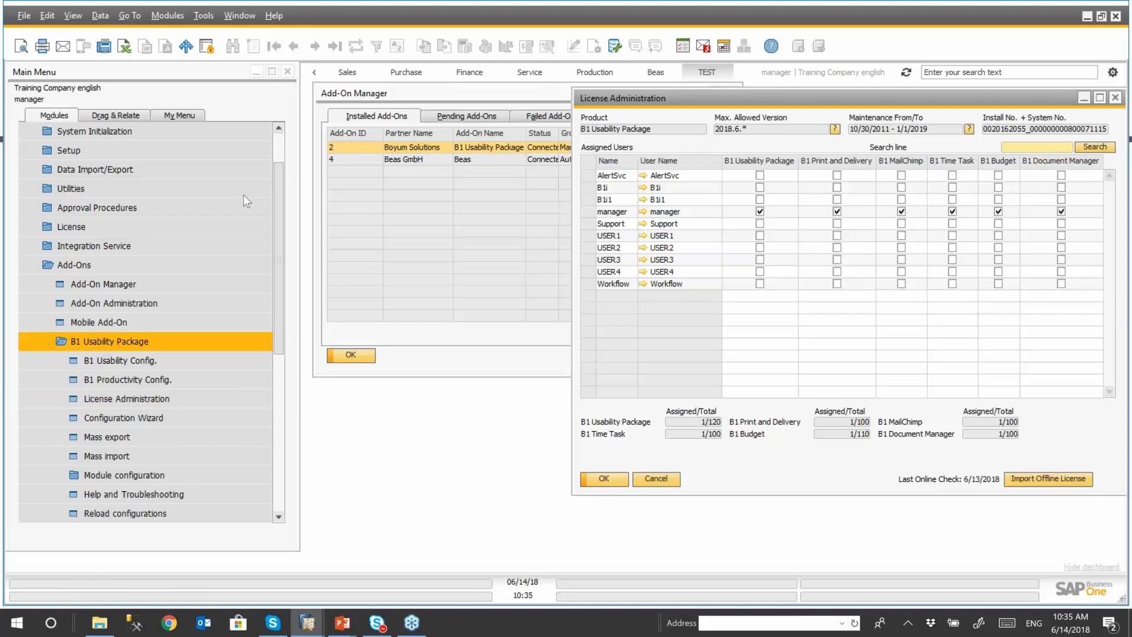
drag(755, 95, 502, 97)
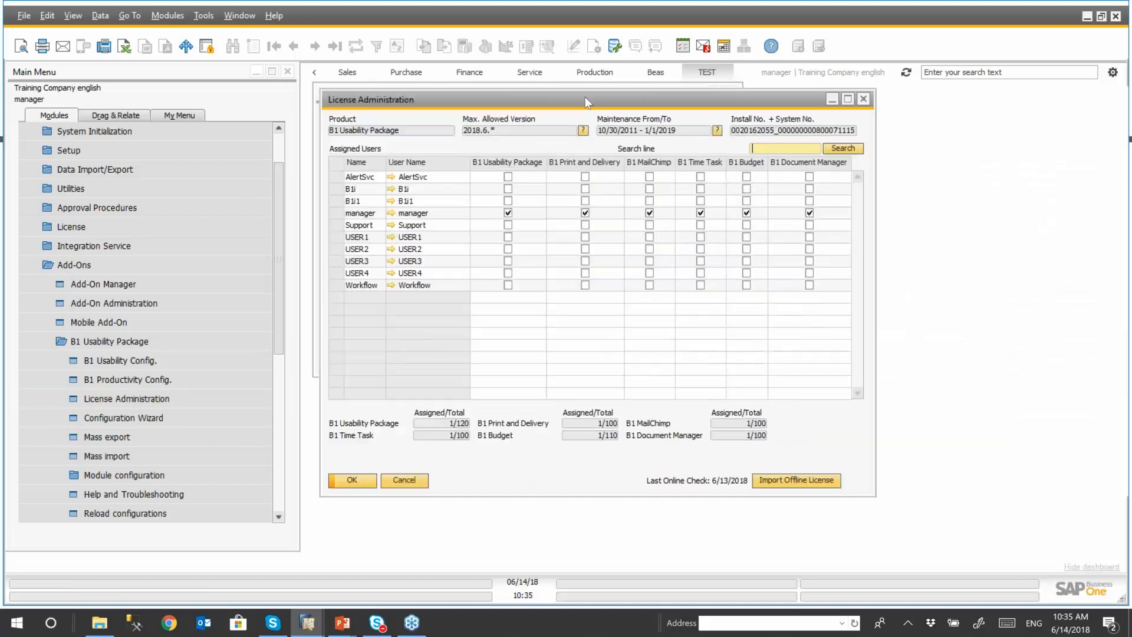
click(859, 100)
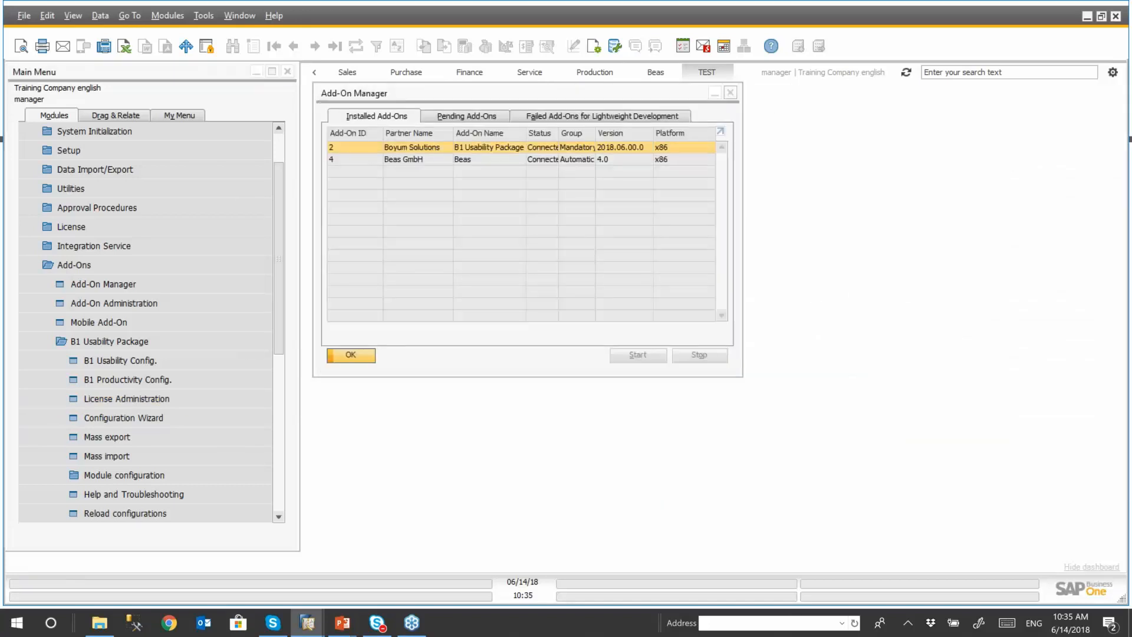
- Close the Add-On Manager and collapse the Administration module in the Main Menu
click(730, 92)
scroll(279, 214, up, 2)
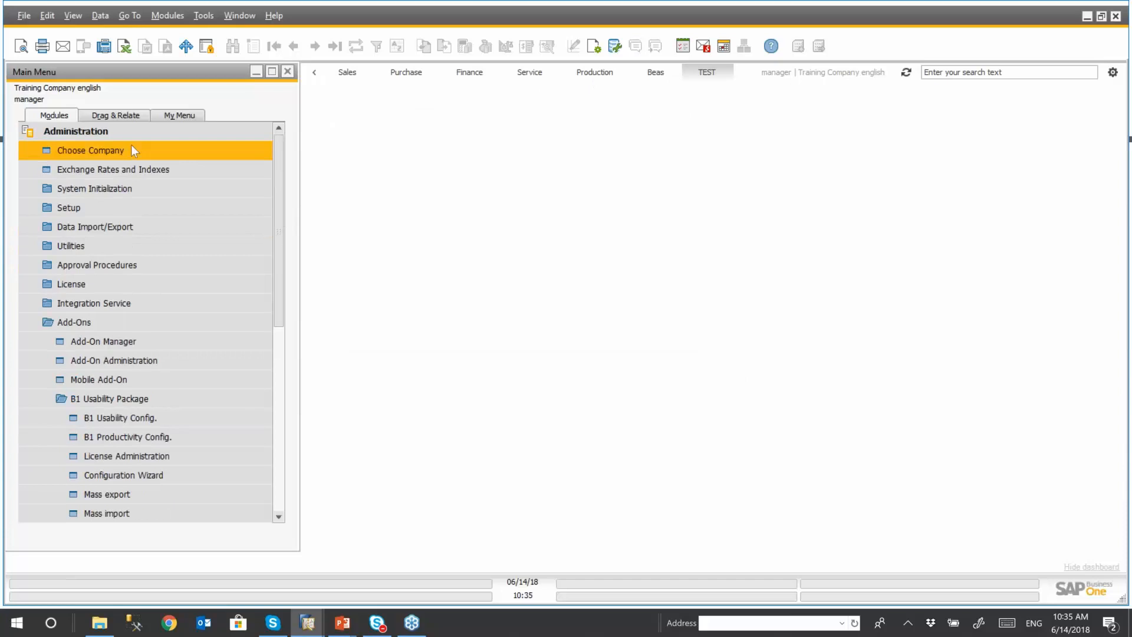
click(111, 131)
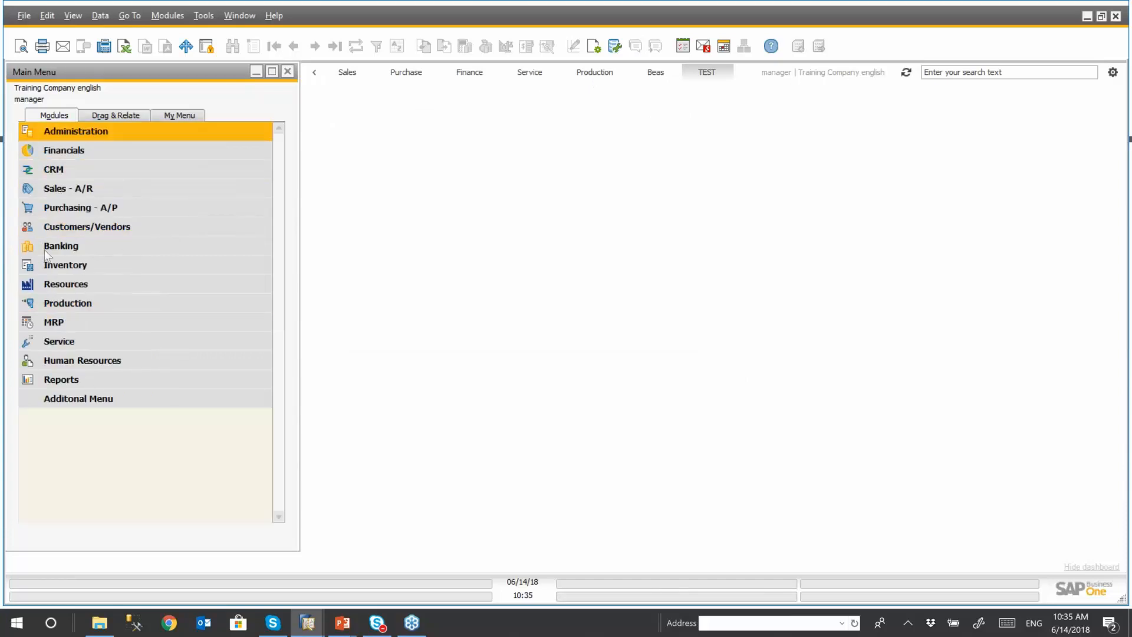